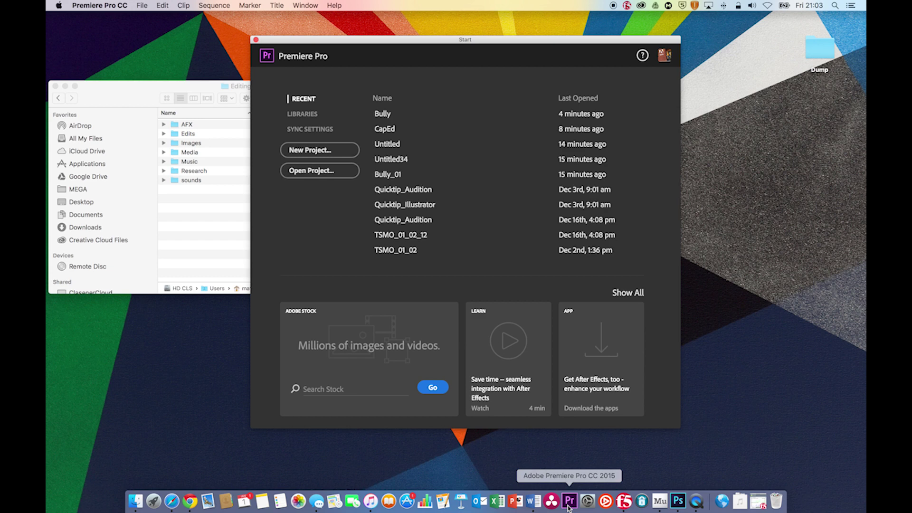
Switch to Finder and examine the project subfolders in the Editing folder, including the scene folders inside Media and the clips in 1 Kid.
left_click(199, 248)
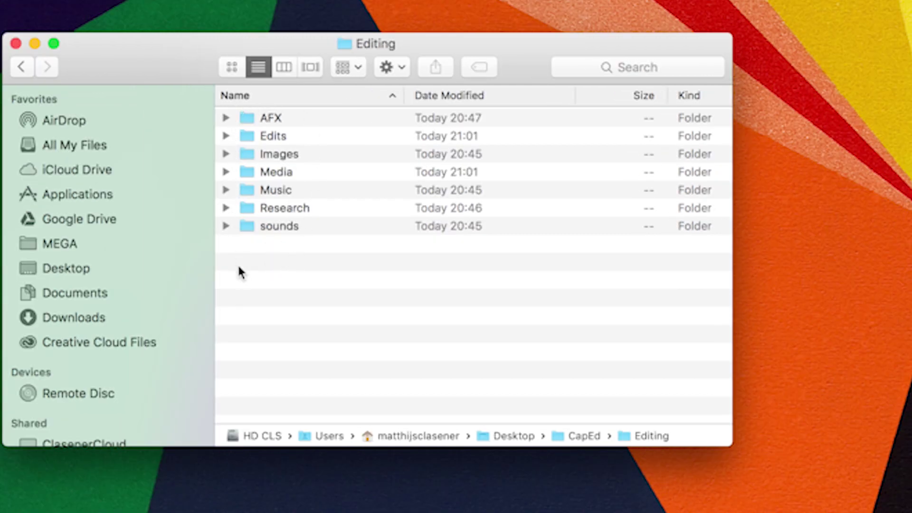
left_click(278, 137)
left_click(282, 119)
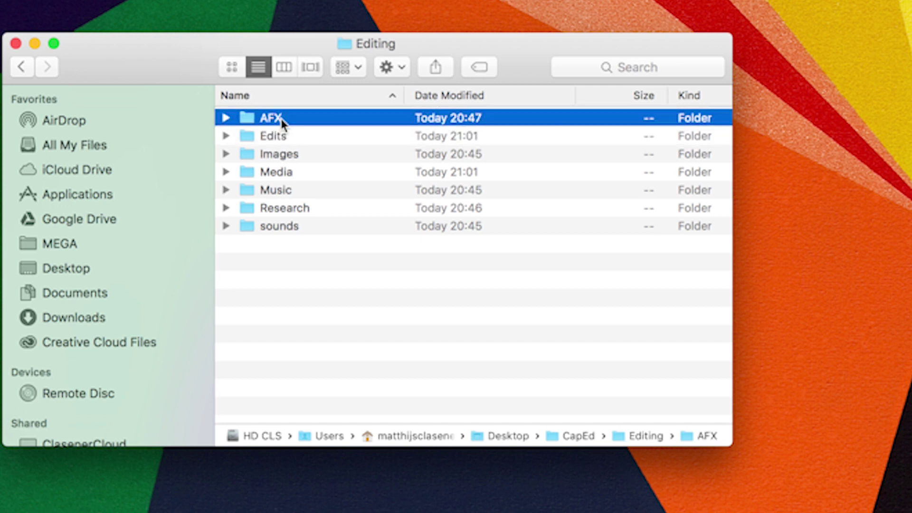
left_click(278, 153)
left_click(279, 174)
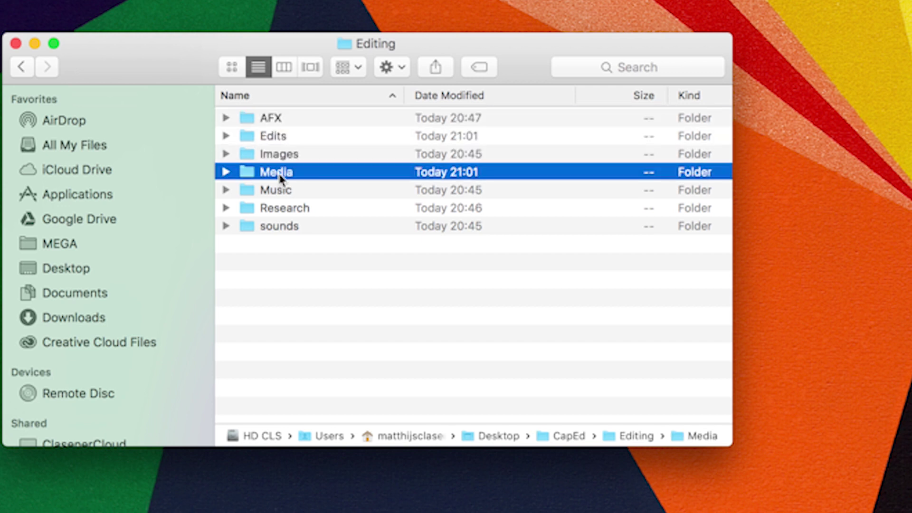
left_click(226, 173)
left_click(245, 191)
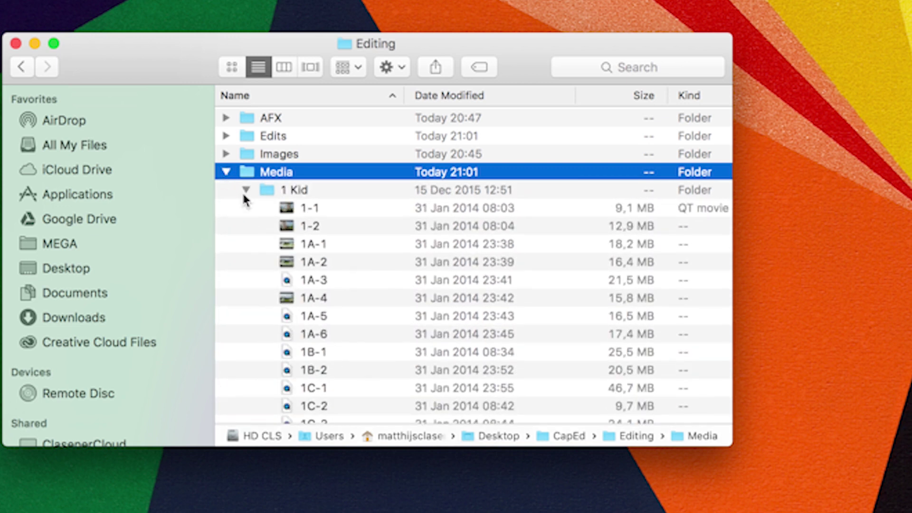
left_click(246, 191)
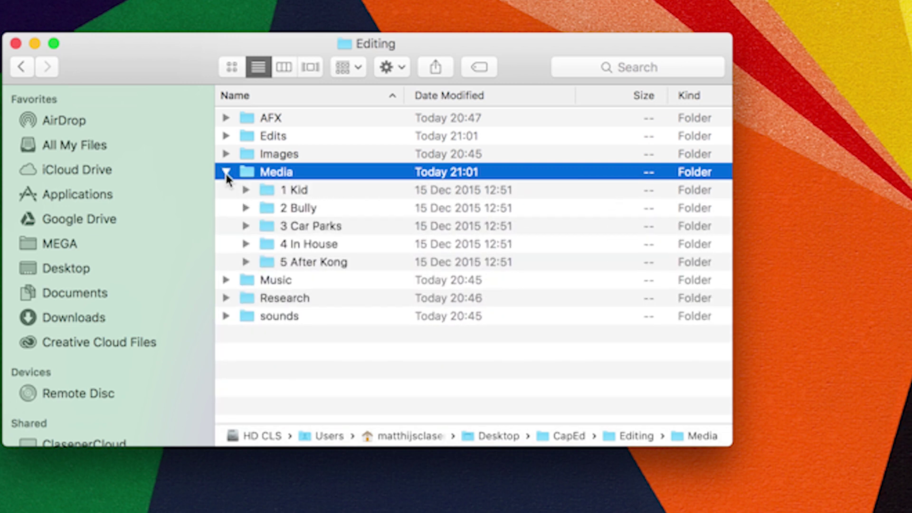
left_click(226, 173)
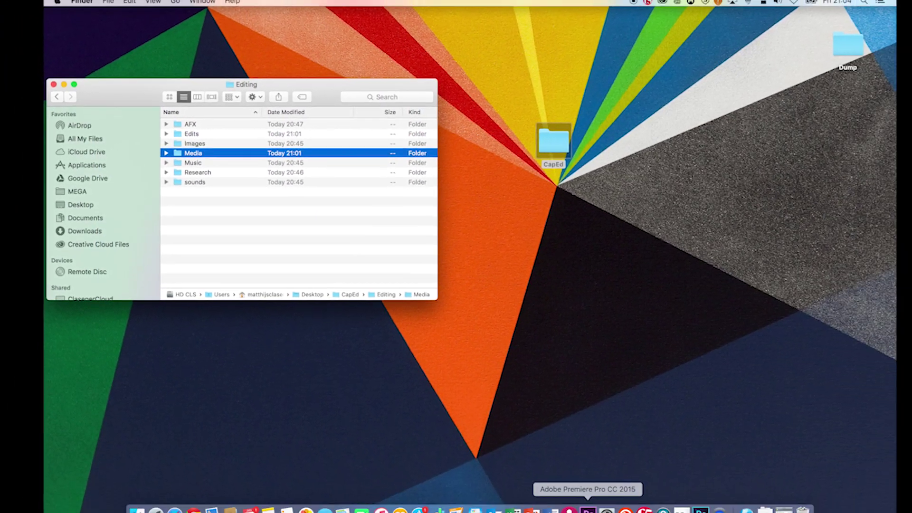
Switch to Premiere Pro and start a new project named Bully-03.
left_click(569, 501)
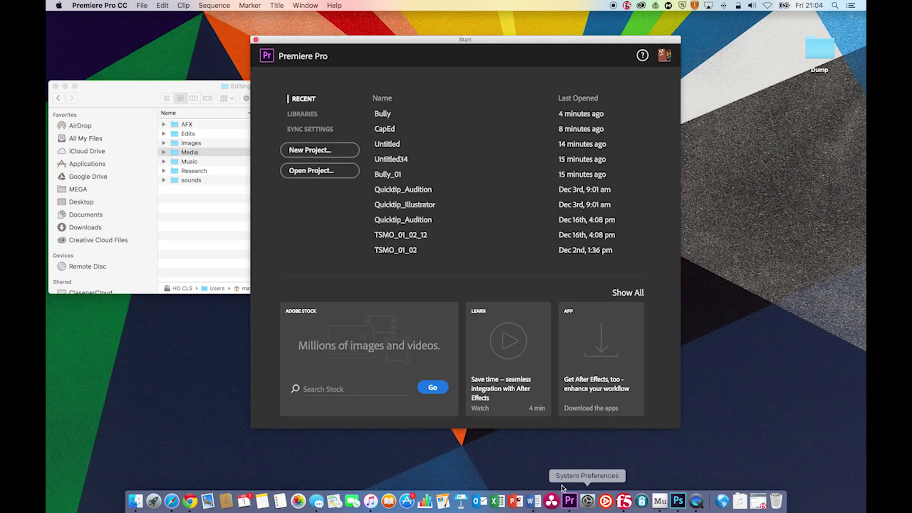
left_click(345, 153)
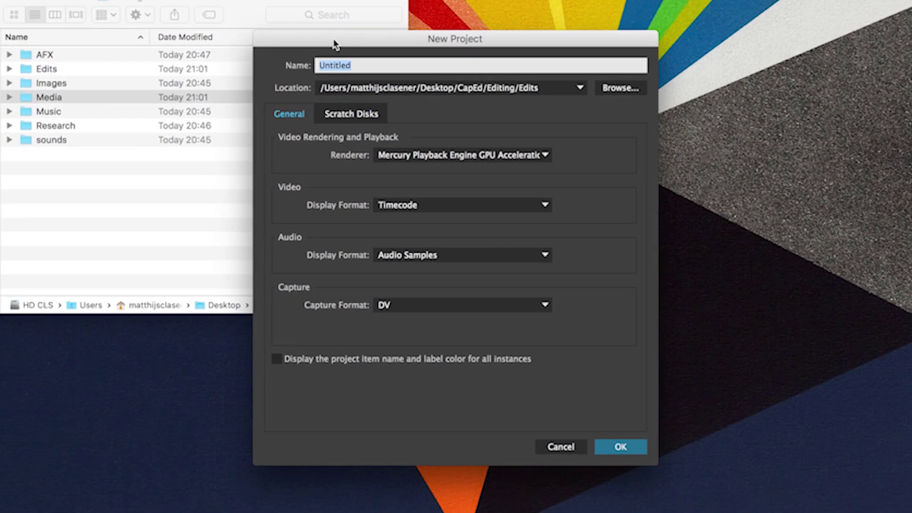
type("Bully")
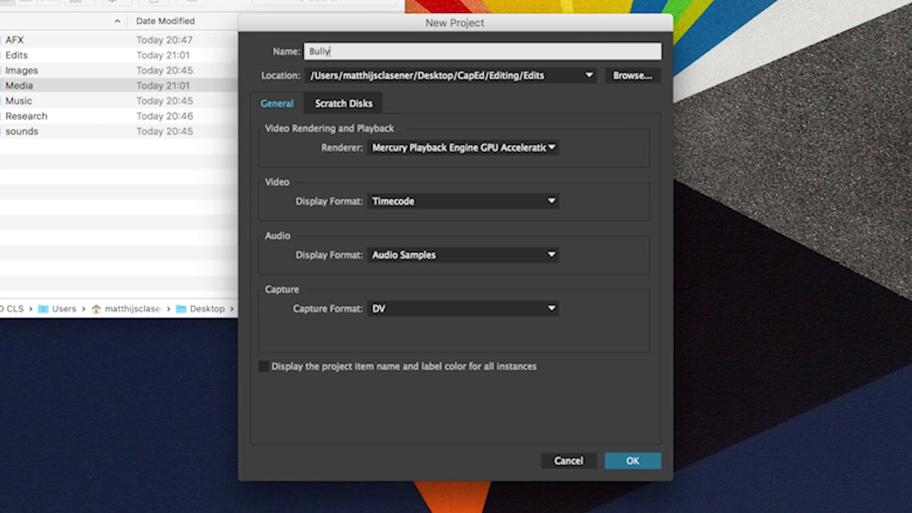
type("-03")
Set the project location to the Edits folder inside CapEd/Editing and create the project.
left_click(643, 79)
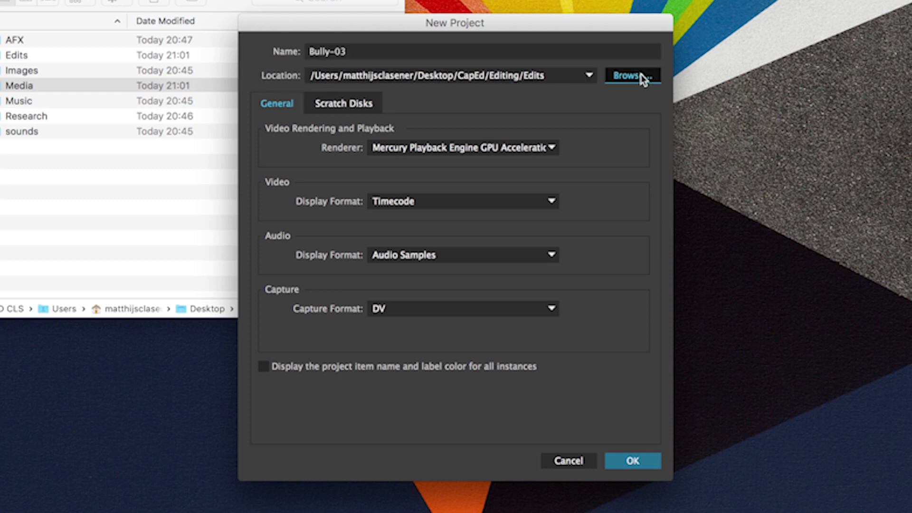
left_click(625, 81)
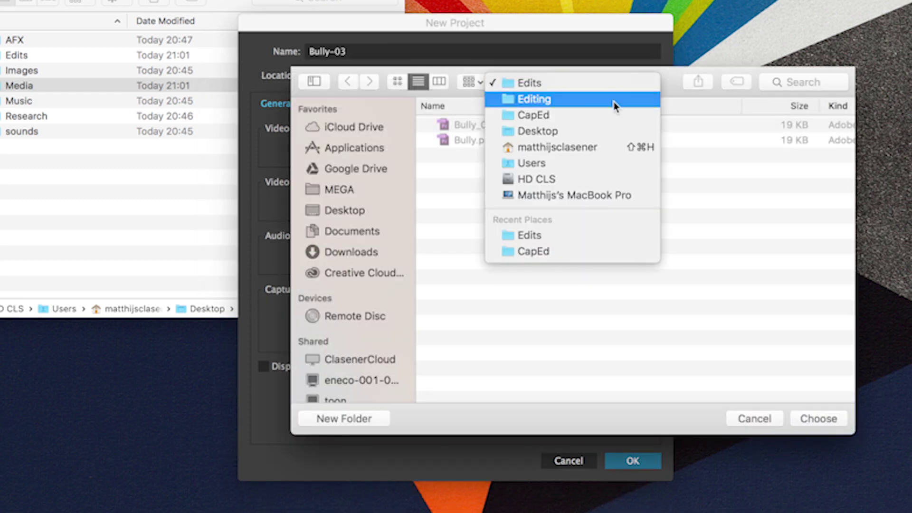
left_click(571, 106)
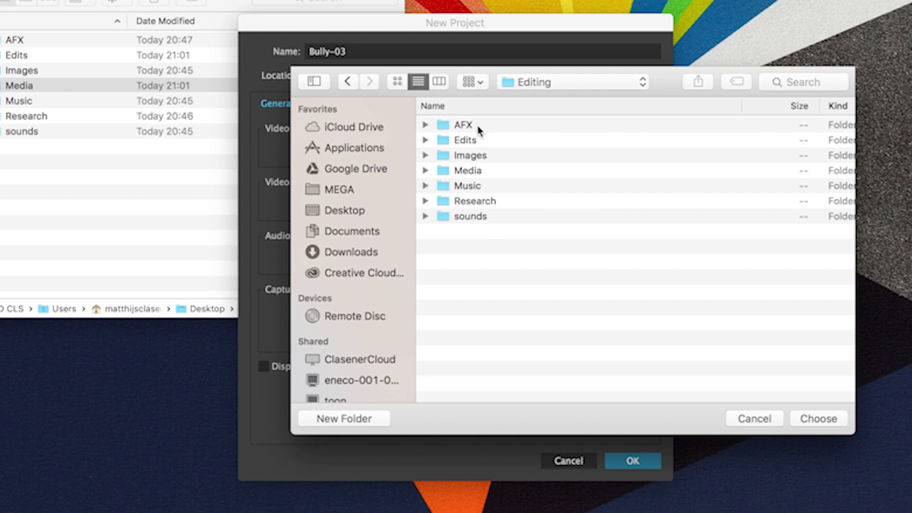
double_click(469, 142)
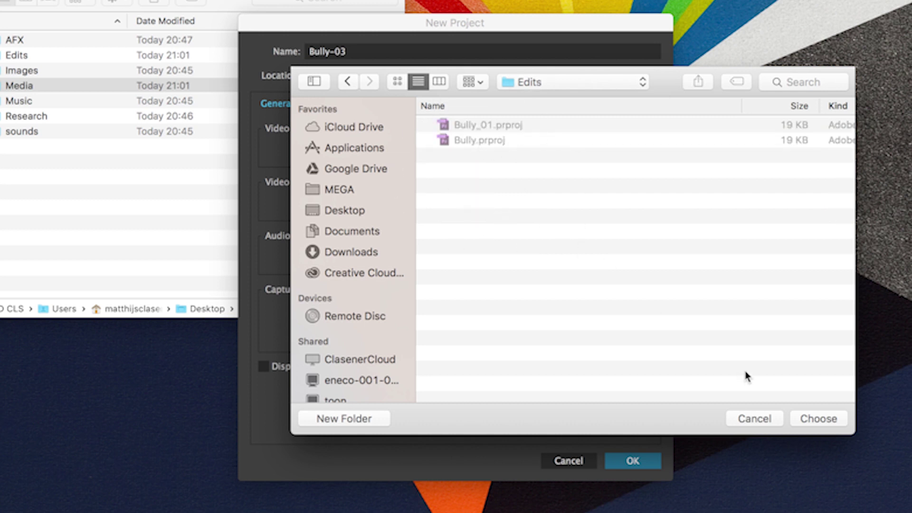
left_click(815, 418)
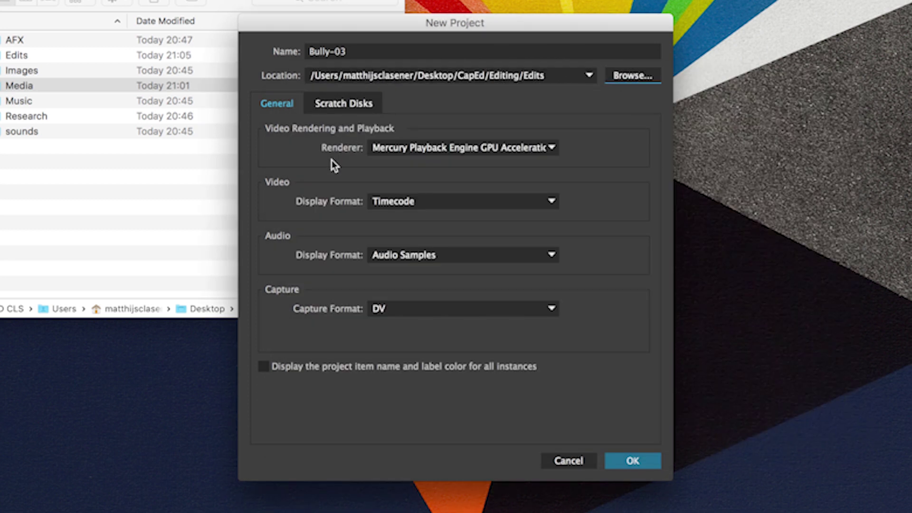
left_click(633, 461)
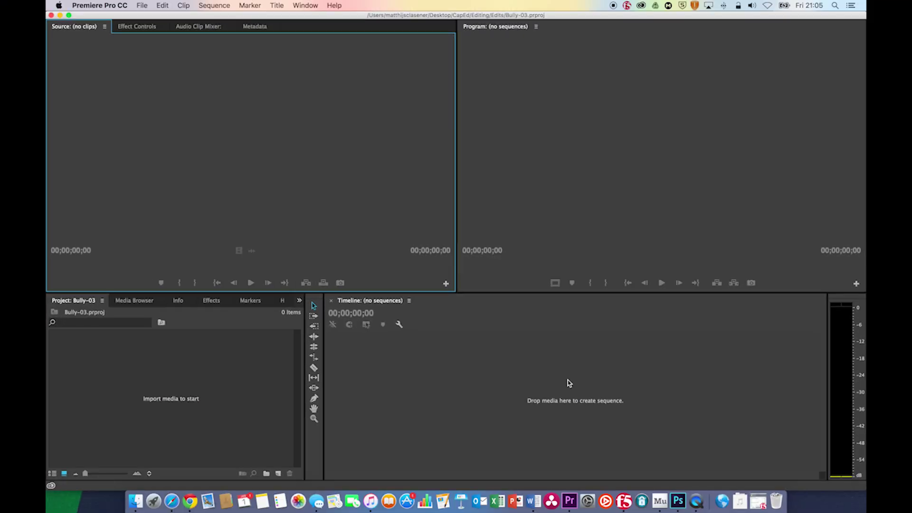
Select the Editing workspace for the project layout.
left_click(306, 5)
mouse_move(324, 20)
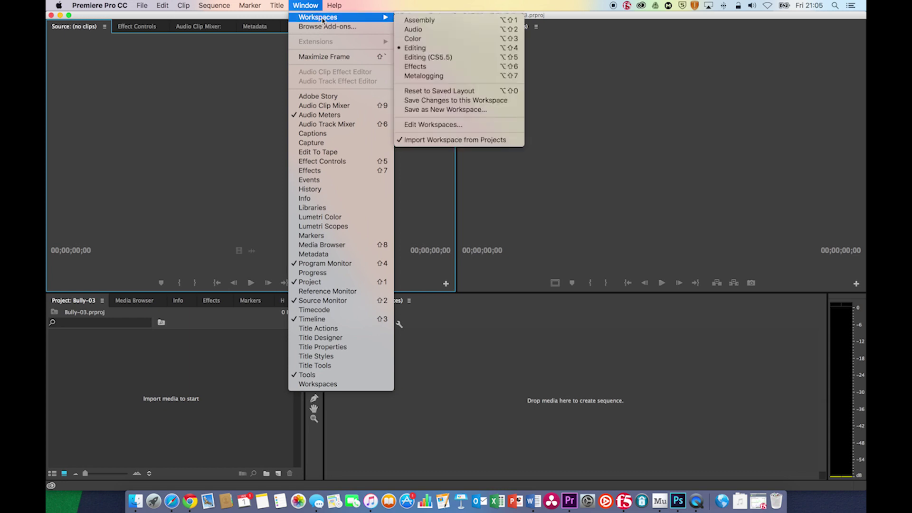
left_click(442, 51)
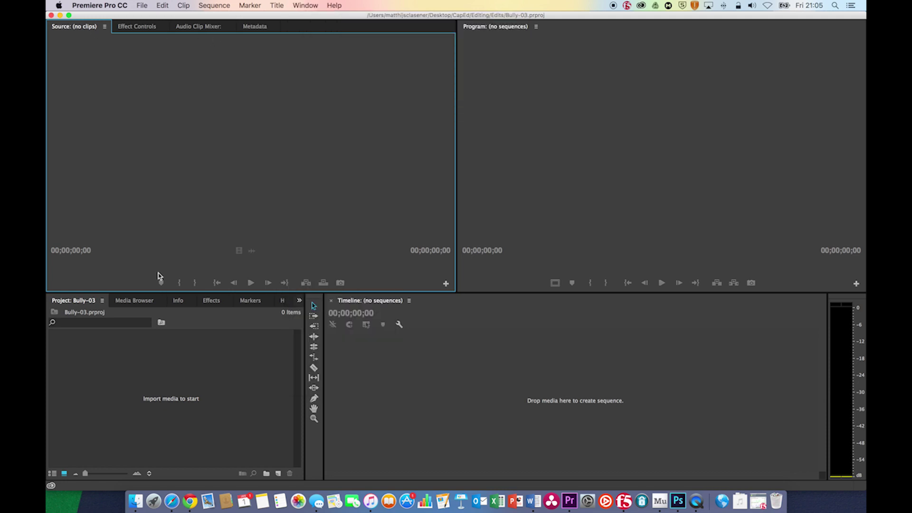
Import the folders 1 Kid, 2 Bully, 3 Car Parks, 4 In House and 5 After Kong from Editing/Media into the project.
double_click(189, 403)
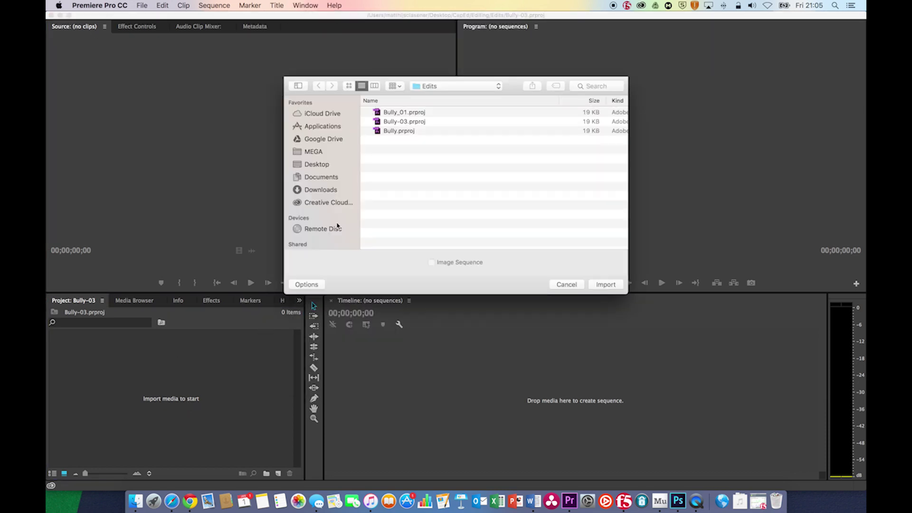
left_click(439, 88)
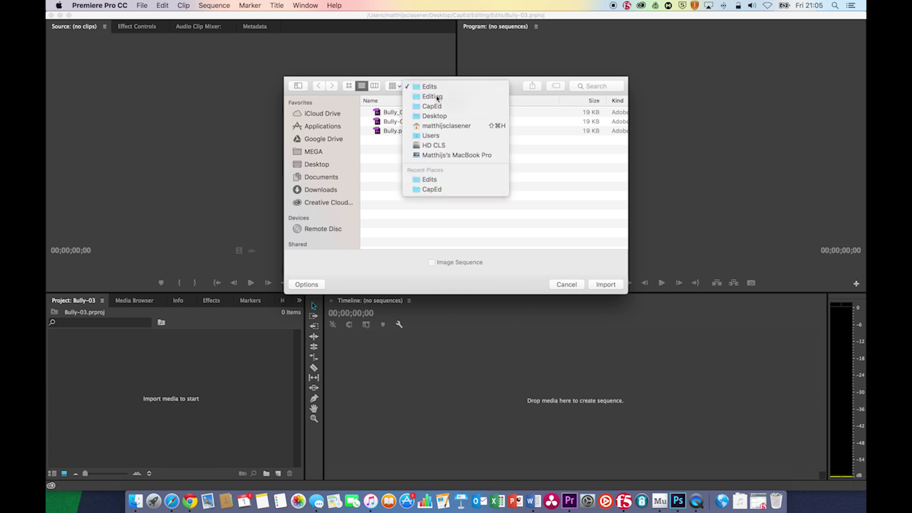
left_click(431, 96)
double_click(389, 144)
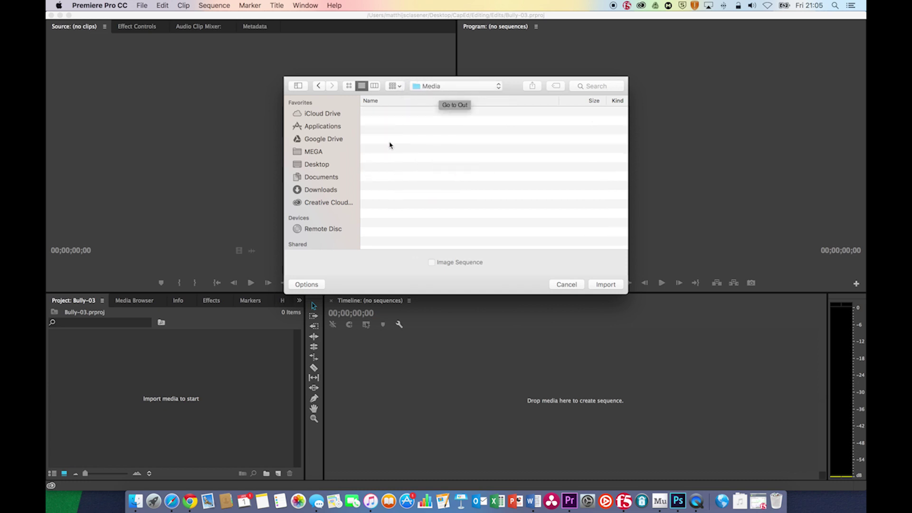
left_click_drag(387, 195, 397, 113)
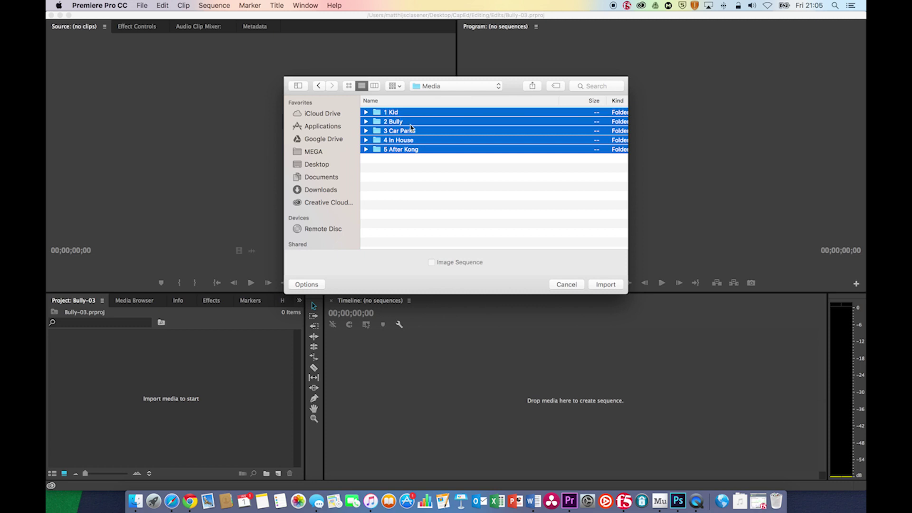
left_click(605, 284)
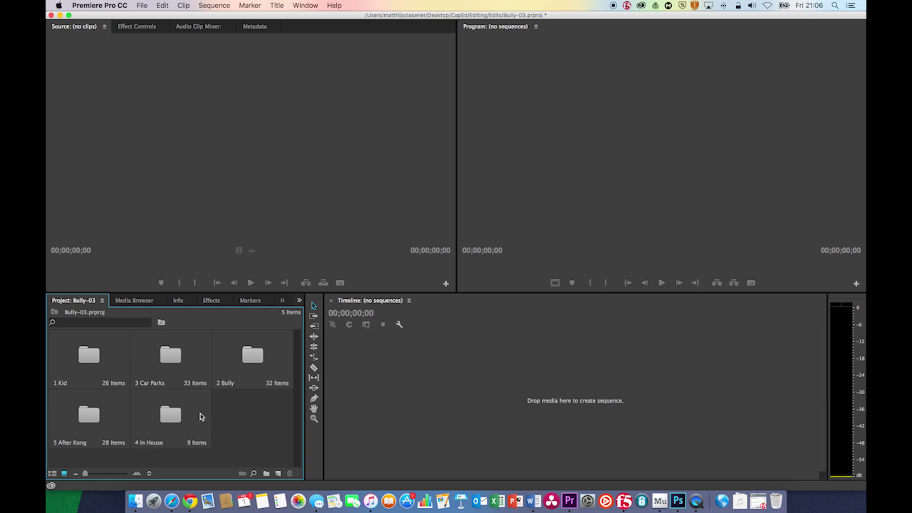
left_click(96, 364)
left_click(157, 366)
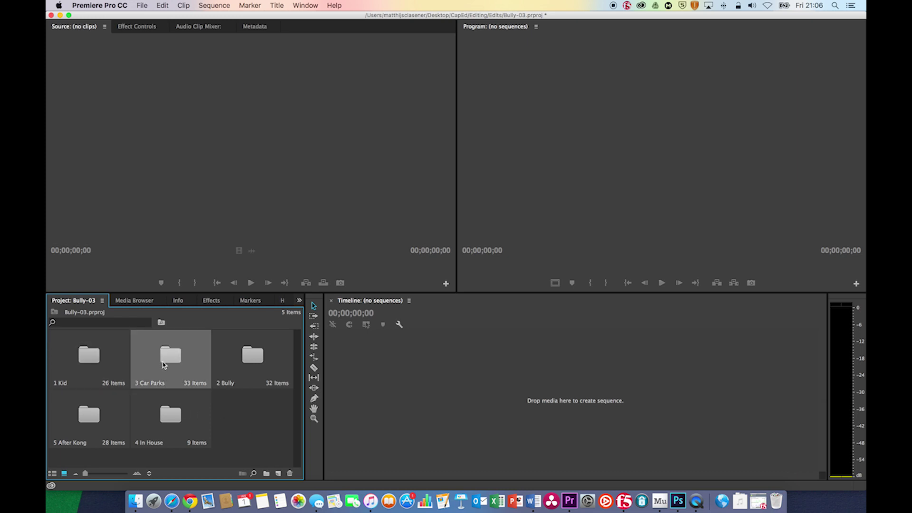
left_click(253, 369)
left_click(74, 411)
left_click(180, 423)
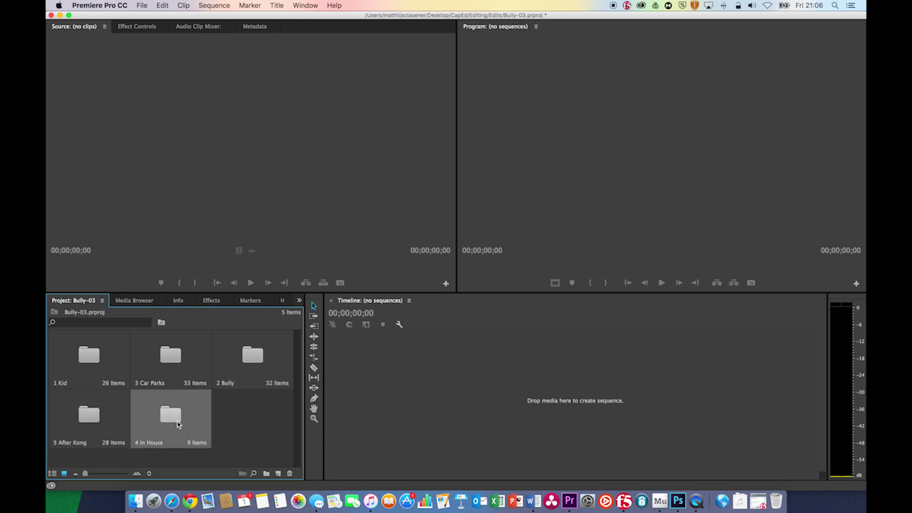
Open the 1 Kid bin in its own window and look through its clip thumbnails.
left_click(88, 356)
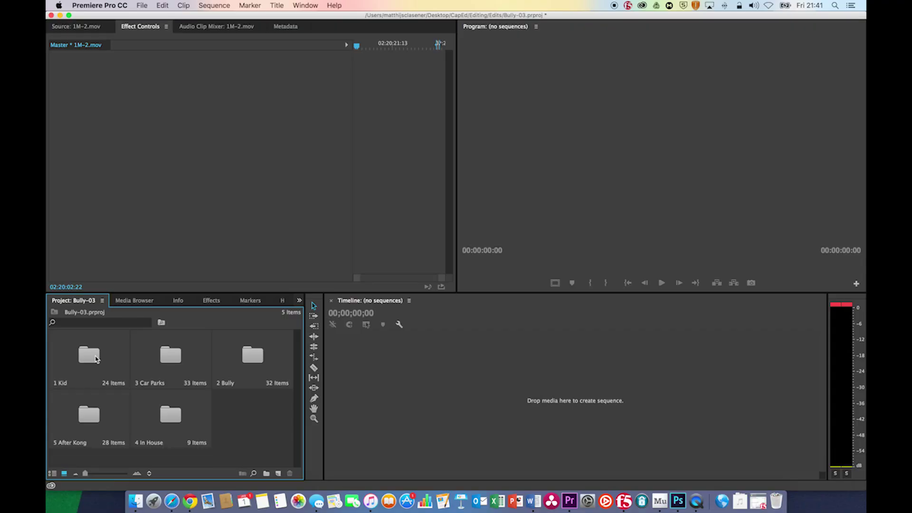
double_click(97, 359)
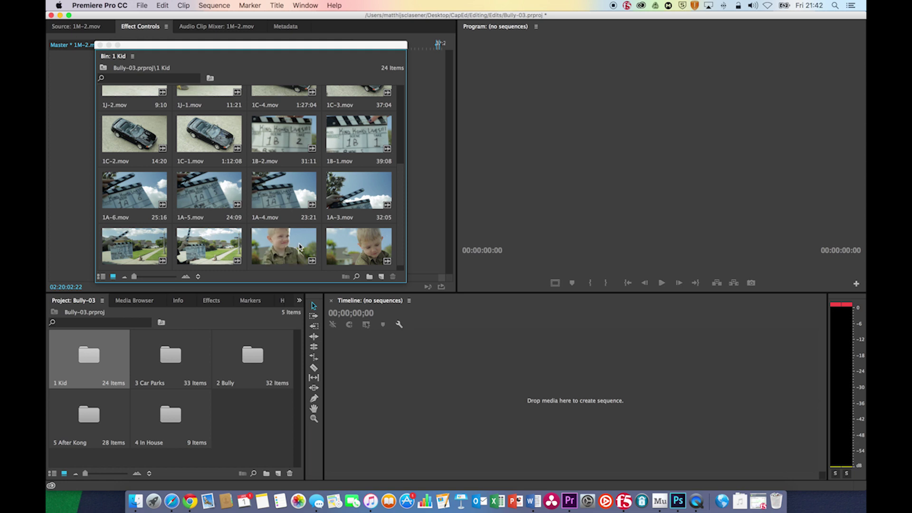
scroll(299, 247, "up", 5)
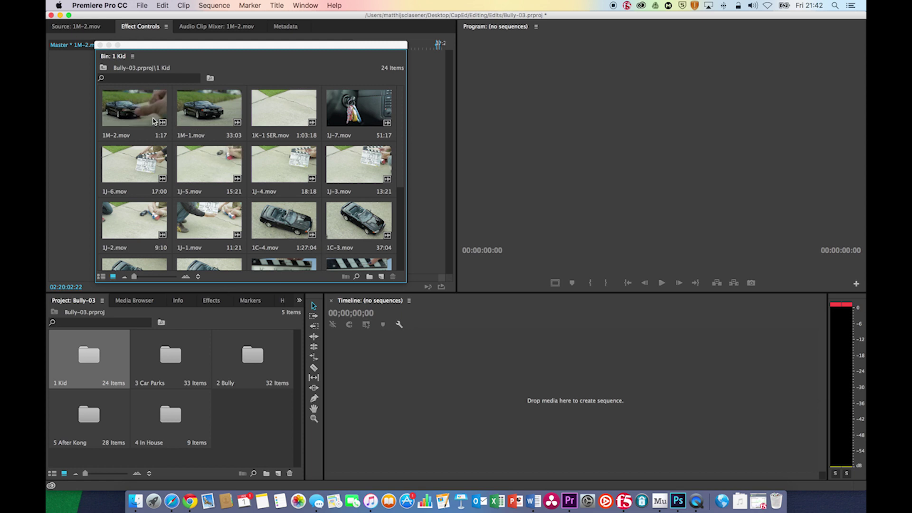
scroll(154, 122, "down", 2)
scroll(151, 119, "up", 2)
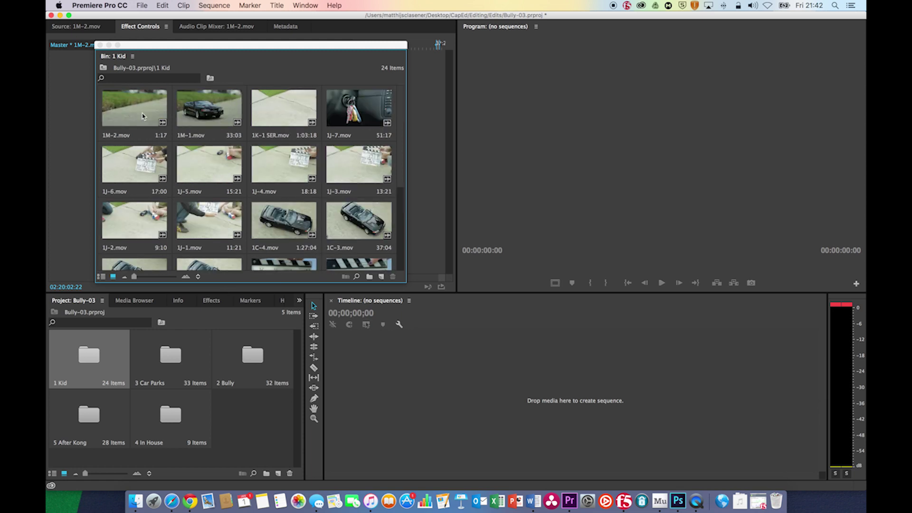
Load the clip 1M-2.mov into the Source Monitor and move the bin window over the Program Monitor.
left_click(140, 114)
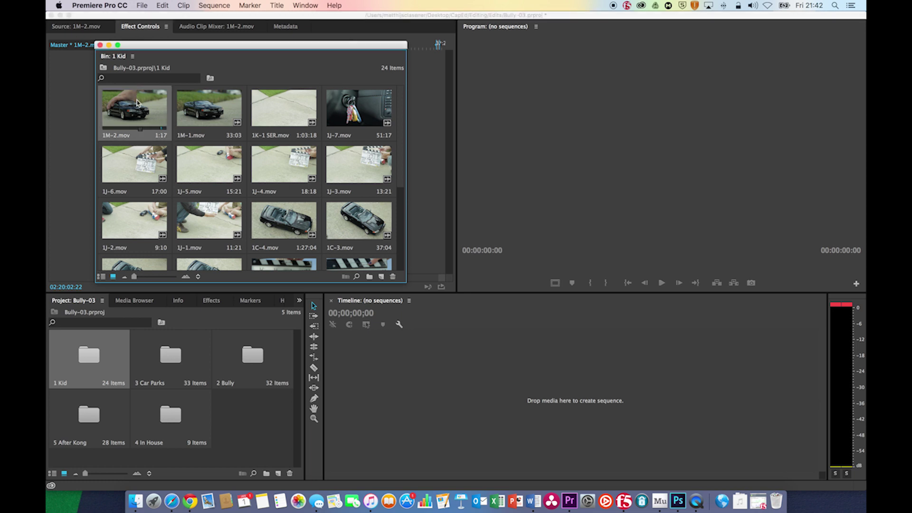
double_click(140, 108)
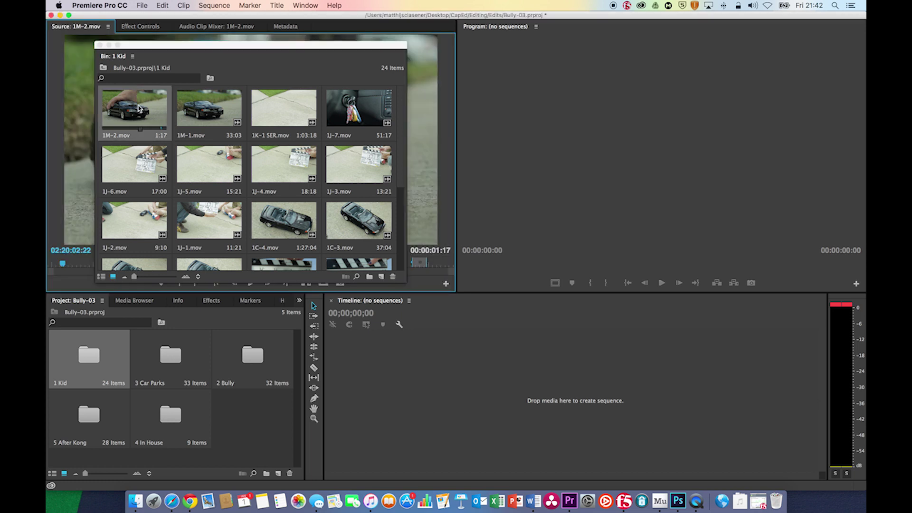
left_click_drag(138, 49, 541, 52)
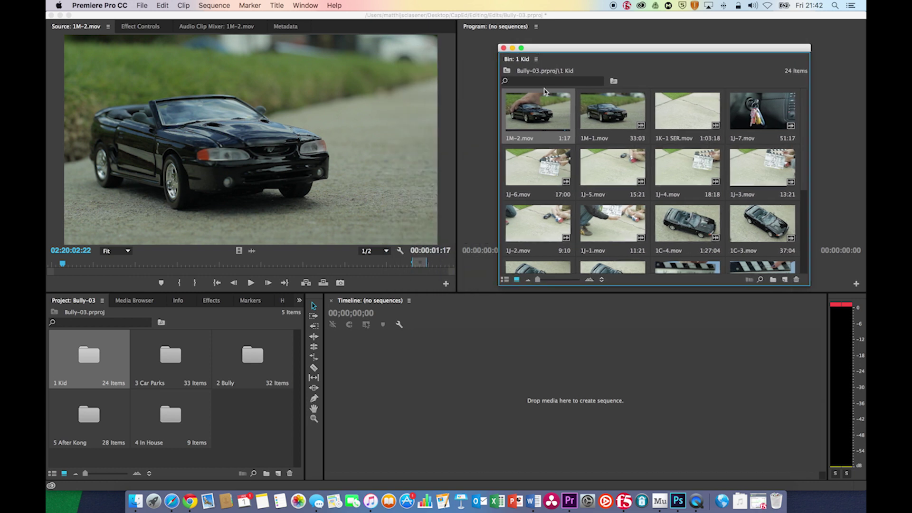
Mark an in point at 02:20:02:22 and an out point at 02:20:06:08 on the source clip 1M-2.mov.
mouse_move(63, 264)
left_mouse_down()
mouse_move(54, 266)
mouse_move(153, 261)
mouse_move(63, 262)
left_mouse_up()
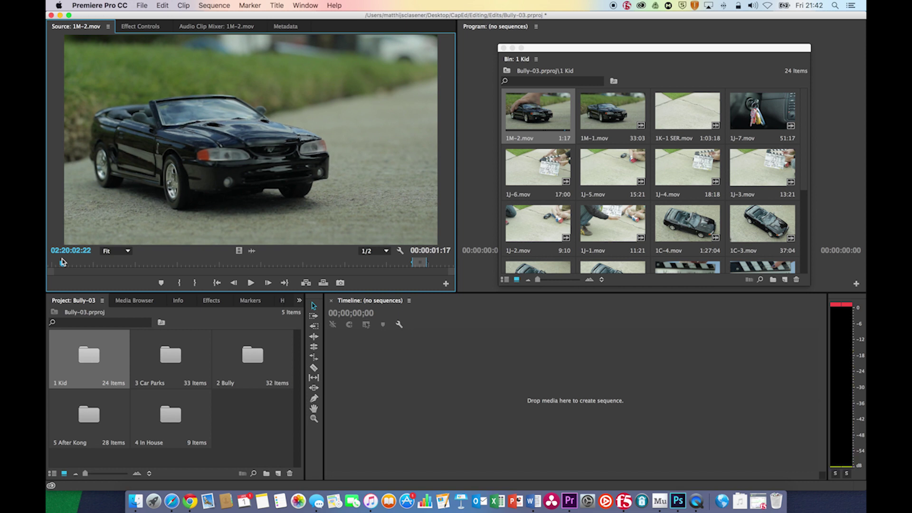
left_click(180, 283)
key("space")
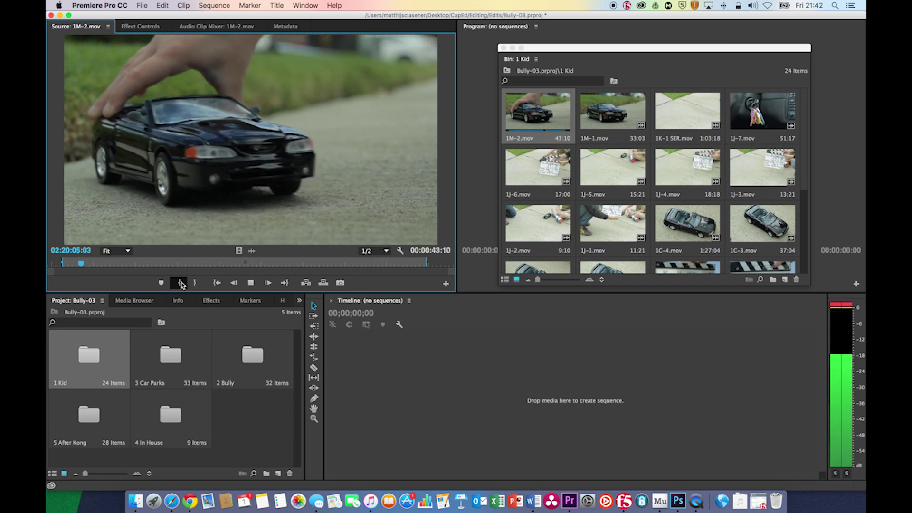
key("space")
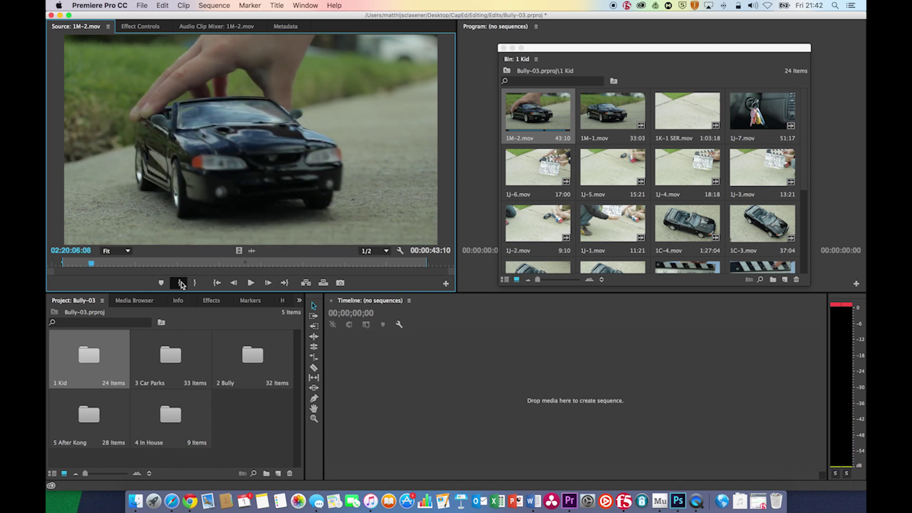
left_click(180, 284)
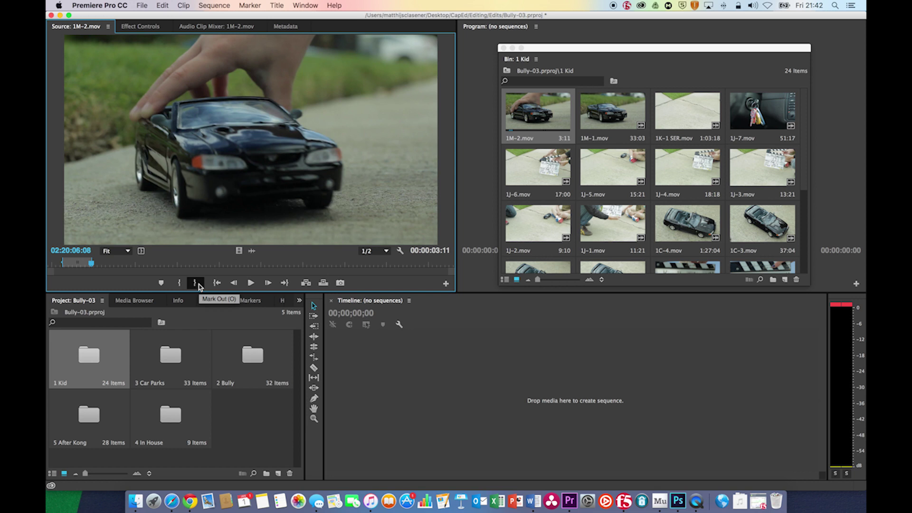
Create a new sequence from the marked section of 1M-2.mov and close the 1 Kid bin window.
left_click_drag(216, 174, 357, 377)
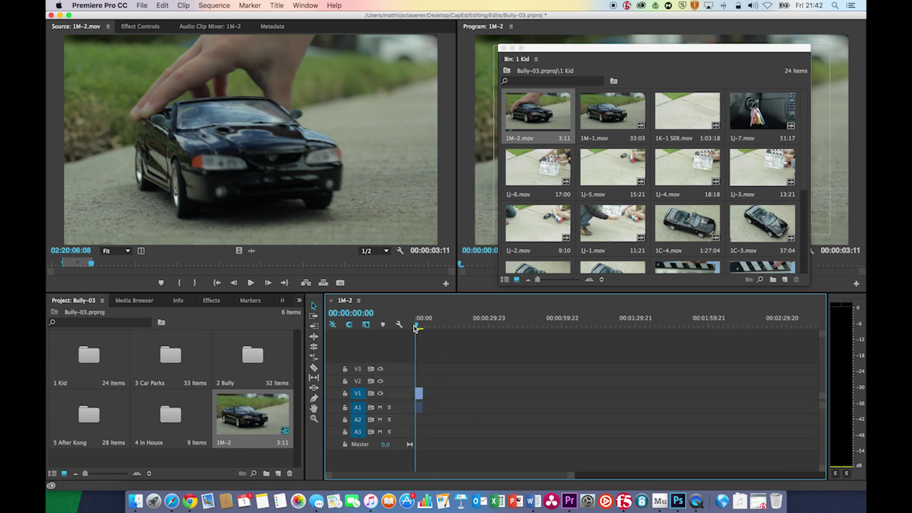
left_click_drag(417, 327, 426, 328)
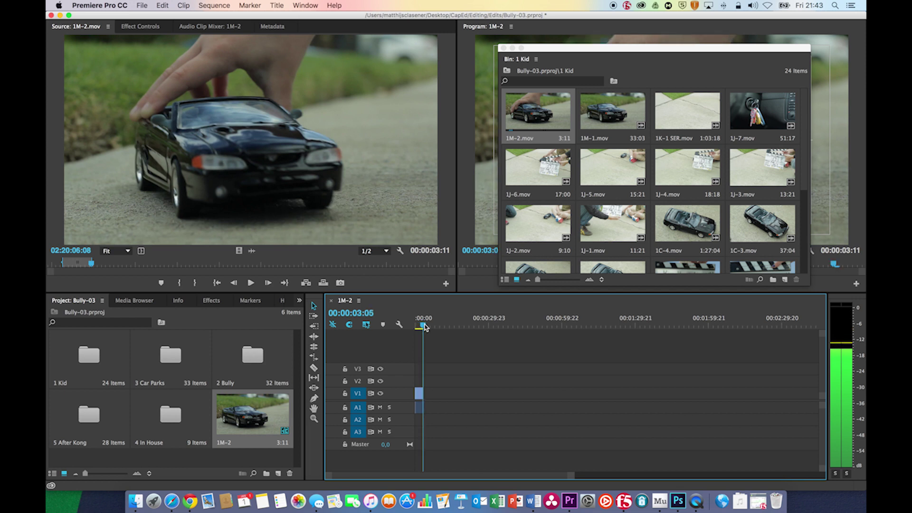
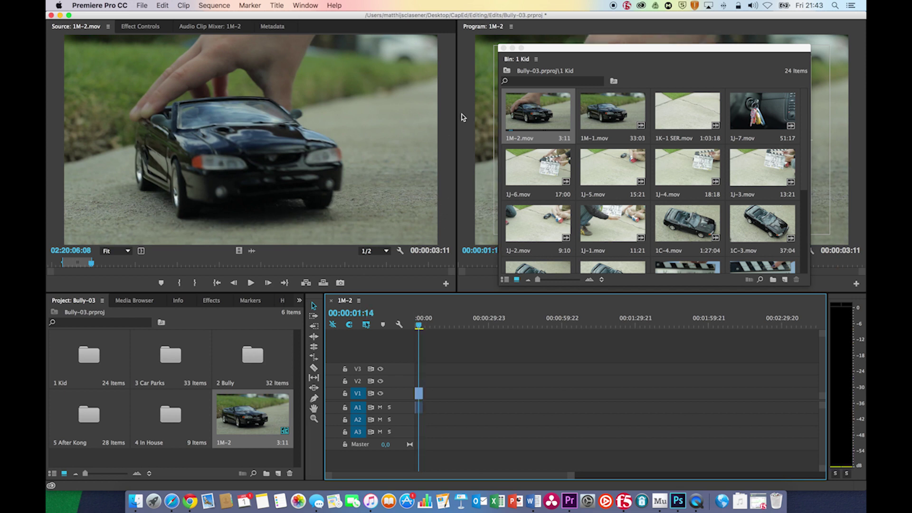
left_click(503, 48)
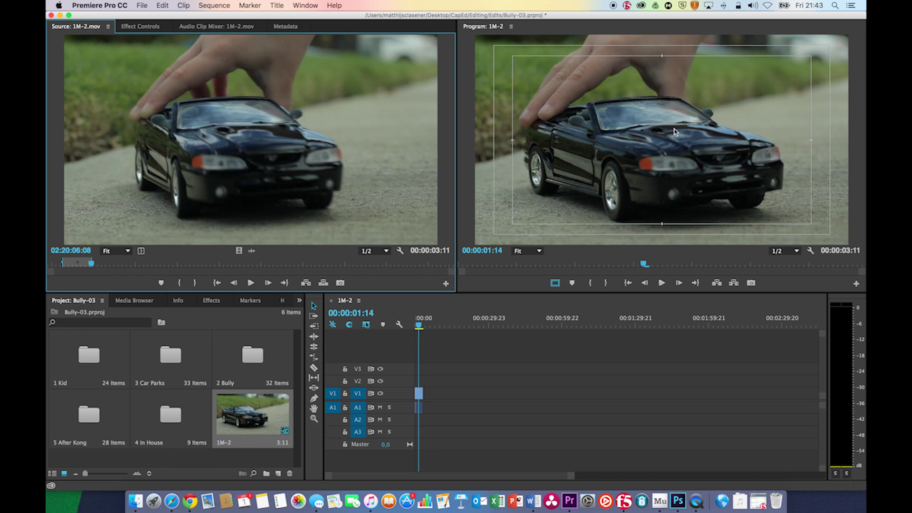
Review the 1M-2 sequence from its start and leave the playhead at the end of the clip, at 00:00:03:11.
left_click(415, 327)
mouse_move(415, 326)
left_mouse_down()
mouse_move(423, 326)
mouse_move(415, 326)
left_mouse_up()
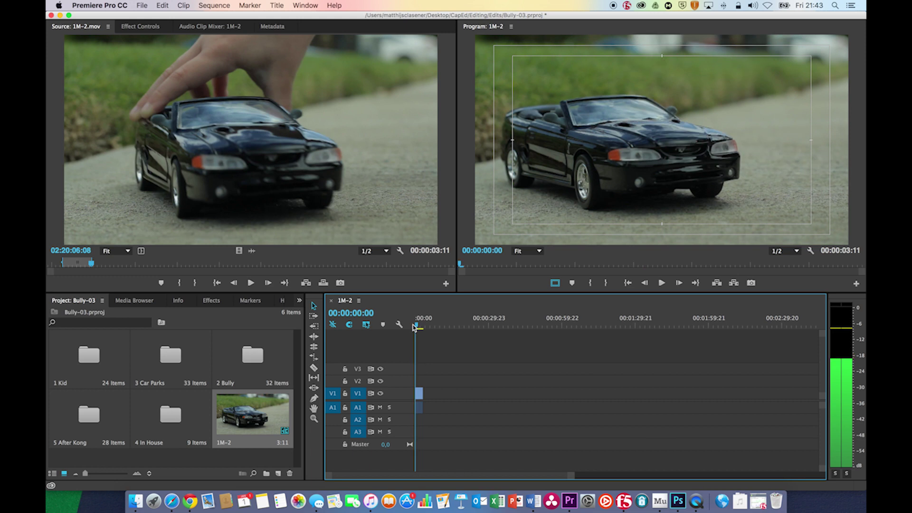
key("End")
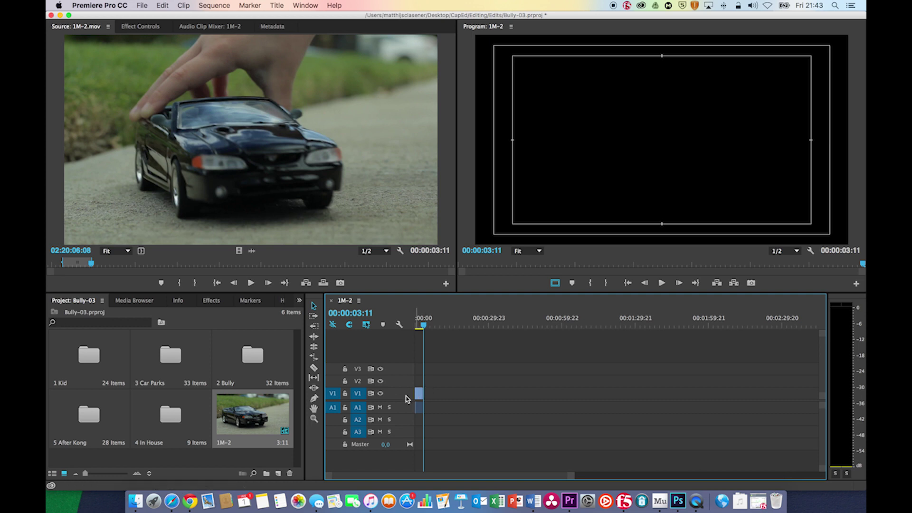
Load the clip 1-1.mov from the 1 Kid bin into the Source Monitor and close the bin window.
double_click(108, 368)
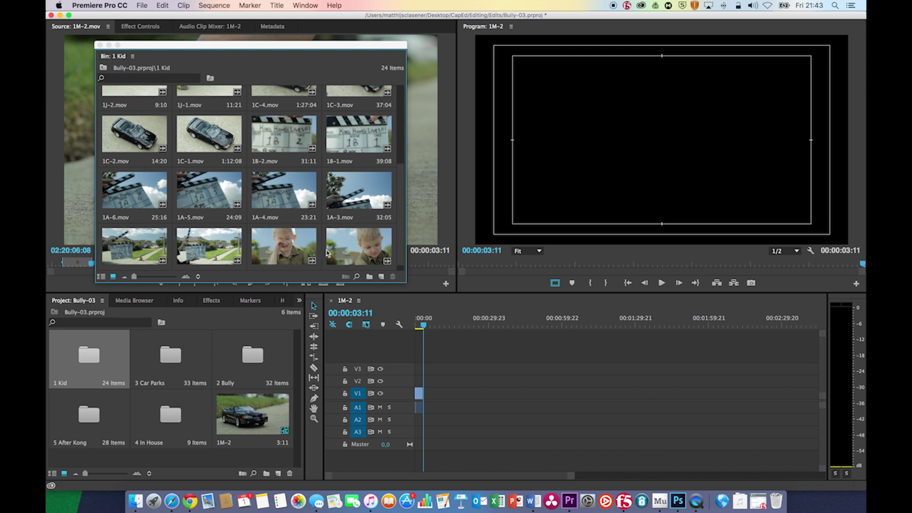
left_click(347, 252)
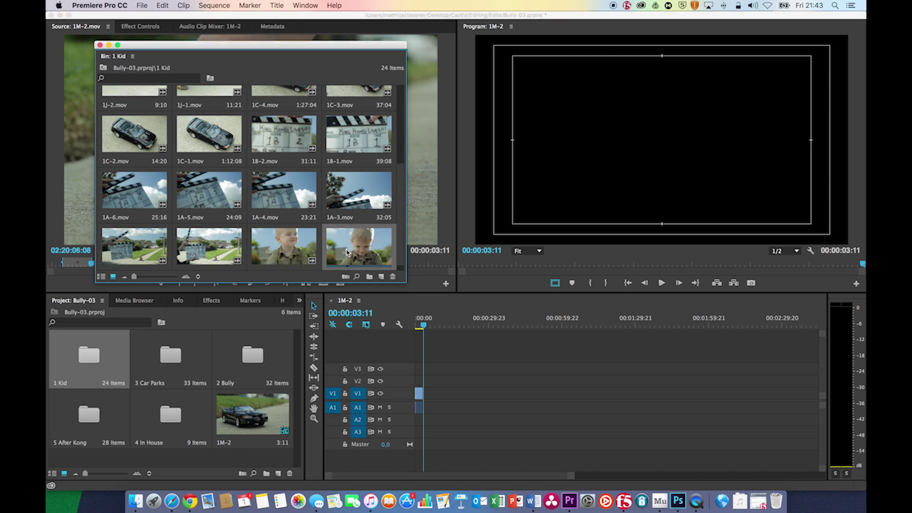
double_click(346, 252)
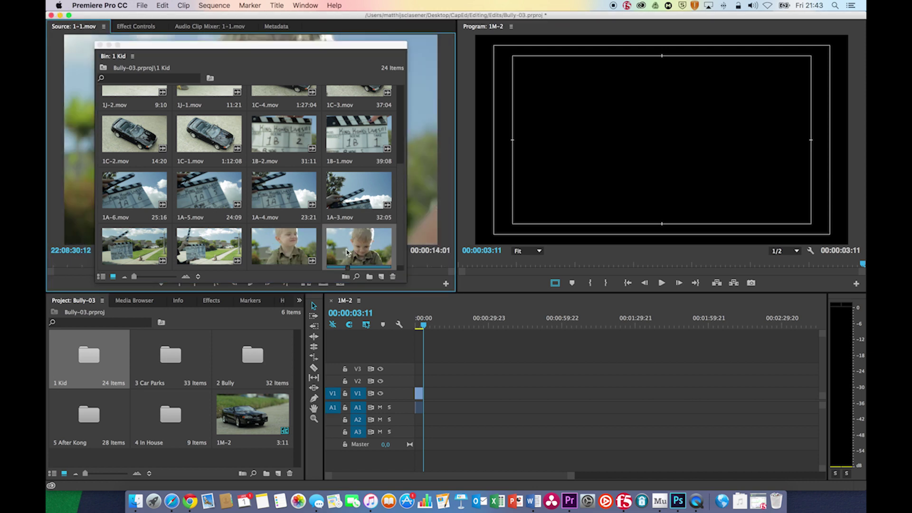
left_click(101, 48)
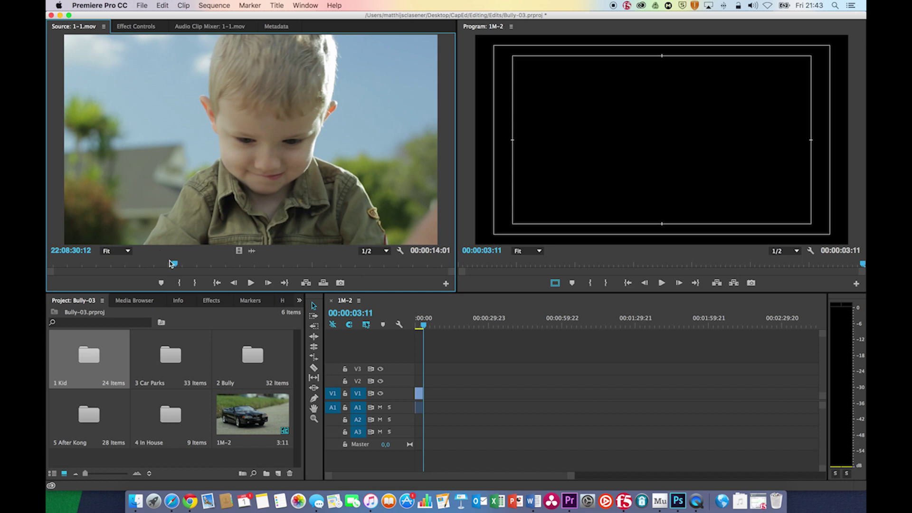
Review the source clip 1-1.mov and mark an in point at 22:08:31:19.
left_click_drag(173, 265, 129, 265)
key("j")
key("j")
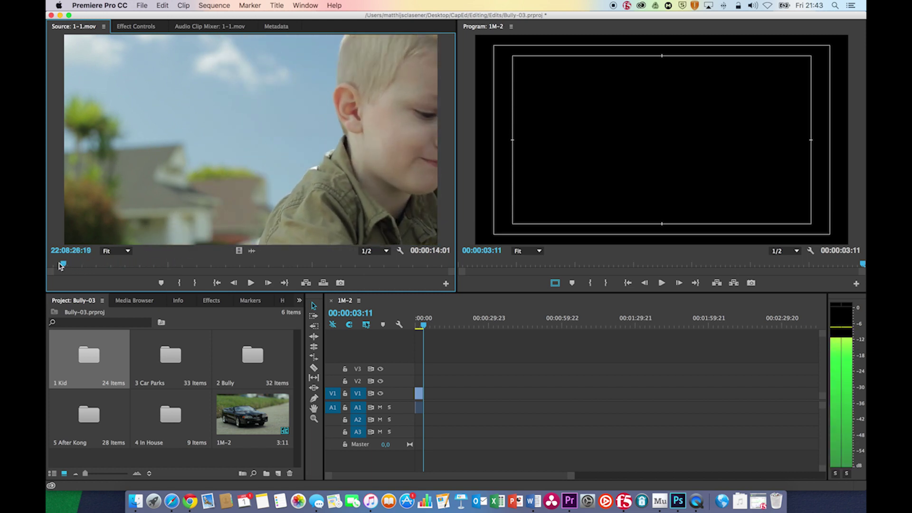
key("l")
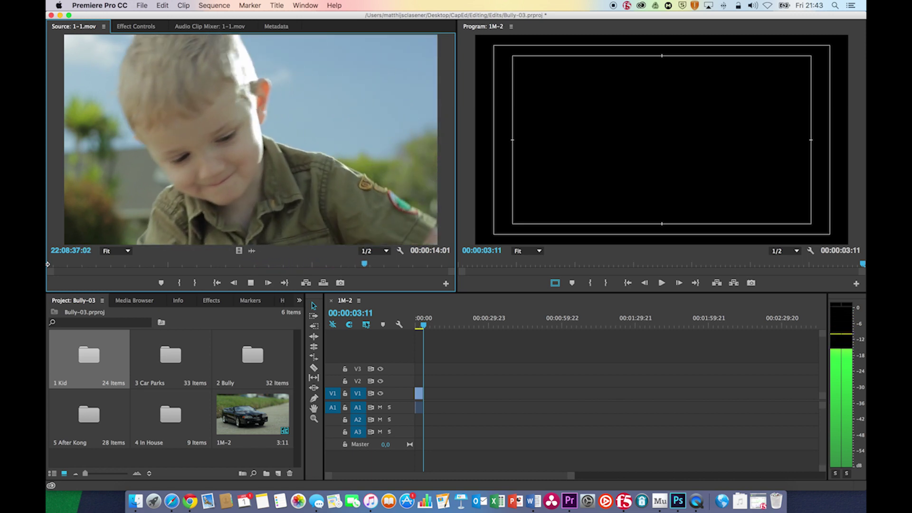
key("space")
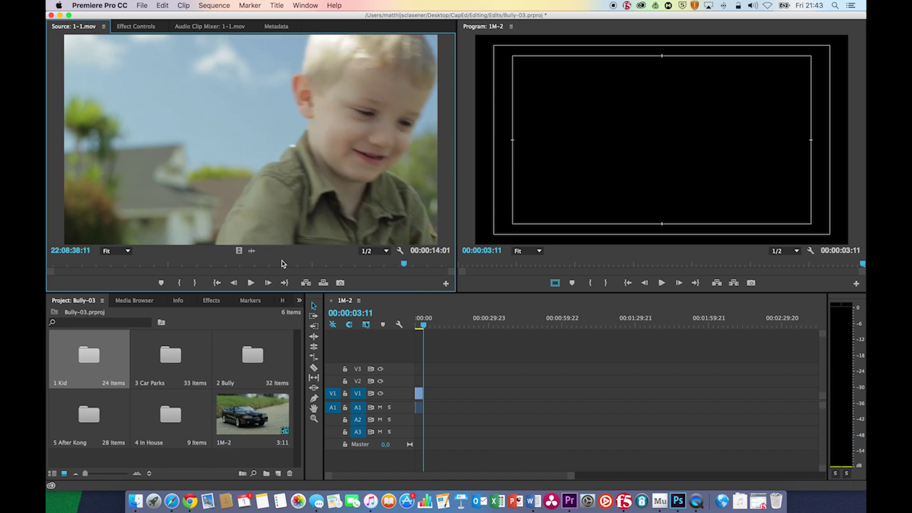
left_click(141, 263)
key("space")
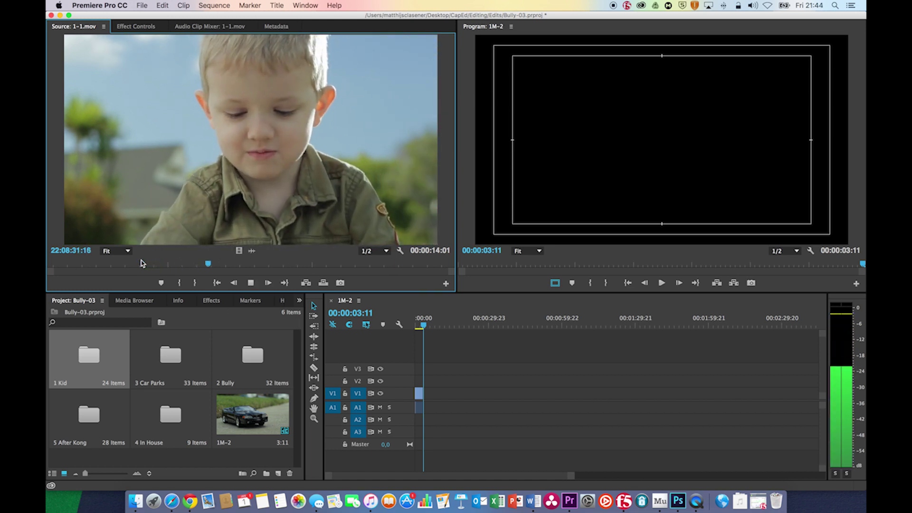
key("space")
key("Left")
key("Left")
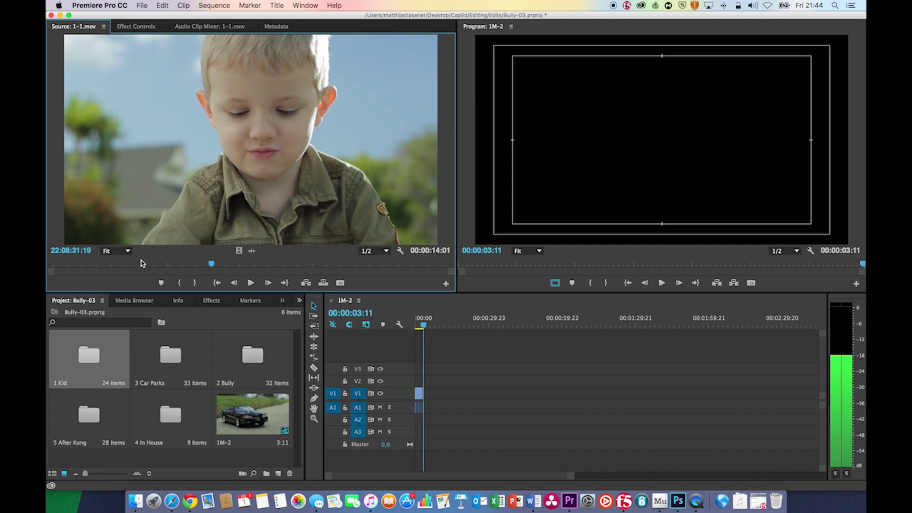
key("i")
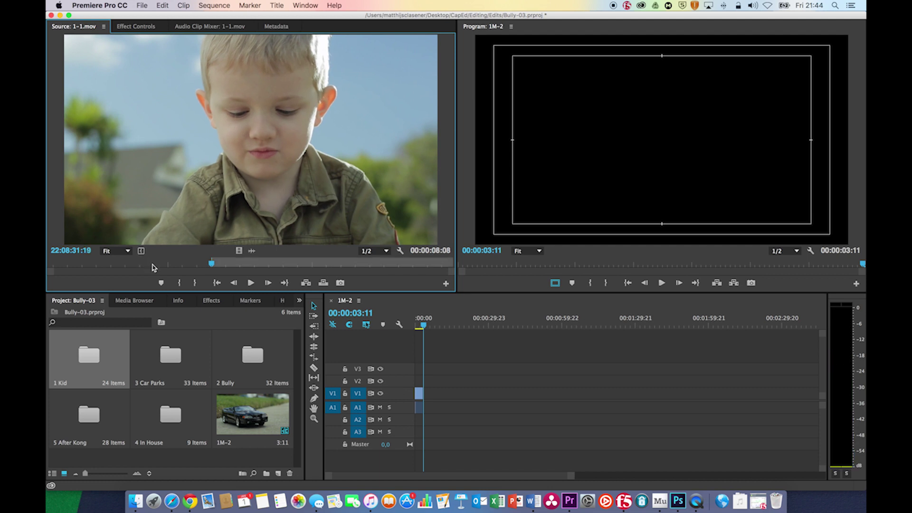
Mark an out point at 22:08:34:00 on 1-1.mov and place the marked section on V1 directly after 1M-2.mov.
key("space")
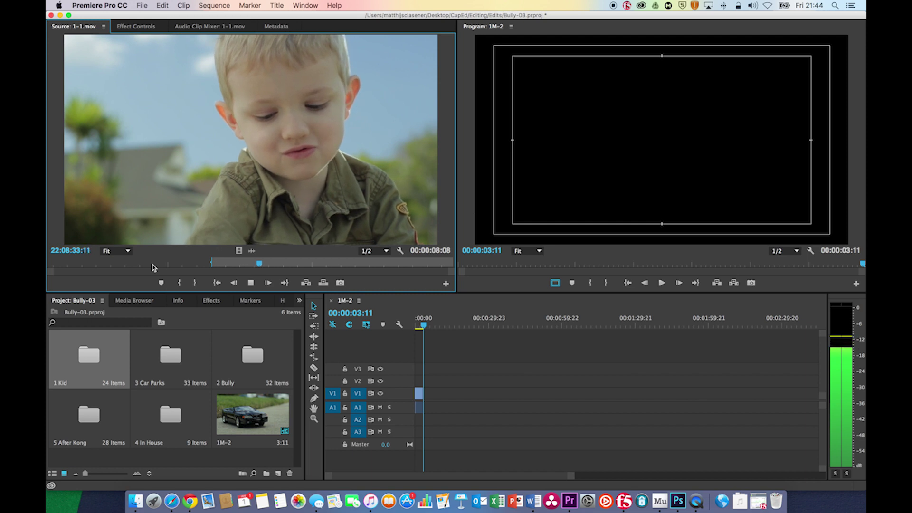
key("space")
key("o")
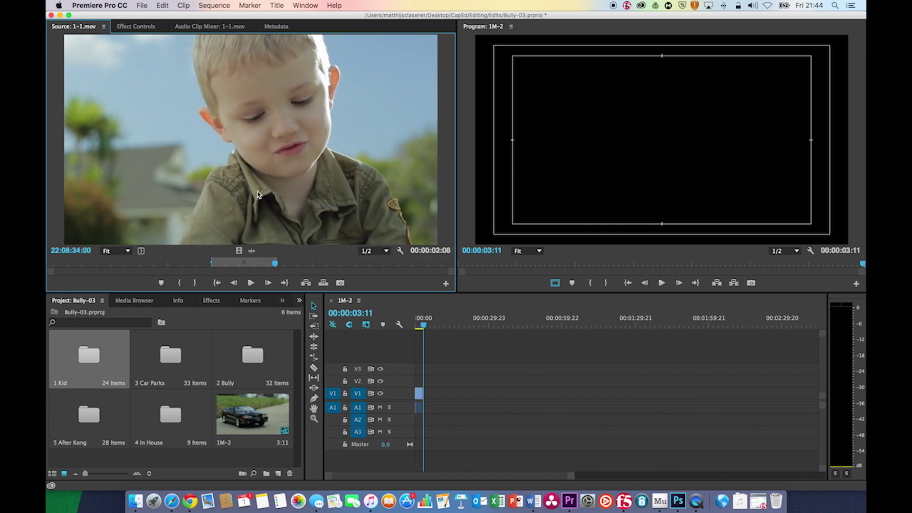
left_click_drag(264, 197, 427, 398)
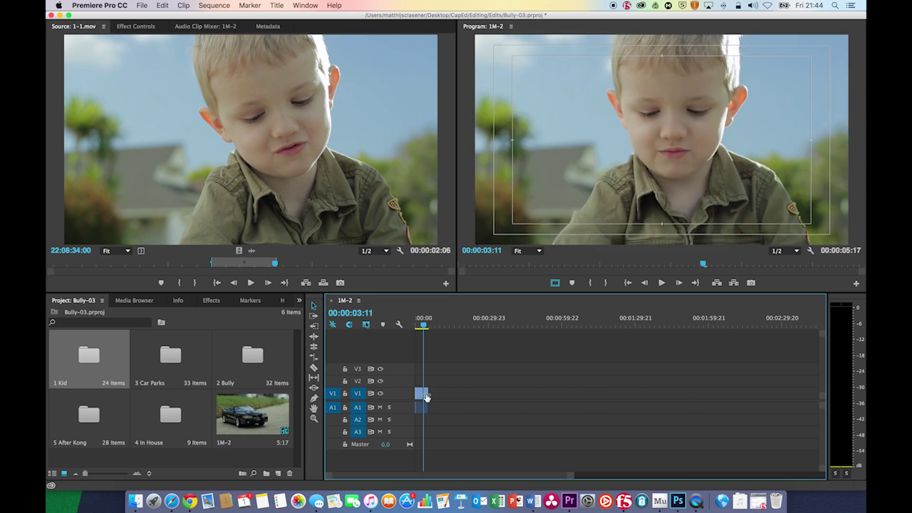
Play the 1M-2 sequence from its start to check the assembled shots.
left_click_drag(426, 327, 408, 328)
key("space")
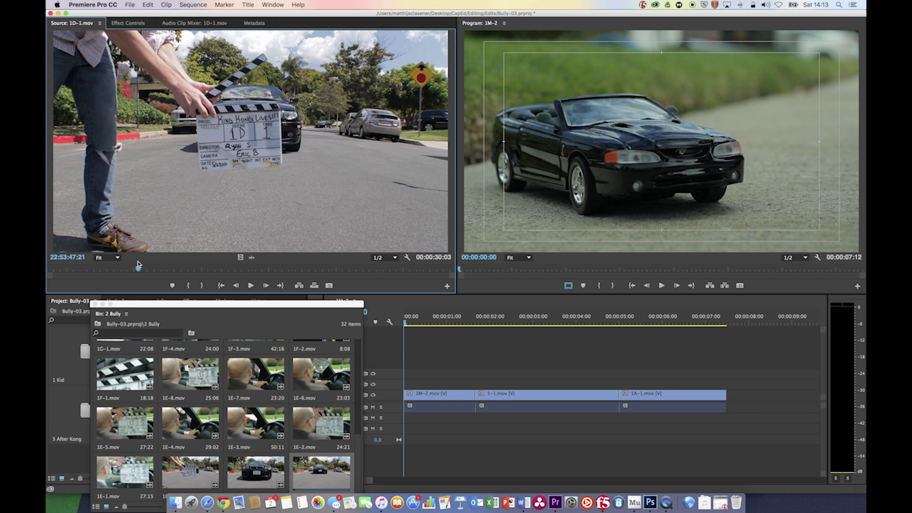
left_click(409, 322)
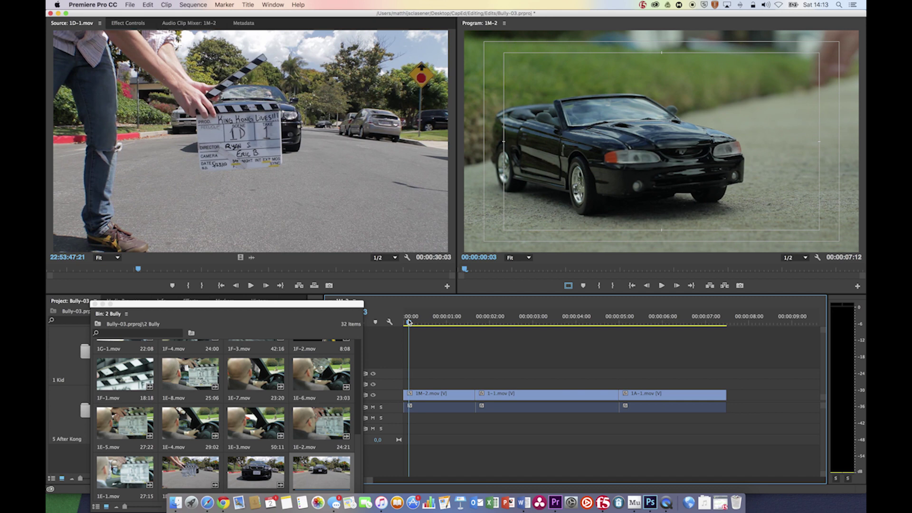
key("space")
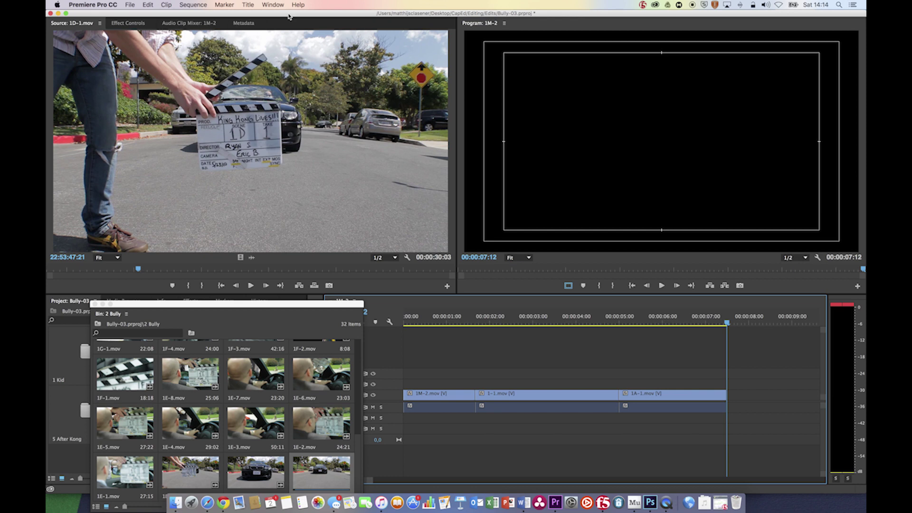
Play the source clip 1D-1.mov and mark an out point at 22:54:04:00, where the licence plate fills the shot.
left_click(221, 155)
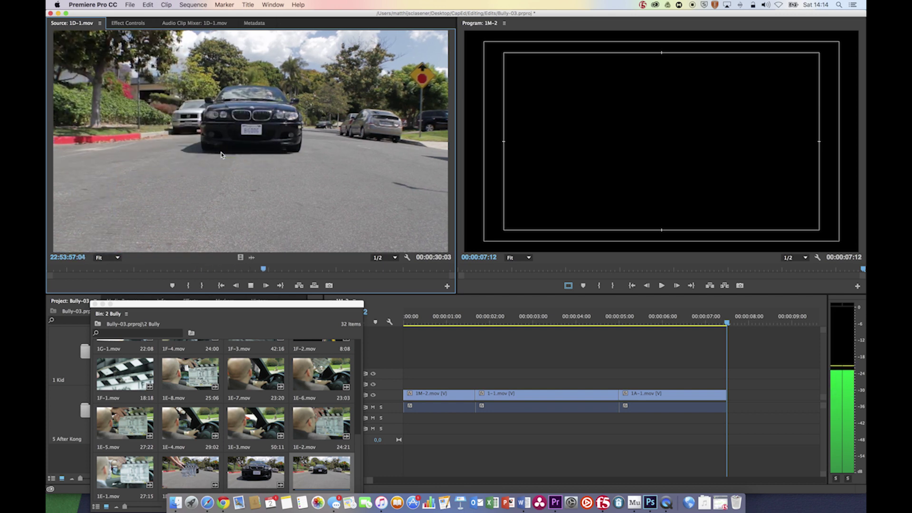
key("space")
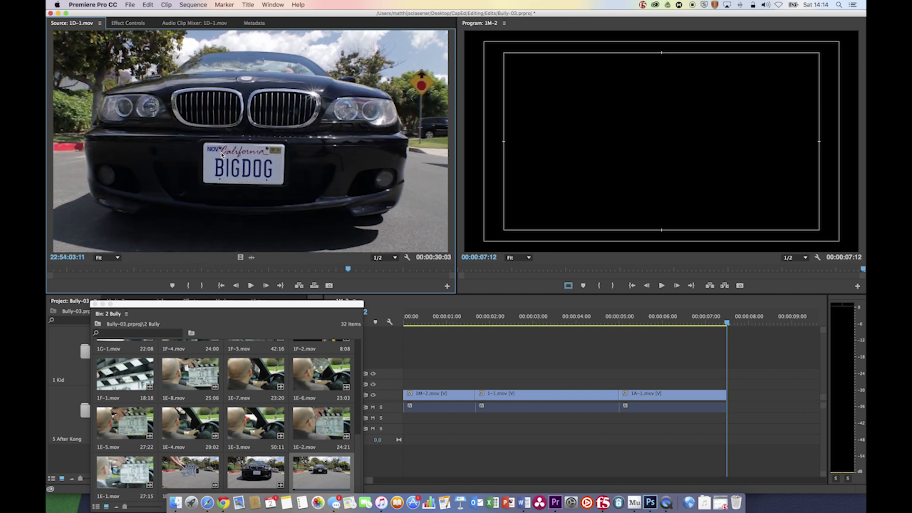
key("space")
key("space")
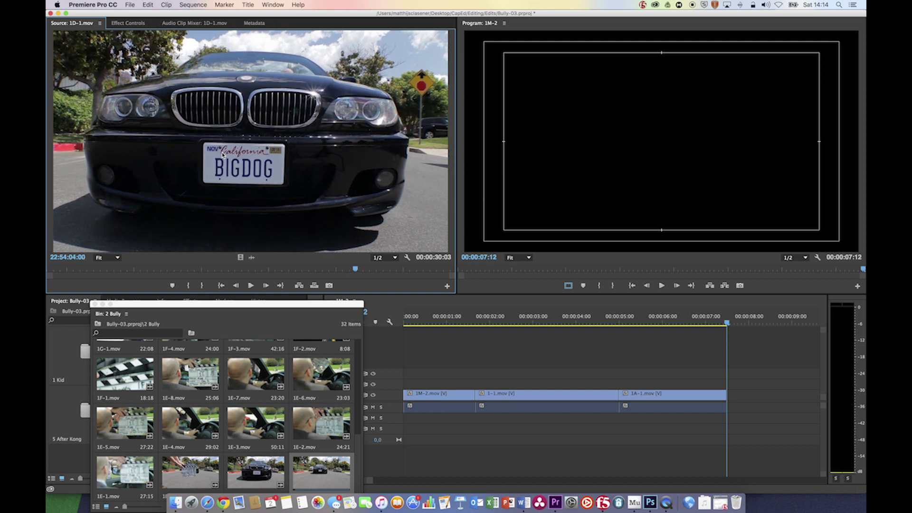
key("o")
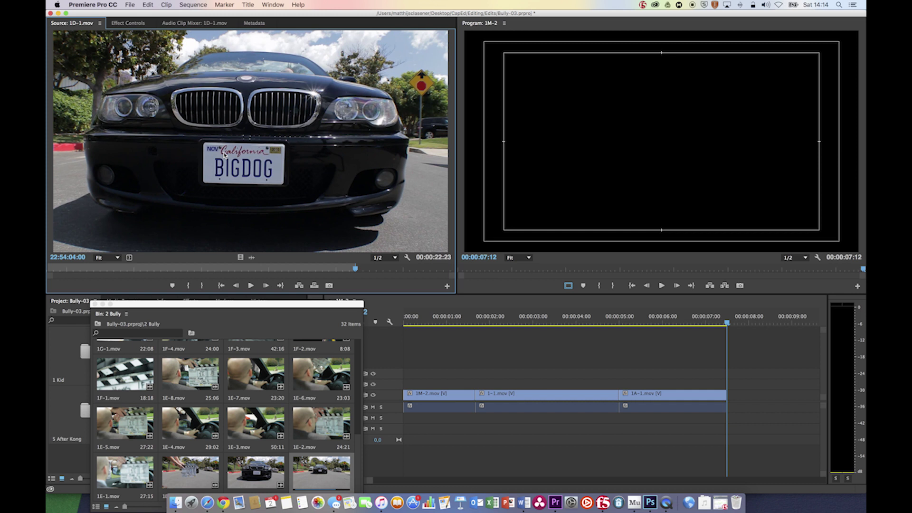
Mark an in point at 22:54:02:10 on 1D-1.mov and insert the marked section at the end of the sequence.
key("j")
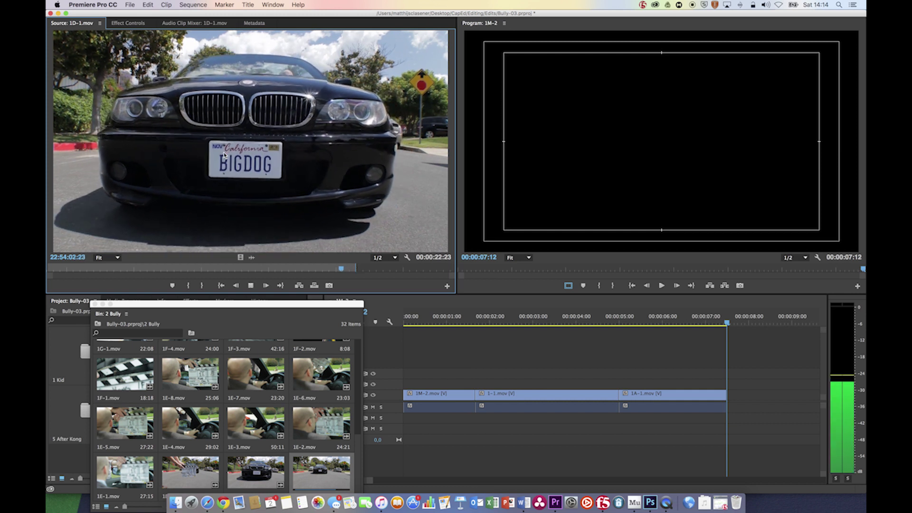
key("k")
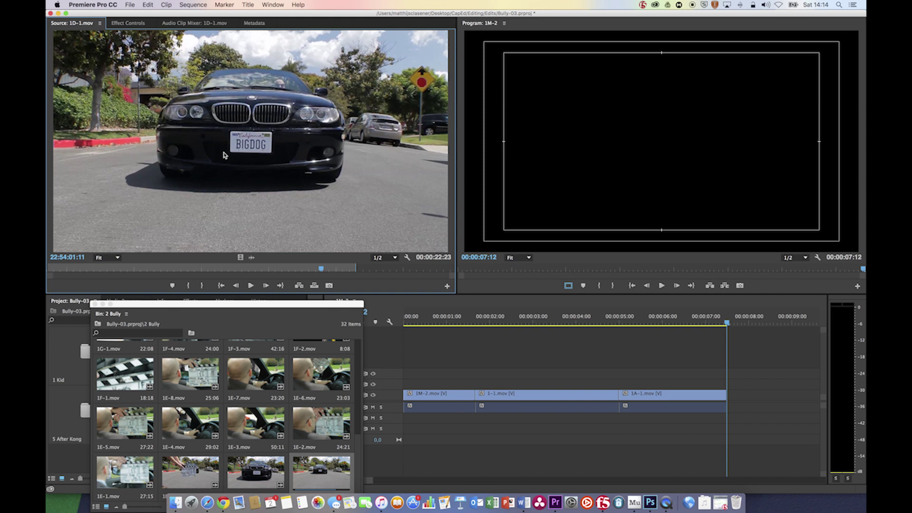
key("l")
key("k")
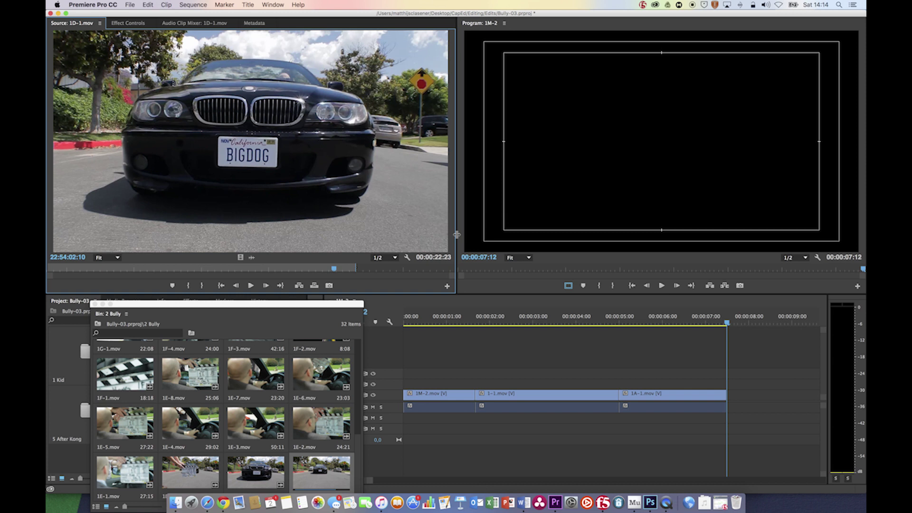
key("i")
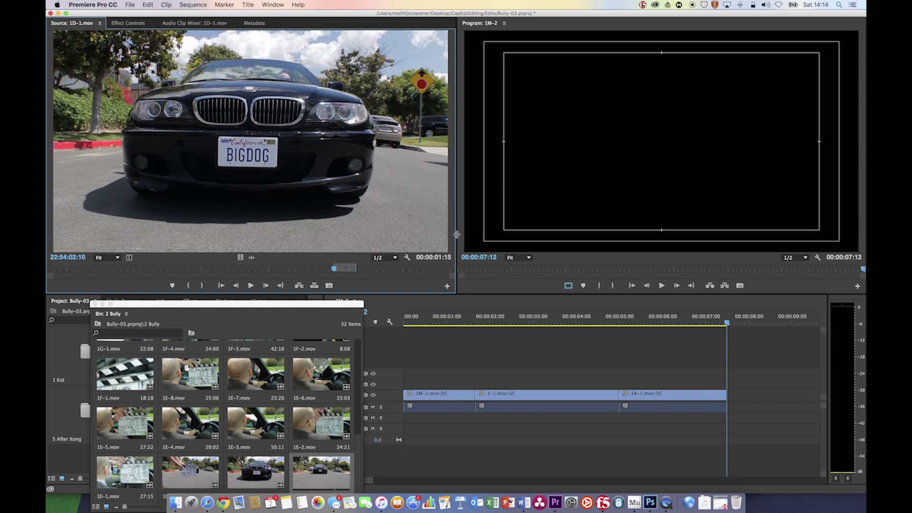
left_click(298, 286)
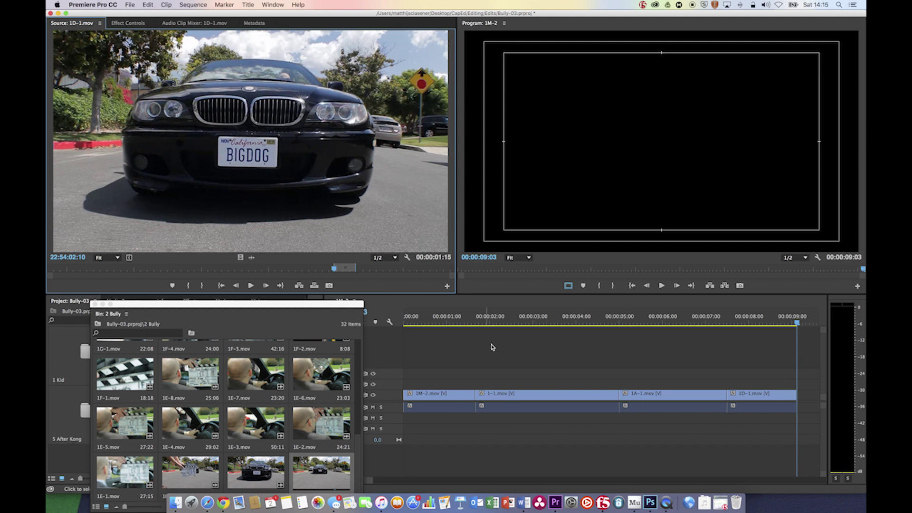
Overwrite part of the 1-1.mov clip in the sequence with the marked 1D-1.mov section, starting at 00:00:02:23.
left_click(520, 318)
mouse_move(521, 318)
left_mouse_down()
mouse_move(509, 318)
mouse_move(531, 319)
left_mouse_up()
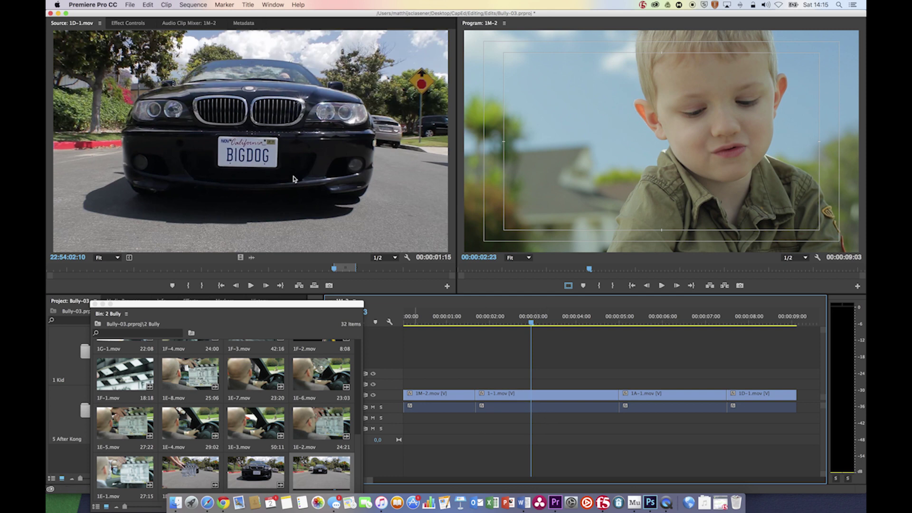
left_click(286, 153)
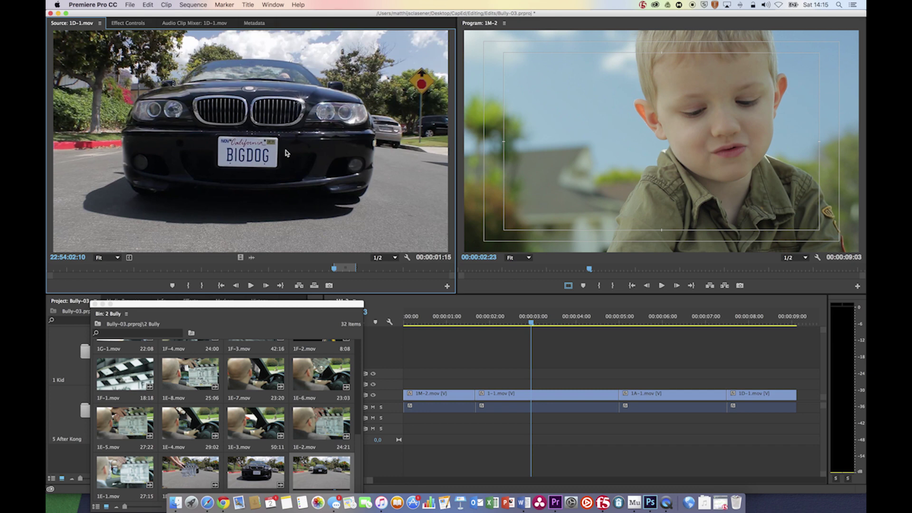
key("period")
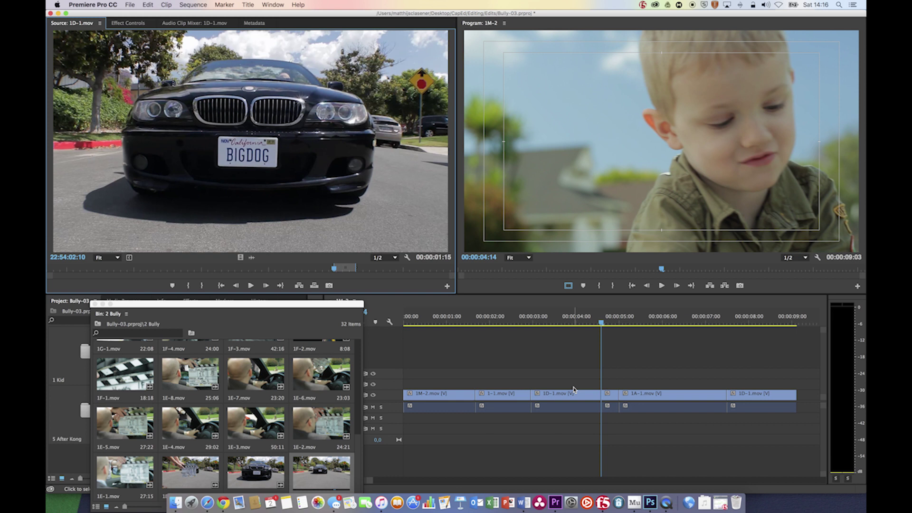
left_click(602, 326)
scroll(589, 325, "right", 1)
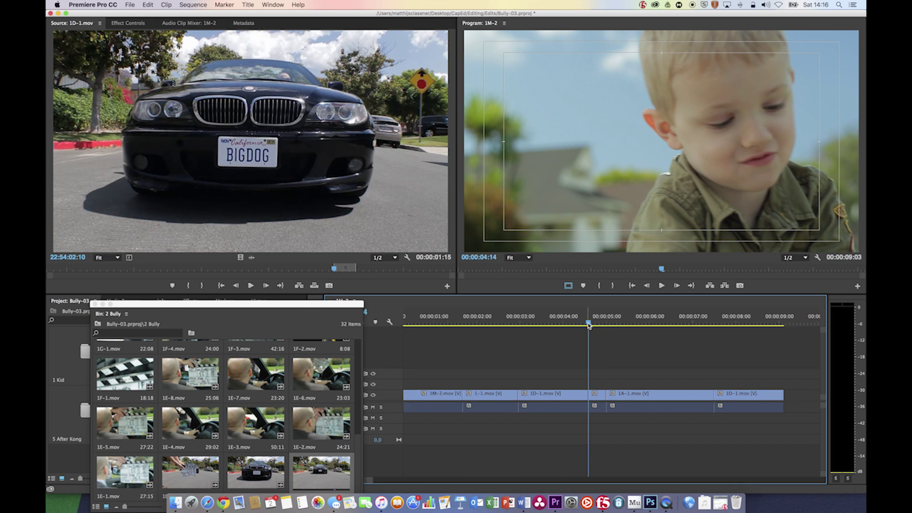
Undo the last overwrite edit in the sequence and place the playhead at the sequence's end, 00:00:09:03.
key("super+z")
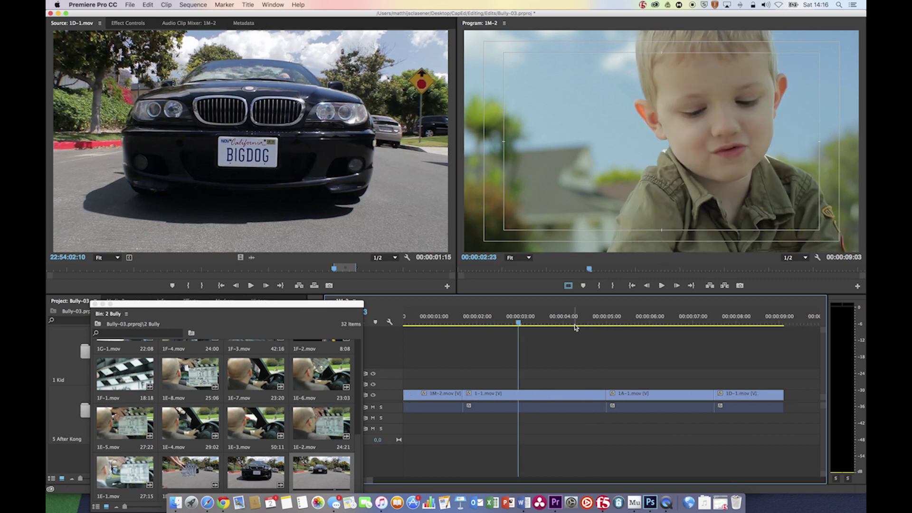
left_click_drag(519, 323, 750, 326)
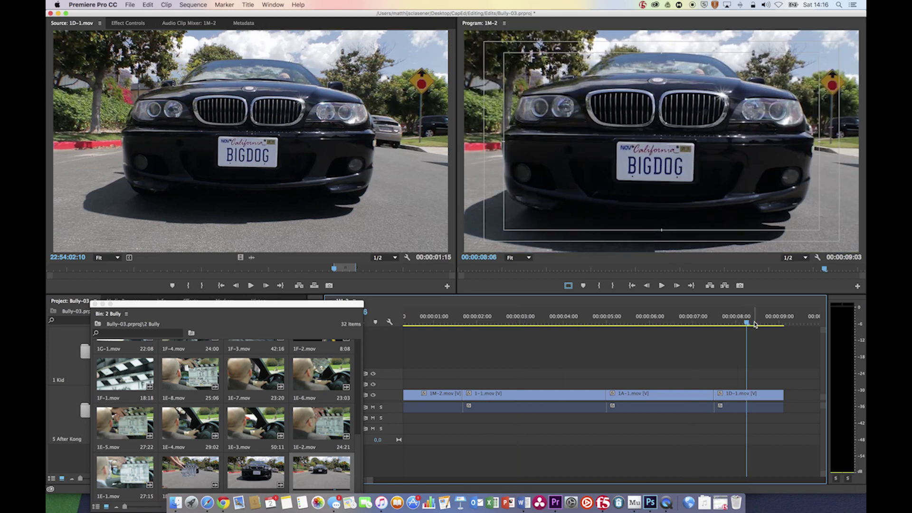
key("End")
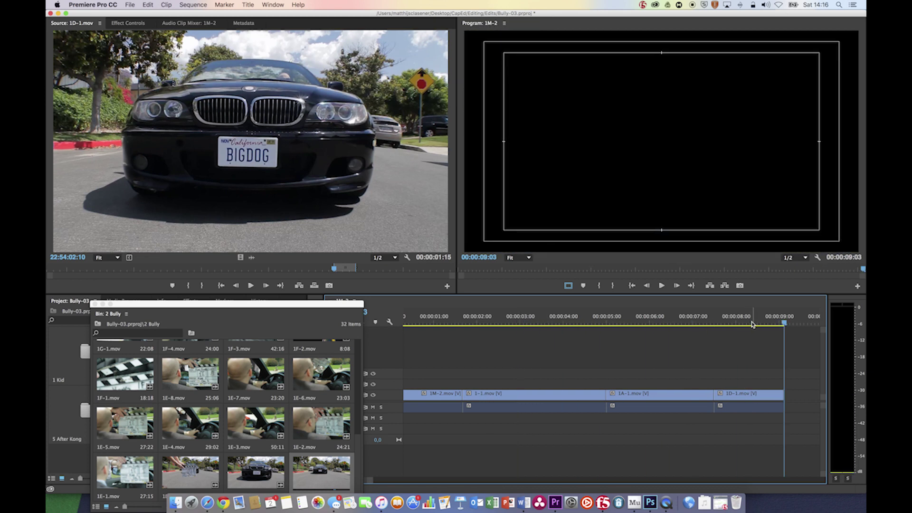
Load 1L-3.mov from the 2 Bully bin as the source clip and mark an out point at 01:09:59:18.
scroll(261, 351, "up", 5)
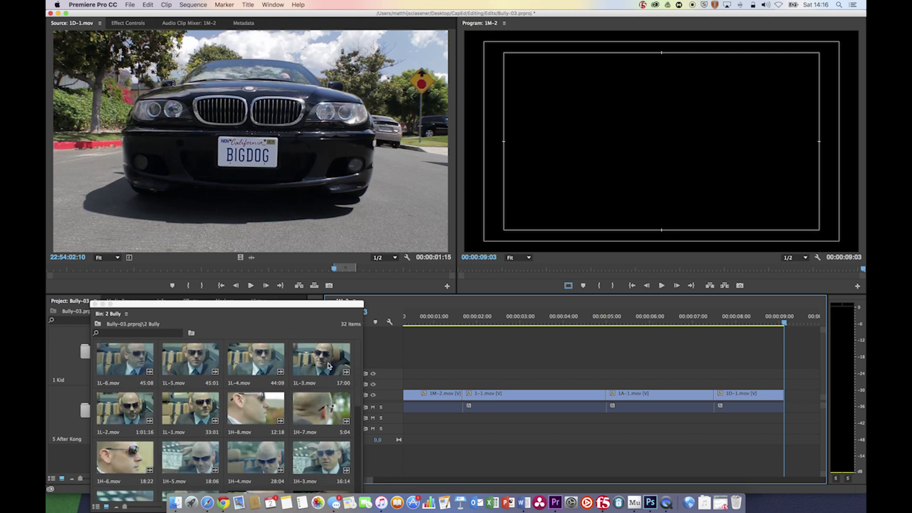
left_click(329, 366)
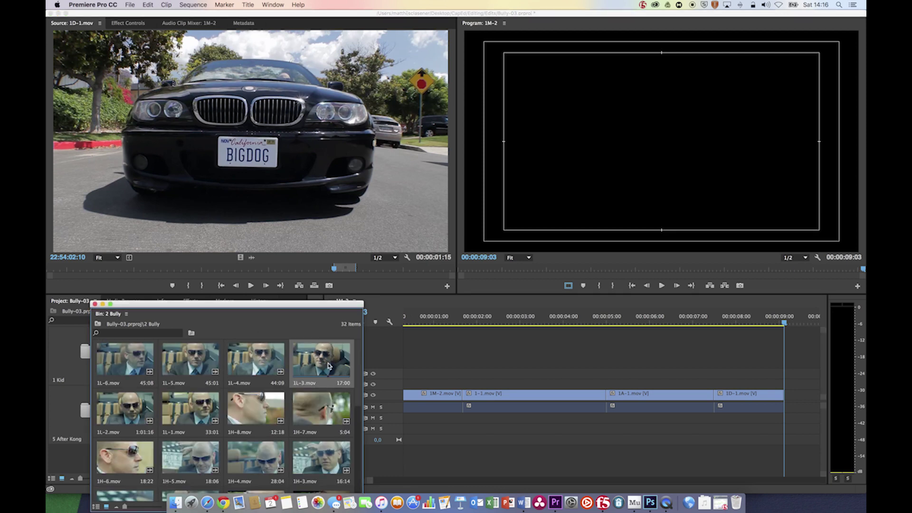
double_click(328, 366)
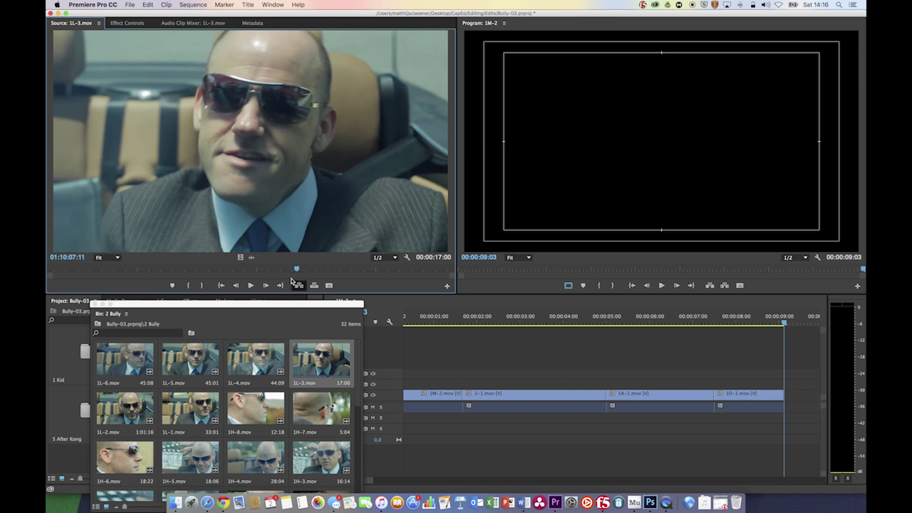
left_click_drag(296, 269, 108, 281)
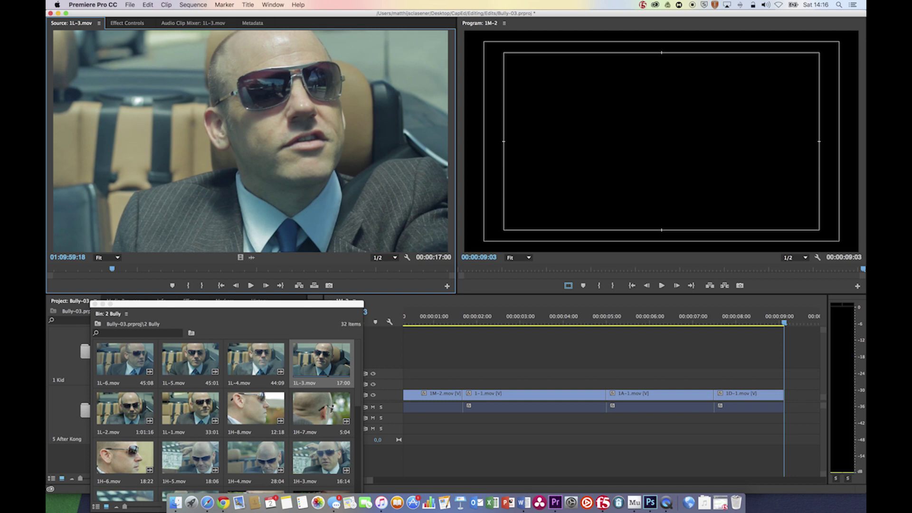
key("o")
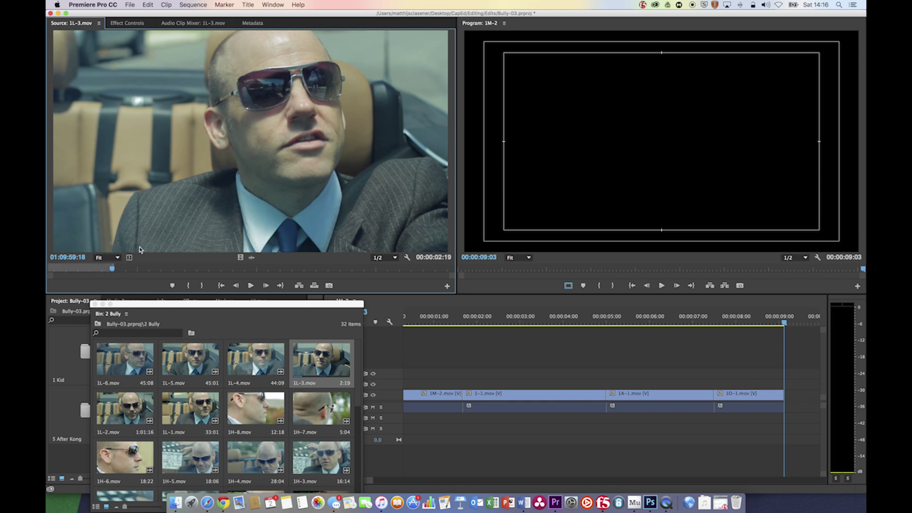
Mark an in point at 01:09:59:03 on 1L-3.mov and overwrite the marked section onto the end of the sequence.
left_click_drag(113, 268, 98, 270)
key("ctrl+shift+space")
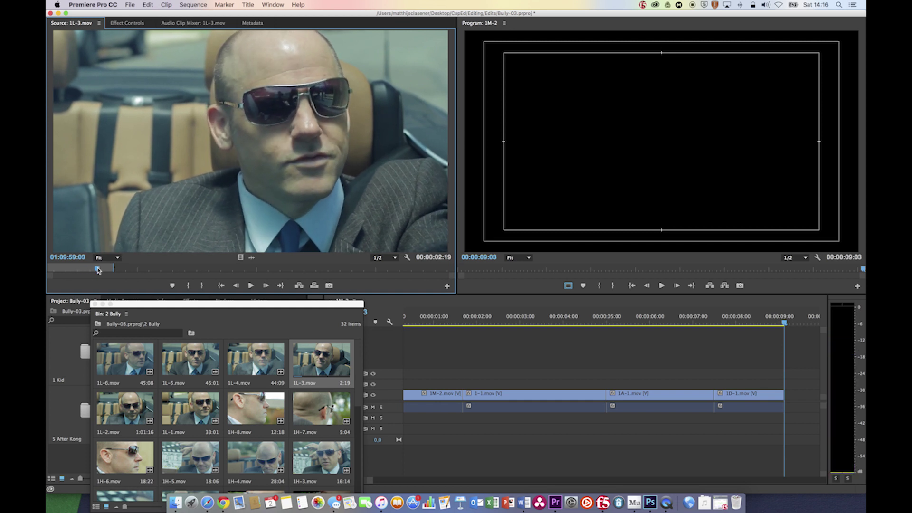
key("i")
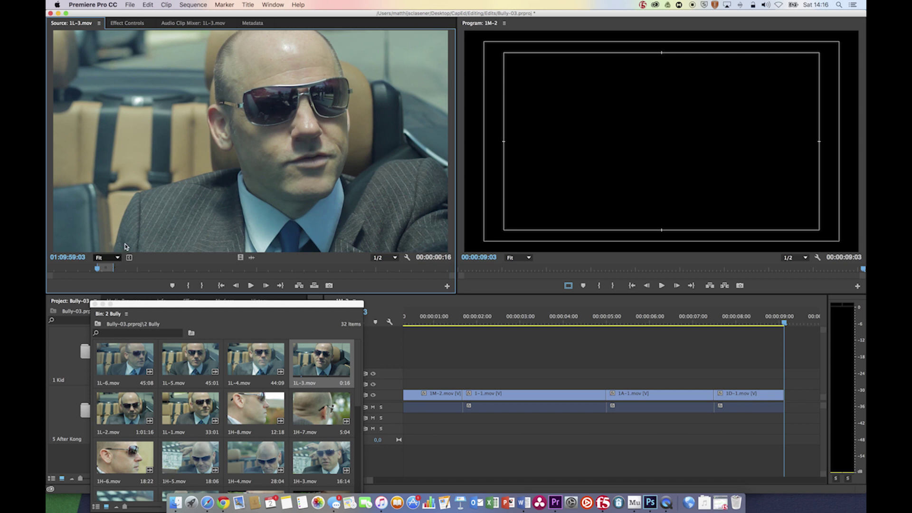
key("period")
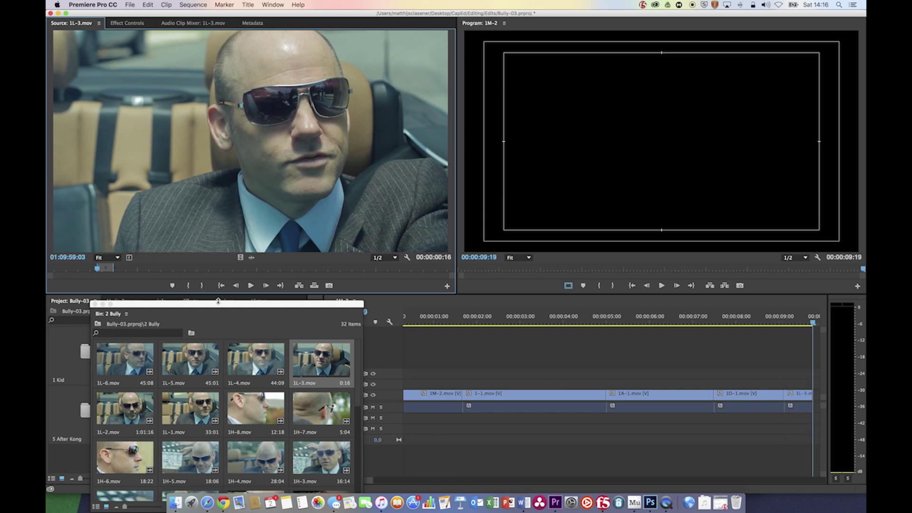
Play the 1M-2 sequence to review the assembled shots.
left_click(689, 317)
key("space")
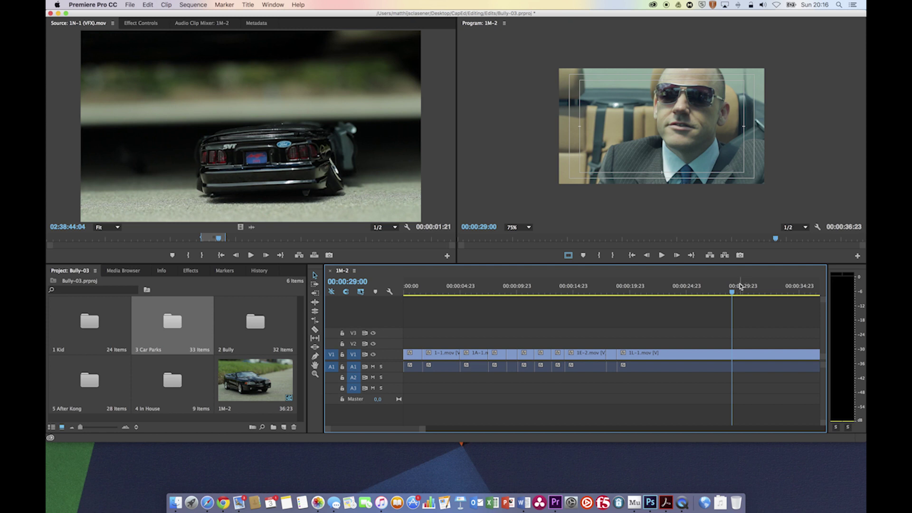
key("space")
Insert the marked section of 1N-1 (VFX).mov into the long 1L-1.mov clip in the sequence at 00:00:28:09.
mouse_move(734, 294)
left_mouse_down()
mouse_move(694, 297)
mouse_move(736, 296)
mouse_move(726, 296)
left_mouse_up()
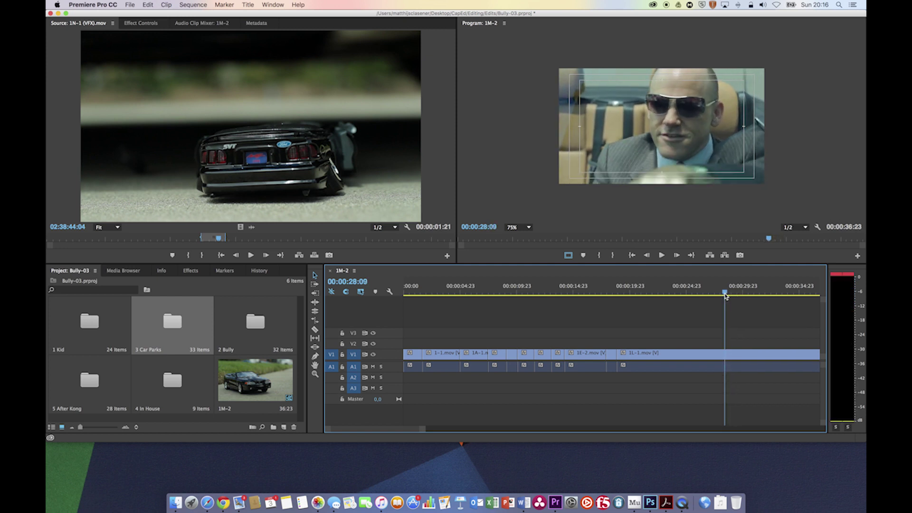
left_click_drag(221, 239, 198, 240)
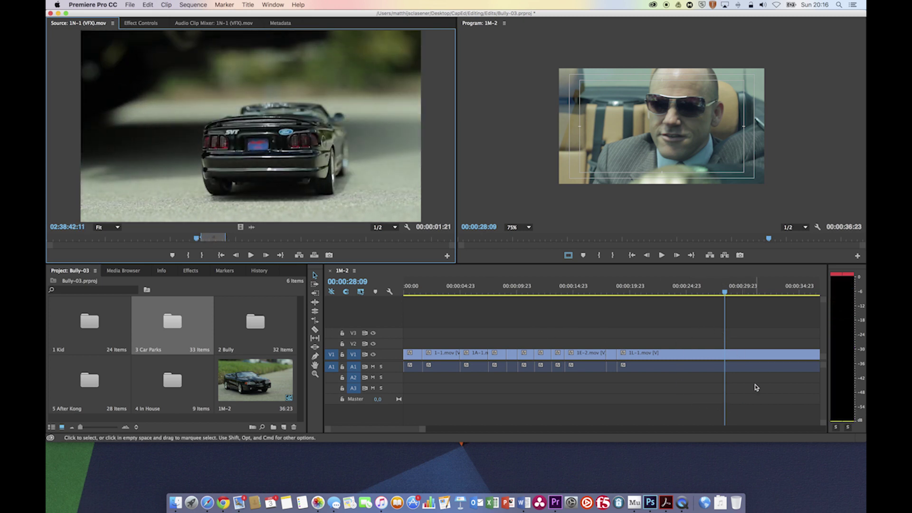
left_click(298, 256)
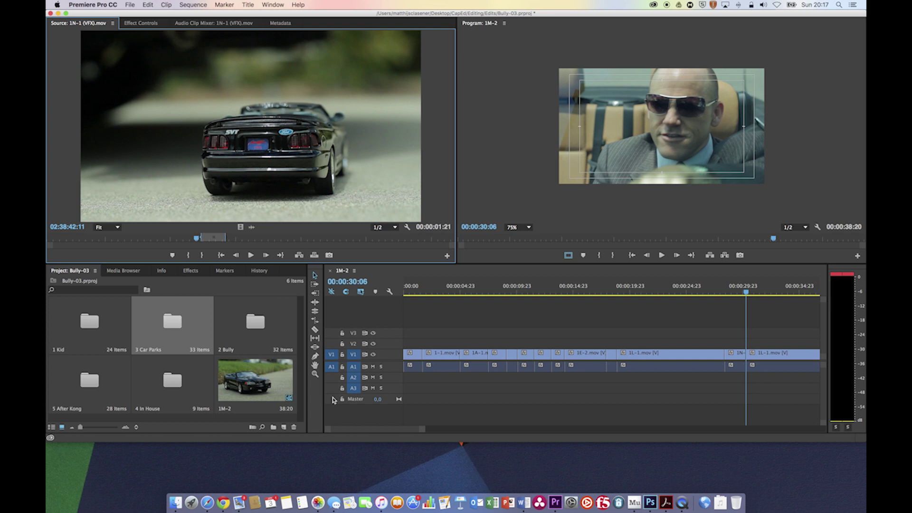
Select the 1L-1.mov remainder after the inserted car shot and place the playhead on it at 00:00:36:23.
scroll(366, 428, "right", 5)
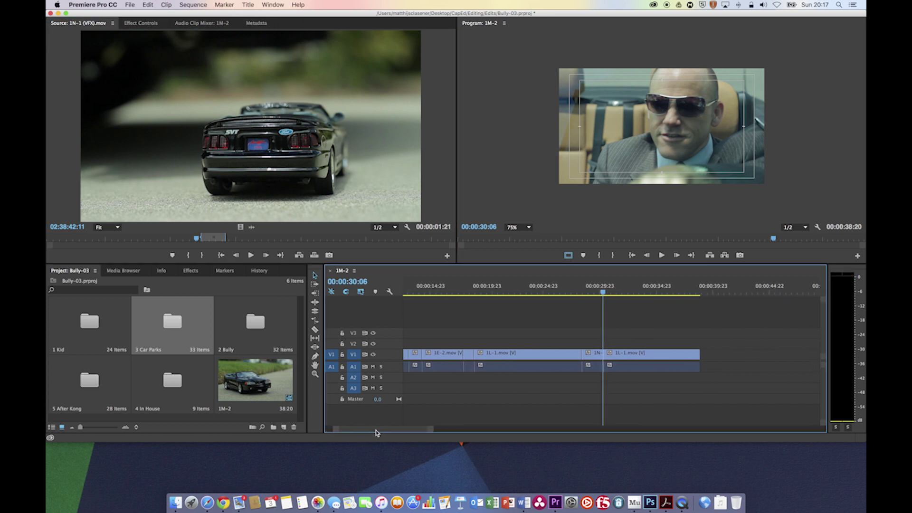
left_click(638, 365)
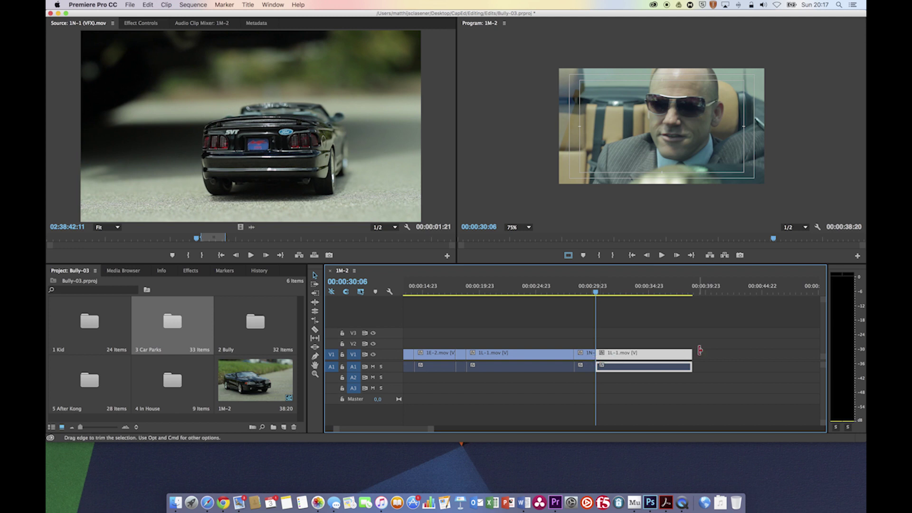
mouse_move(595, 289)
left_mouse_down()
mouse_move(576, 291)
mouse_move(597, 293)
mouse_move(585, 293)
left_mouse_up()
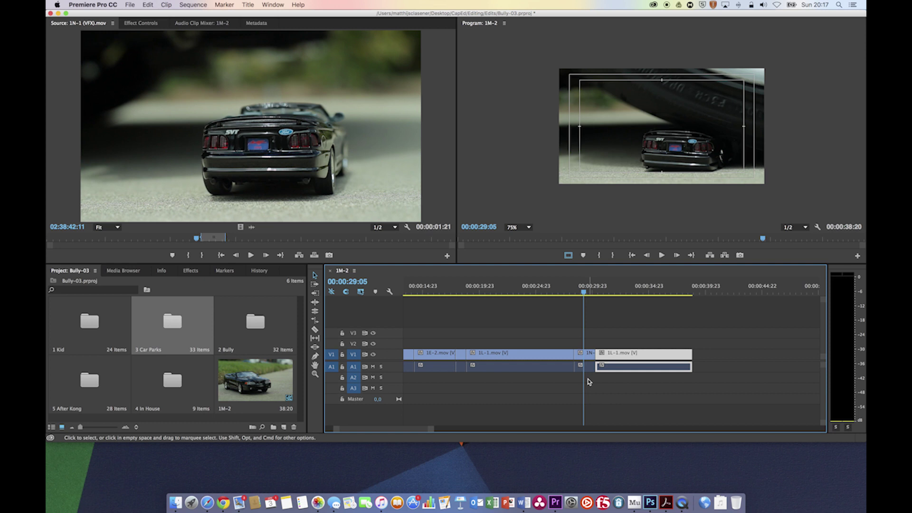
left_click_drag(584, 292, 672, 286)
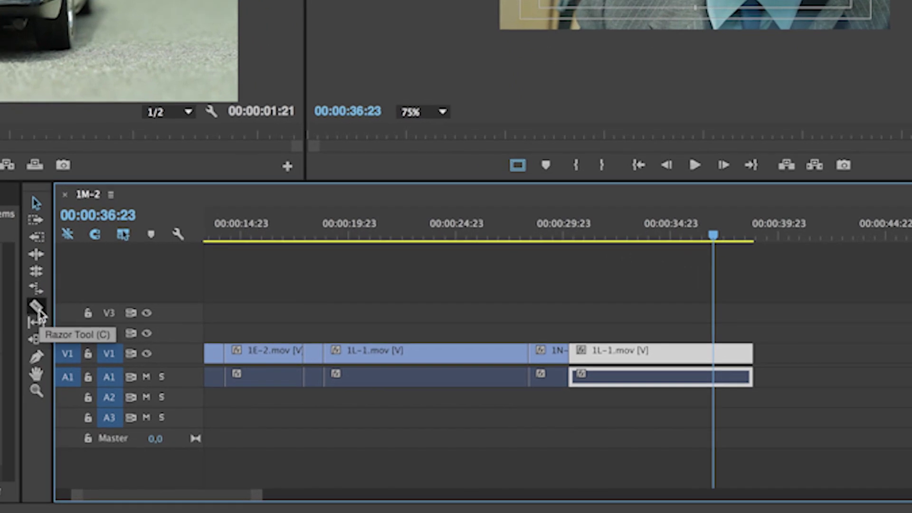
Try to shorten the last 1L-1.mov clip by cutting it at 00:00:36:23 with the Razor tool and deleting the section before the cut.
left_click(38, 311)
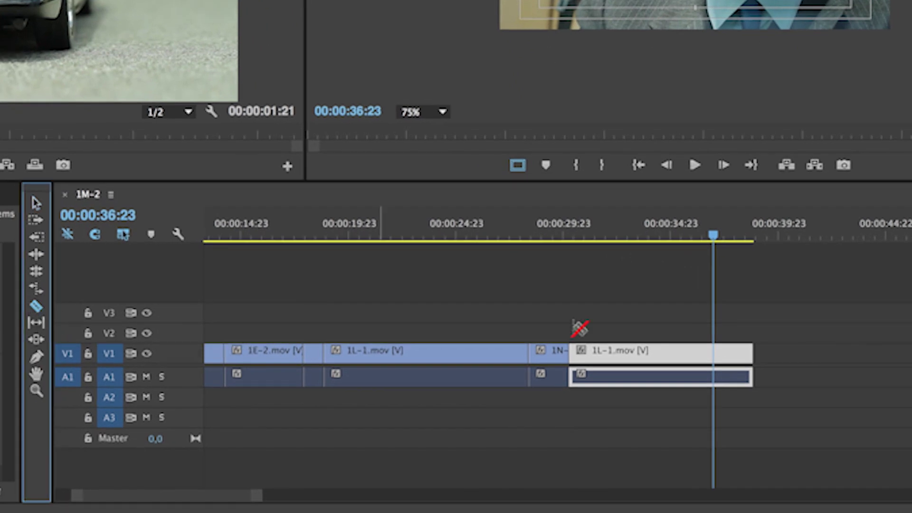
left_click(715, 354)
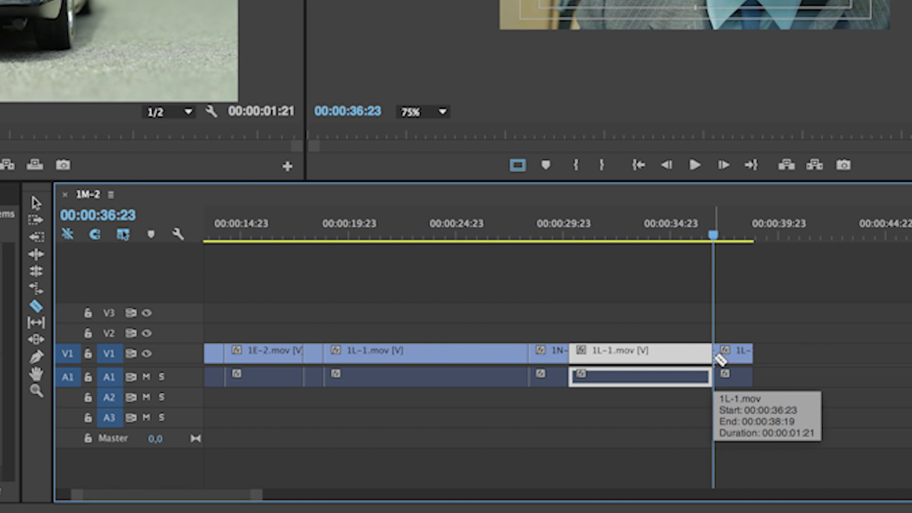
key("Delete")
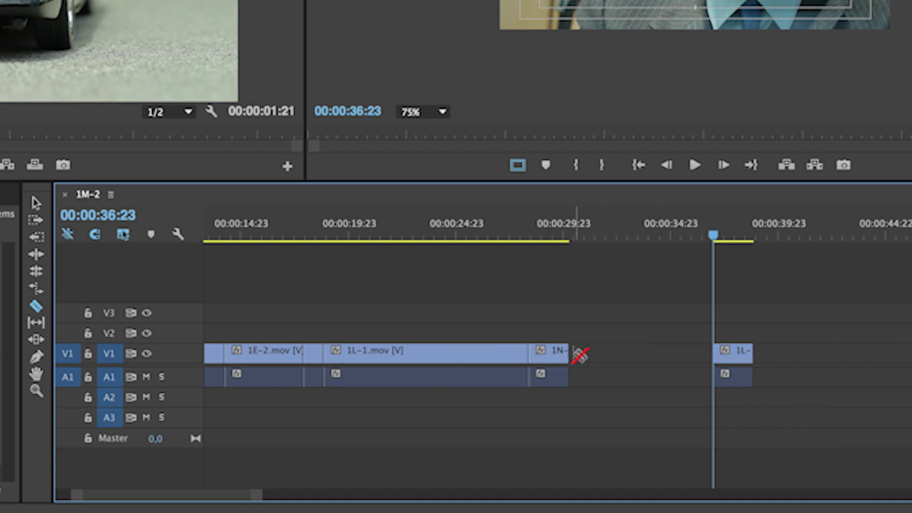
key("ctrl+z")
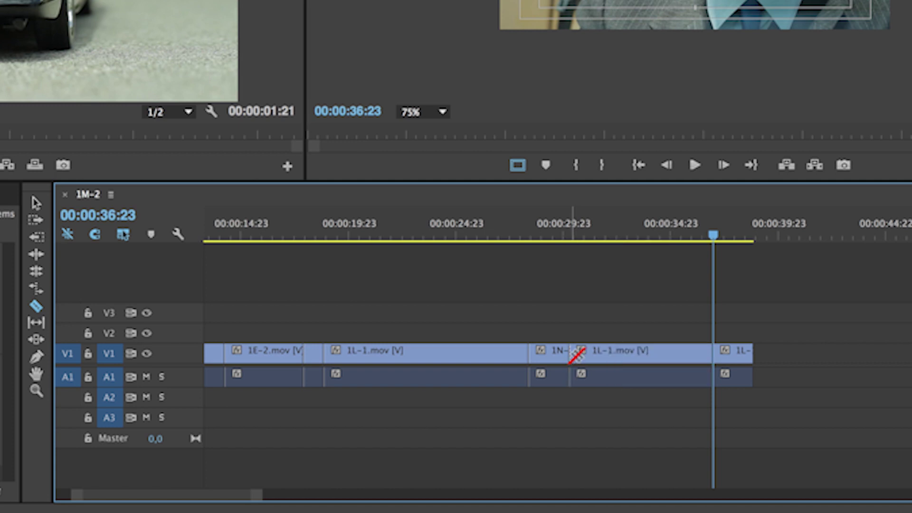
left_click(728, 355)
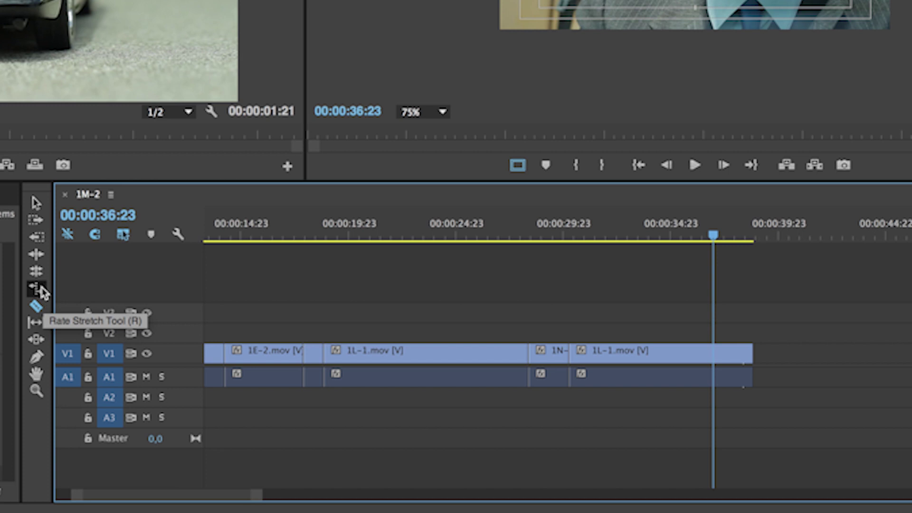
Trim the start of the last 1L-1.mov clip to 00:00:36:23 with the Ripple Edit tool, and check the trimmed clip at 00:00:31:05.
left_click(39, 258)
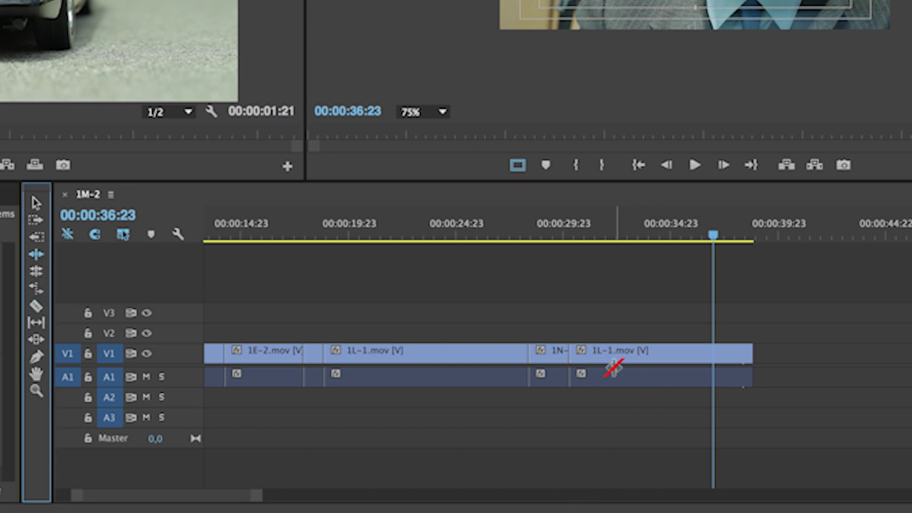
left_click(575, 354)
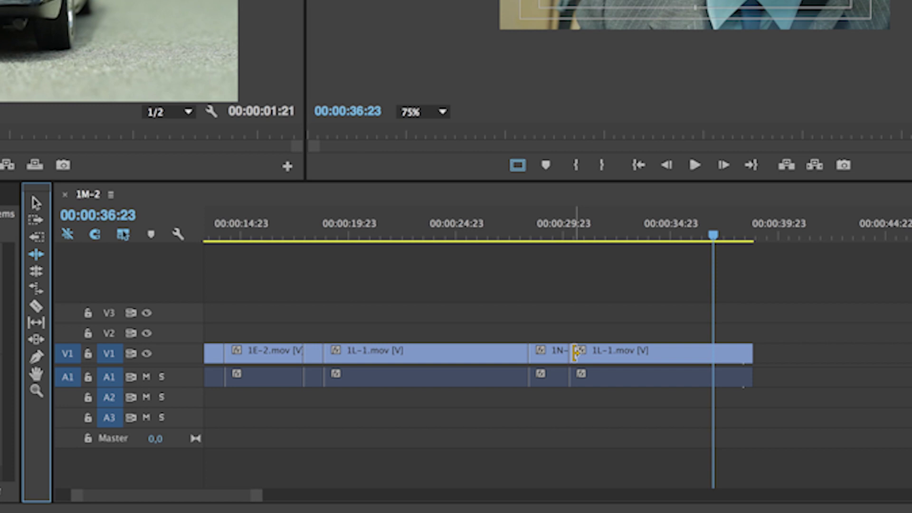
left_click_drag(574, 354, 713, 354)
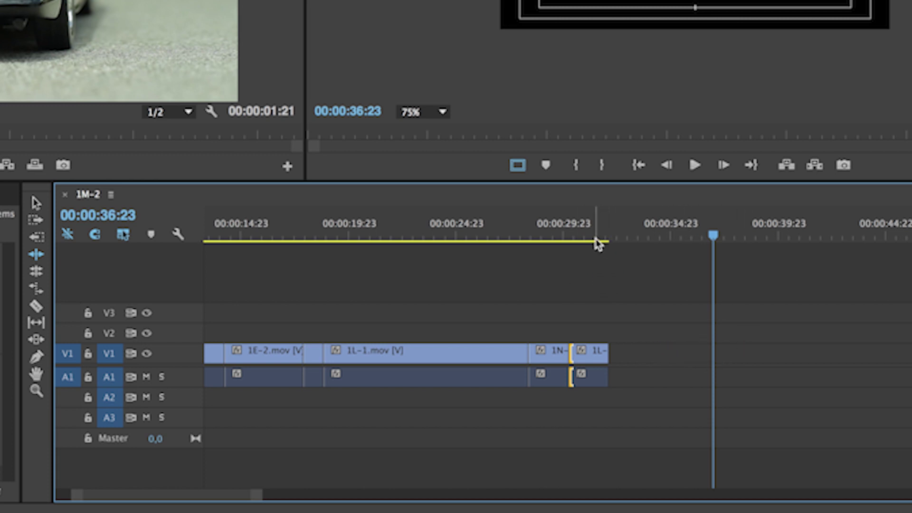
left_click(581, 233)
mouse_move(581, 234)
left_mouse_down()
mouse_move(540, 234)
mouse_move(590, 233)
left_mouse_up()
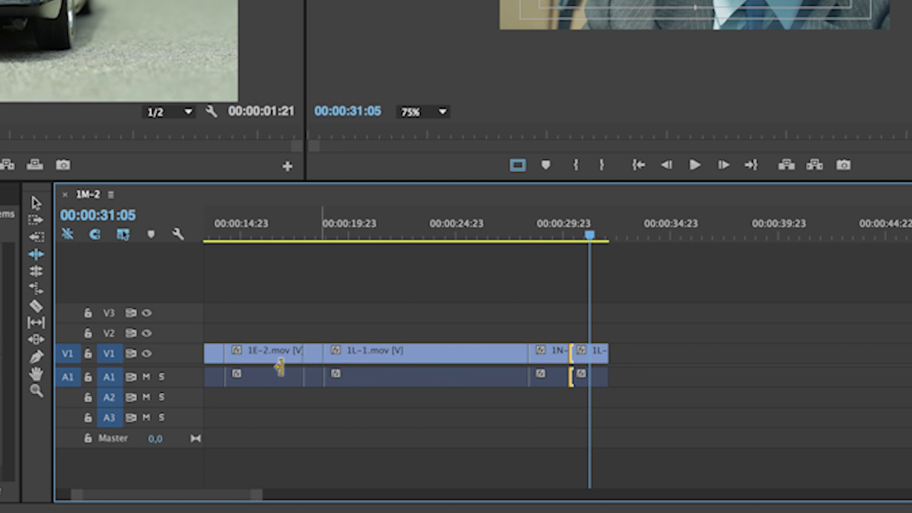
Try a ripple trim on the start of the 1E-2.mov clip in the sequence.
left_click(266, 358)
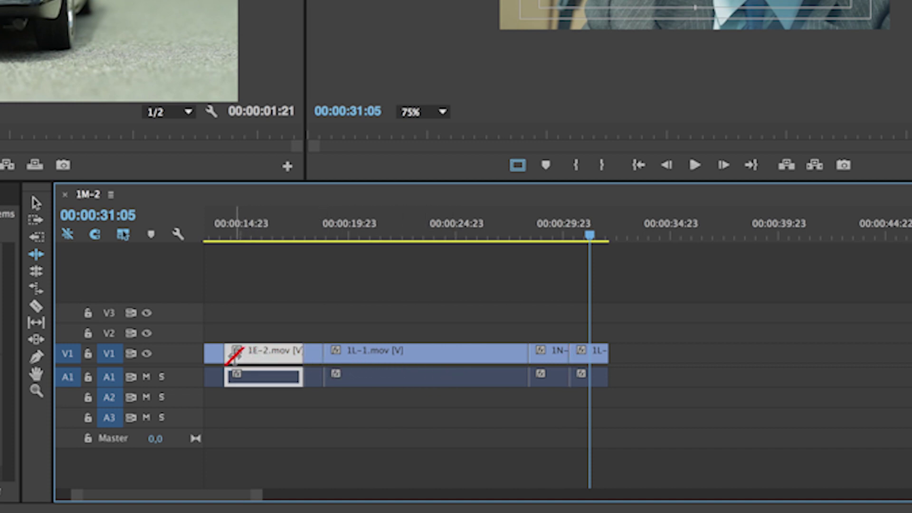
left_click(227, 354)
left_click_drag(232, 354, 267, 354)
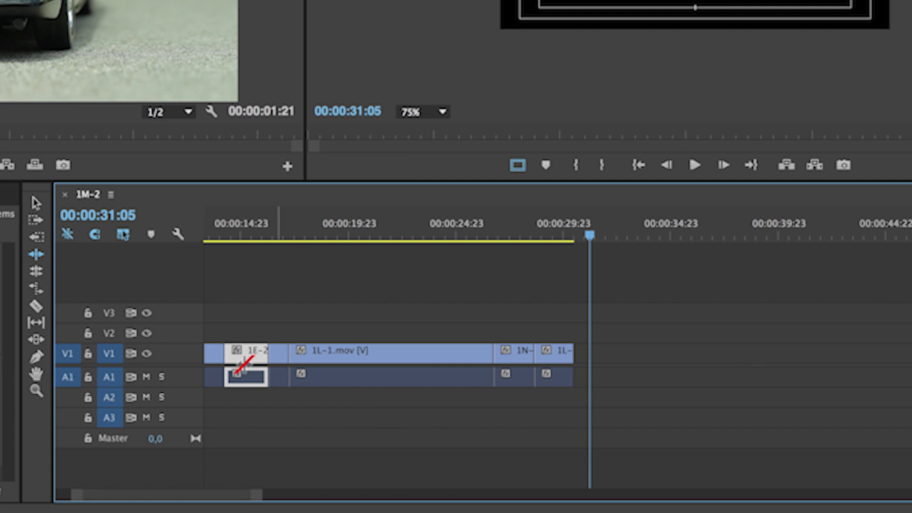
key("ctrl+z")
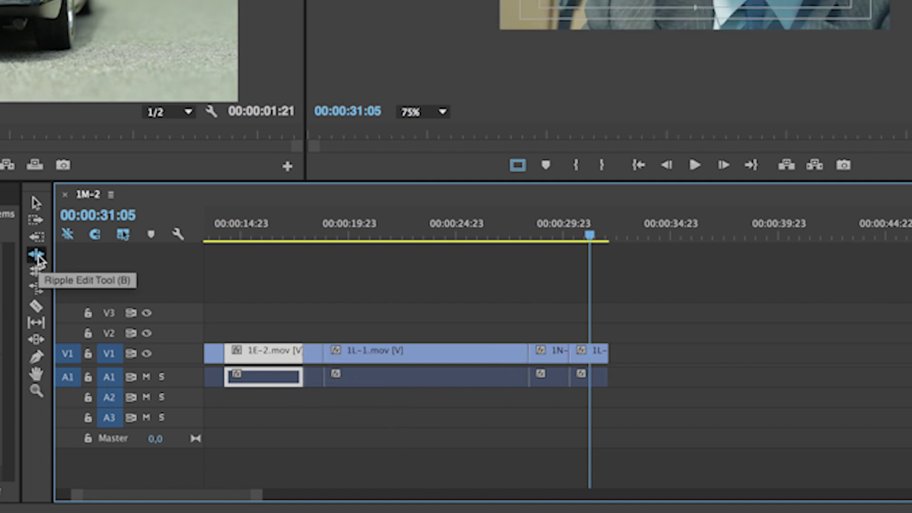
Try to shorten 1E-2.mov with the Selection tool, moving it and all following clips earlier to close the gap.
left_click(35, 204)
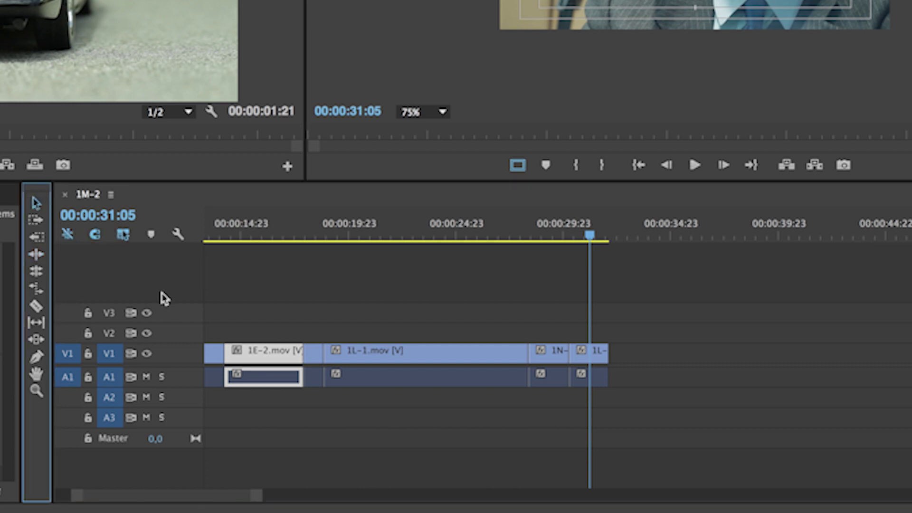
left_click_drag(227, 352, 618, 389)
left_click_drag(401, 354, 367, 353)
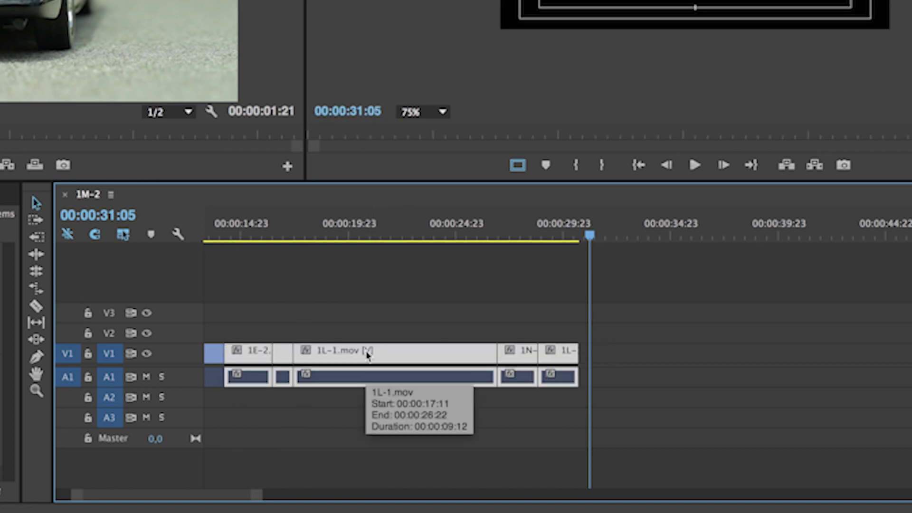
key("ctrl+z")
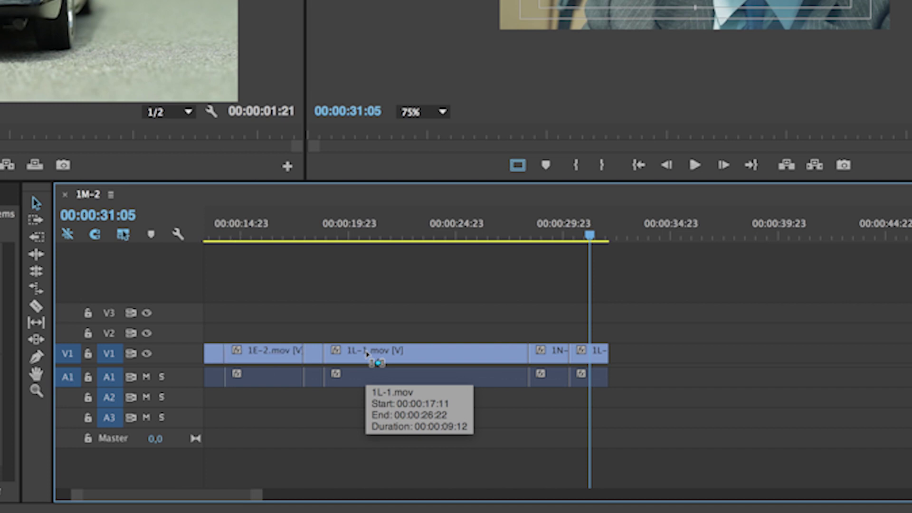
left_click(363, 380)
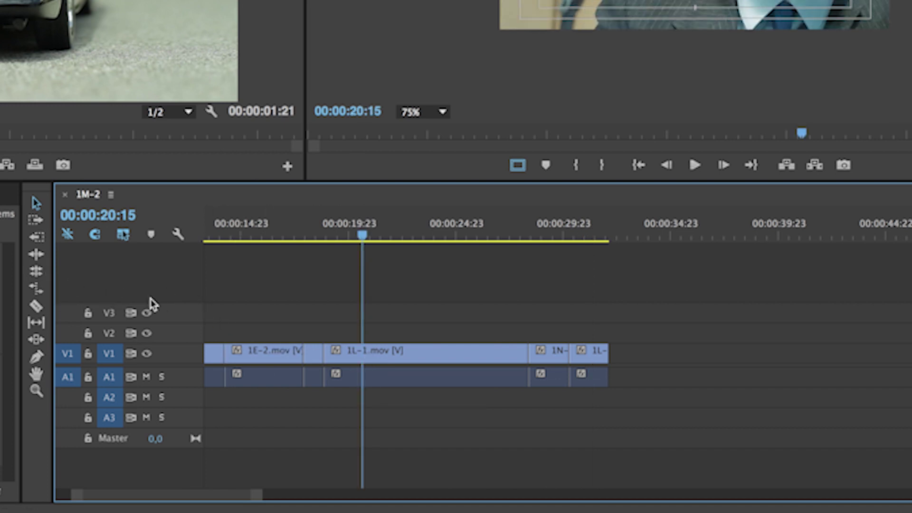
Try a rolling edit on the cut between 1L-3.mov and the following 1L-1.mov clip, moving the cut later in the sequence.
left_click(324, 355)
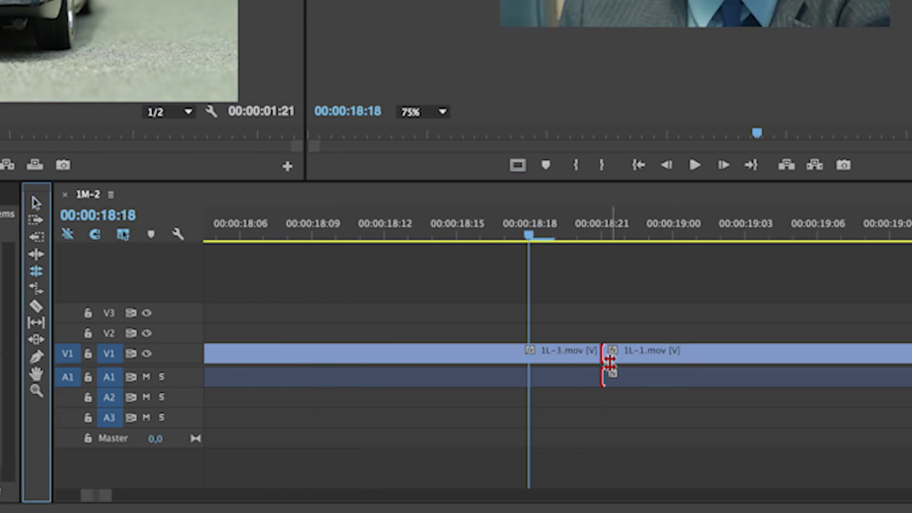
key("n")
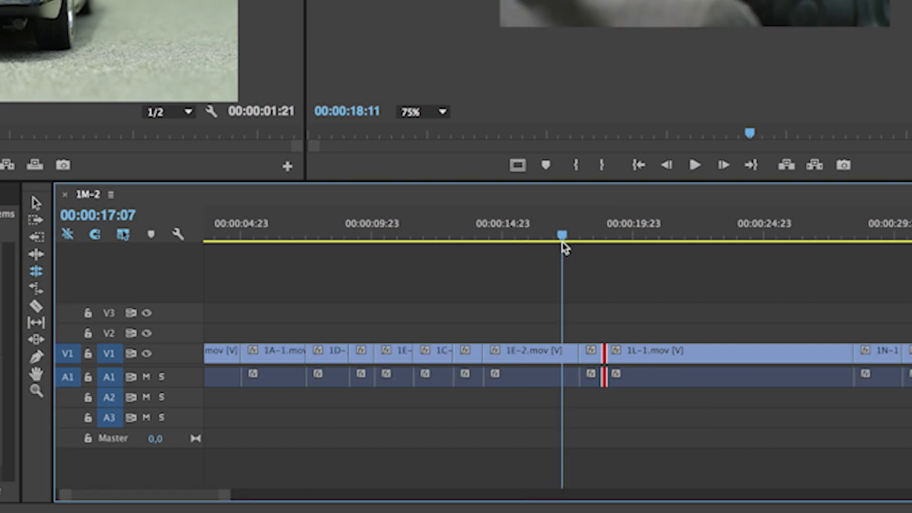
left_click_drag(563, 247, 561, 243)
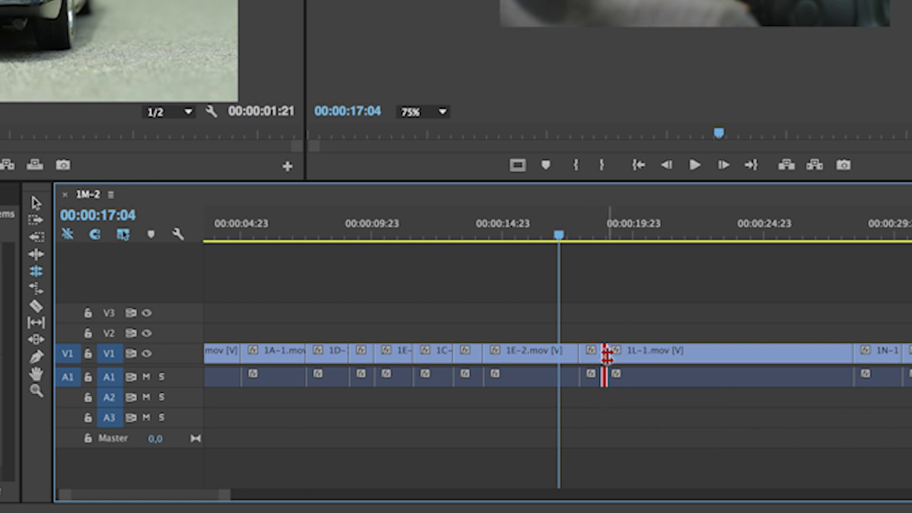
scroll(640, 356, "right", 1)
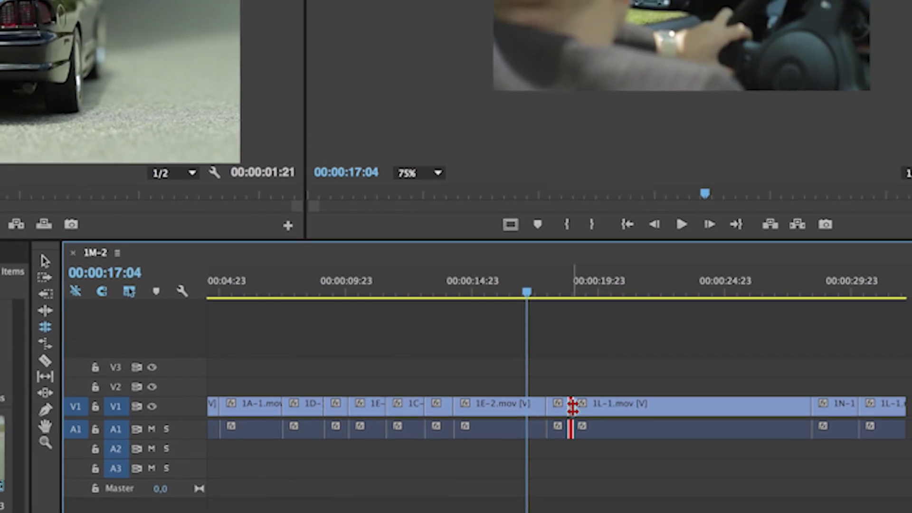
left_click_drag(580, 353, 597, 353)
left_click_drag(583, 425, 620, 425)
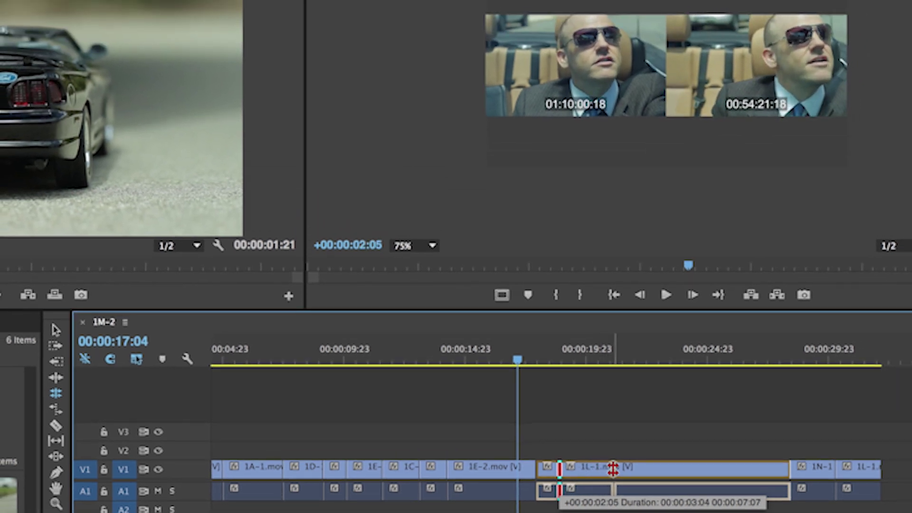
left_click_drag(613, 468, 585, 472)
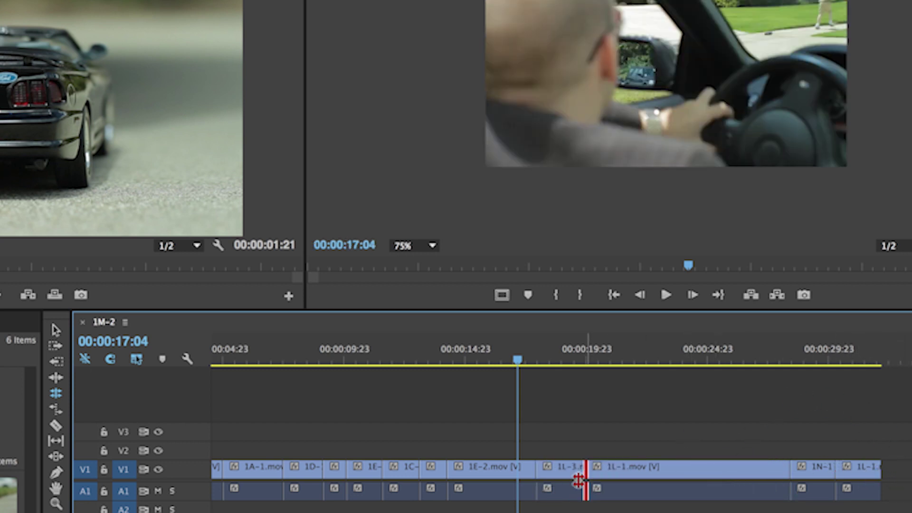
mouse_move(585, 474)
left_mouse_down()
mouse_move(566, 471)
mouse_move(588, 472)
left_mouse_up()
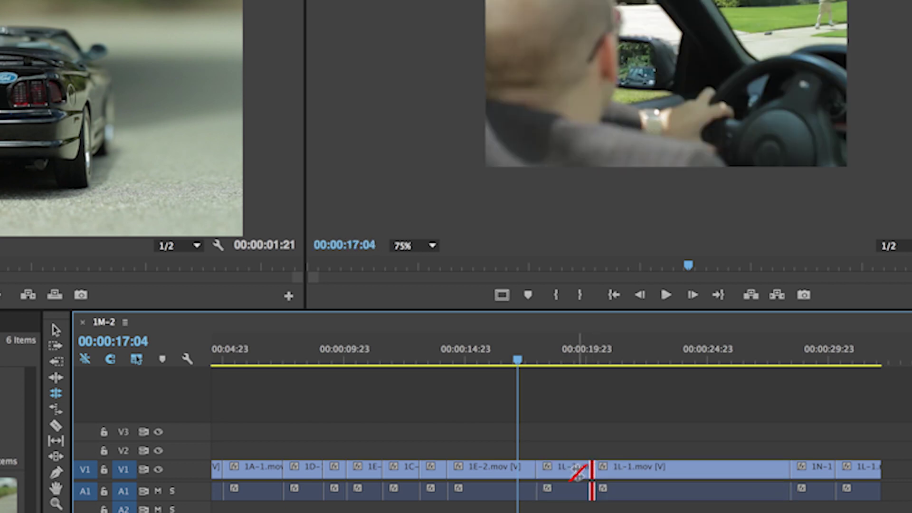
scroll(575, 472, "down", 1)
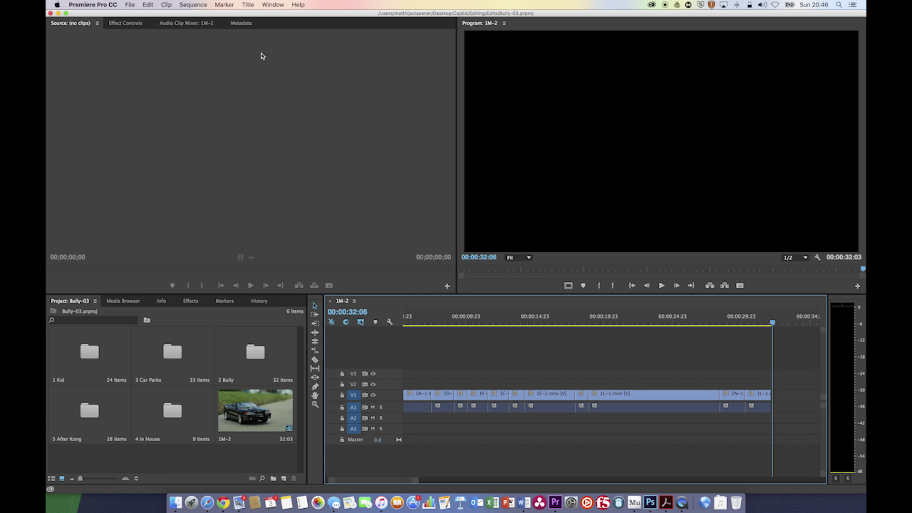
Create a new default still title named Kingkong, keeping the proposed video settings.
left_click(248, 5)
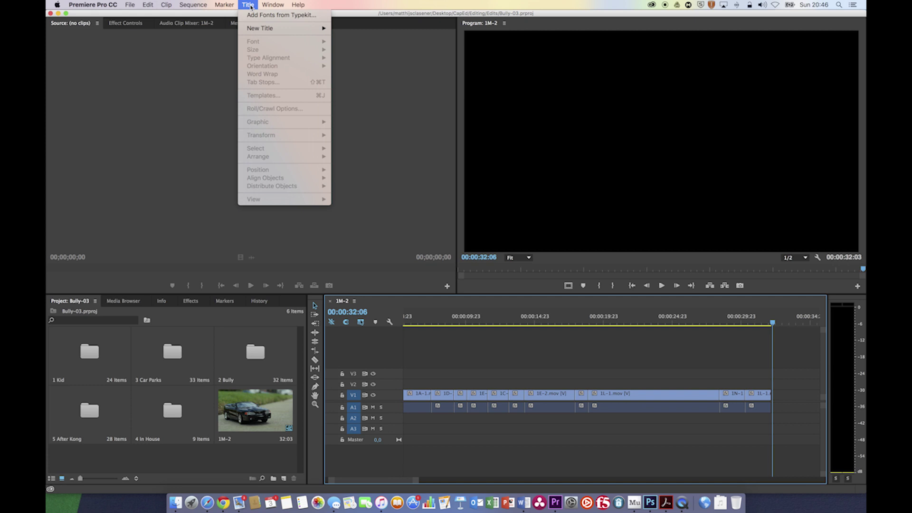
mouse_move(259, 30)
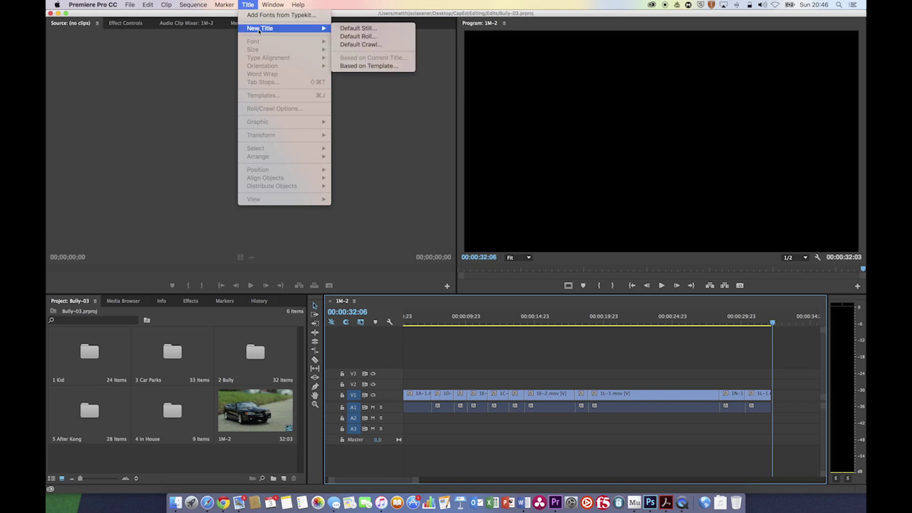
left_click(372, 29)
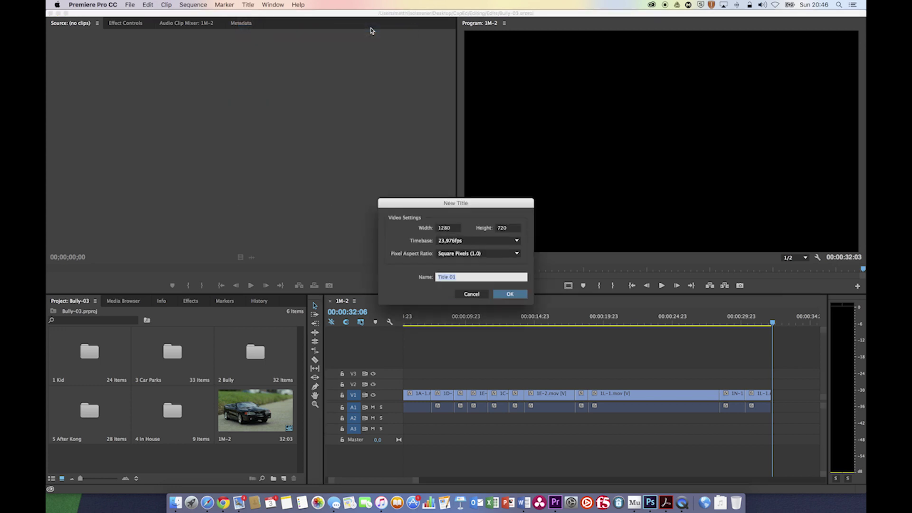
type("Kingkong")
key("Return")
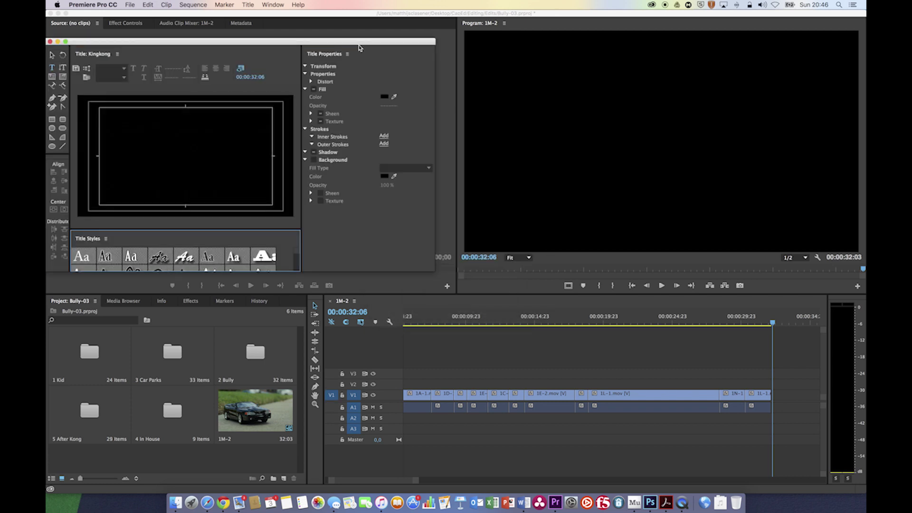
Enlarge and reposition the title window, and add the text KingKong near the middle of the title frame.
left_click_drag(436, 269, 610, 382)
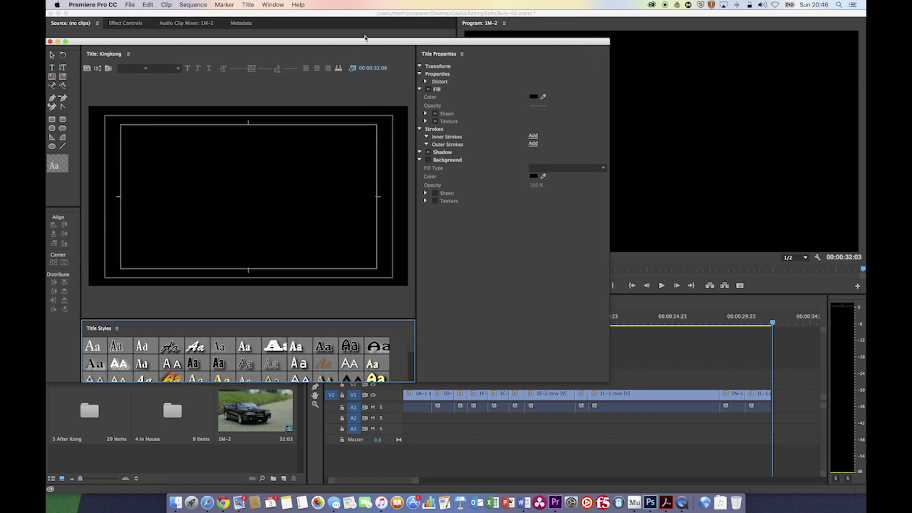
left_click_drag(369, 41, 475, 55)
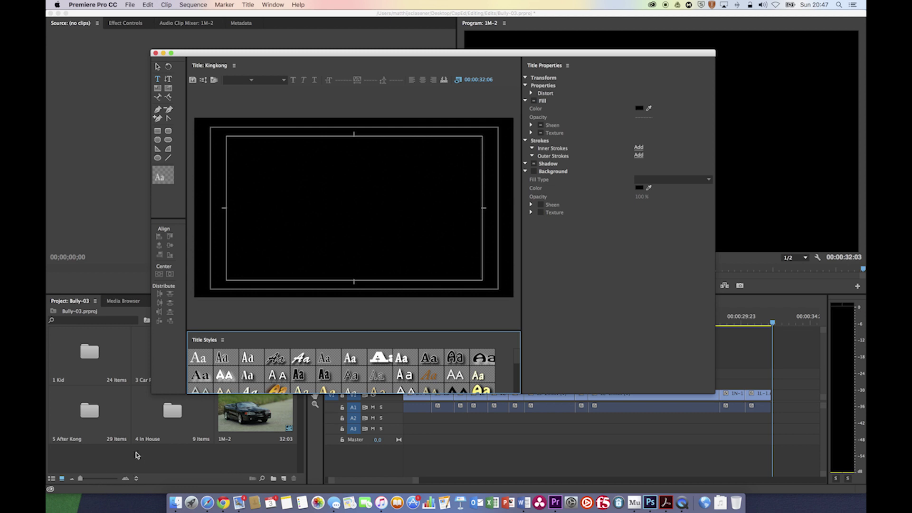
left_click(281, 215)
type("K")
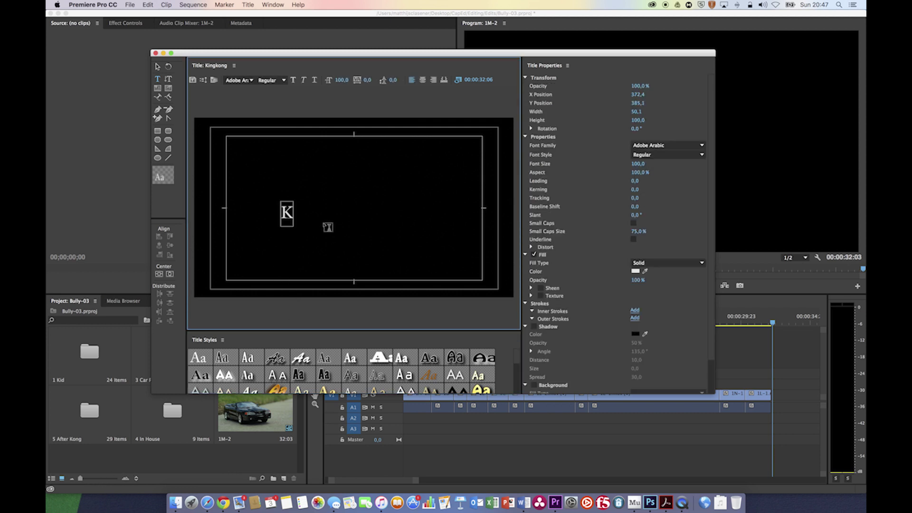
type("ingKong")
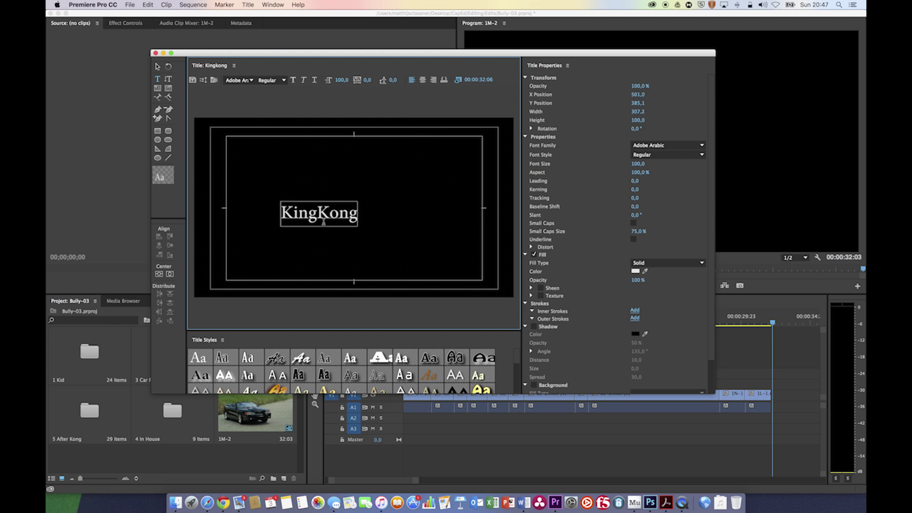
Select the KingKong text, enlarge the title styles area, try the slanted orange style and apply the upright yellow Hobo Std style.
double_click(323, 221)
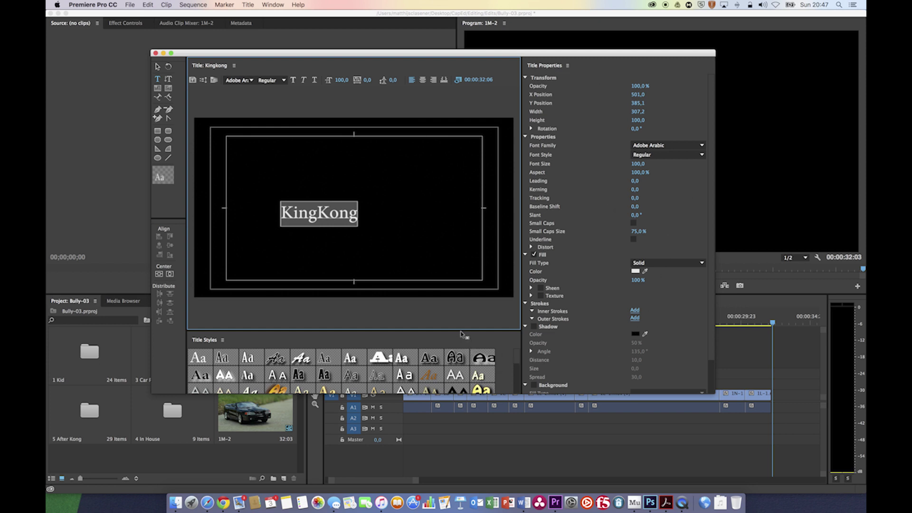
left_click_drag(461, 331, 462, 270)
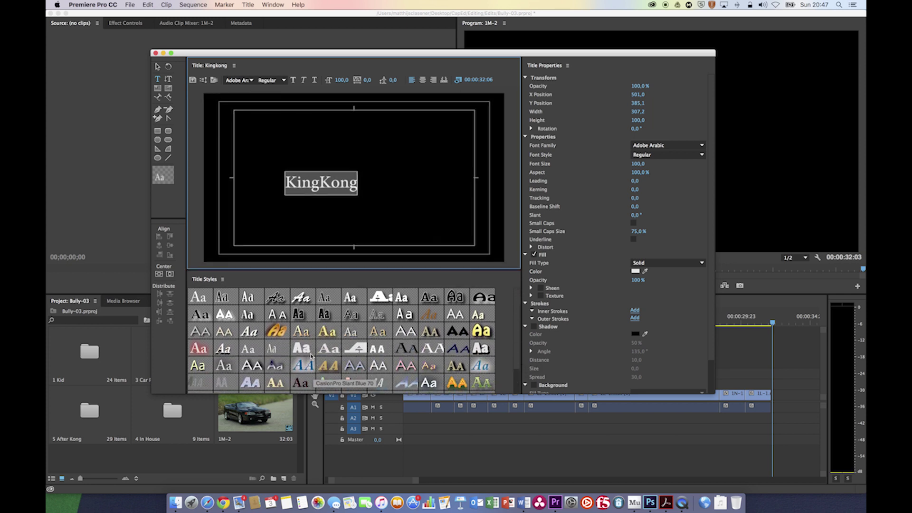
mouse_move(518, 313)
left_mouse_down()
mouse_move(530, 354)
mouse_move(528, 312)
left_mouse_up()
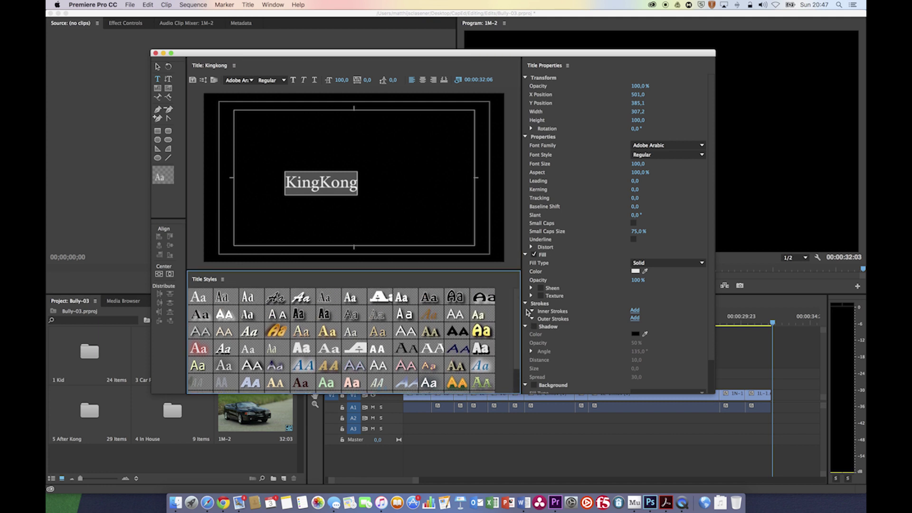
left_click(280, 335)
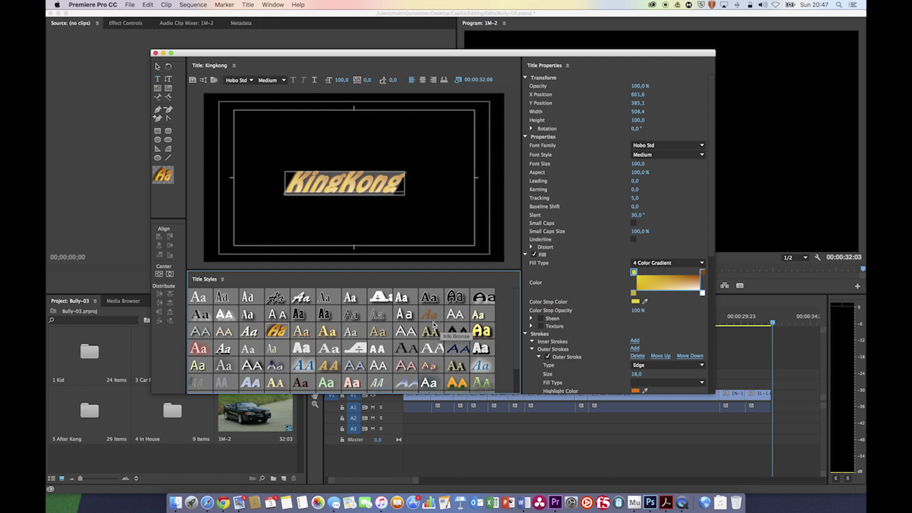
left_click(481, 330)
Change the text fill to a Linear Gradient with a grey first color stop and a dark 222118 second stop.
left_click(665, 263)
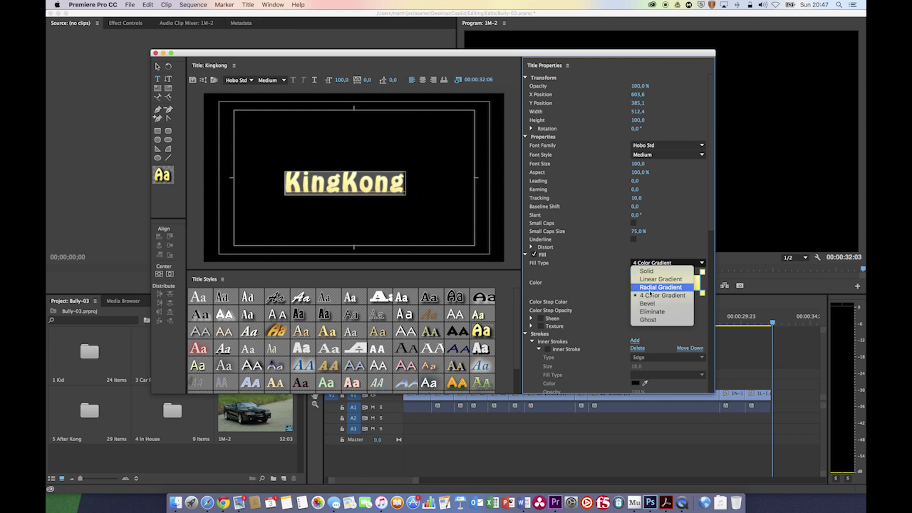
left_click(654, 279)
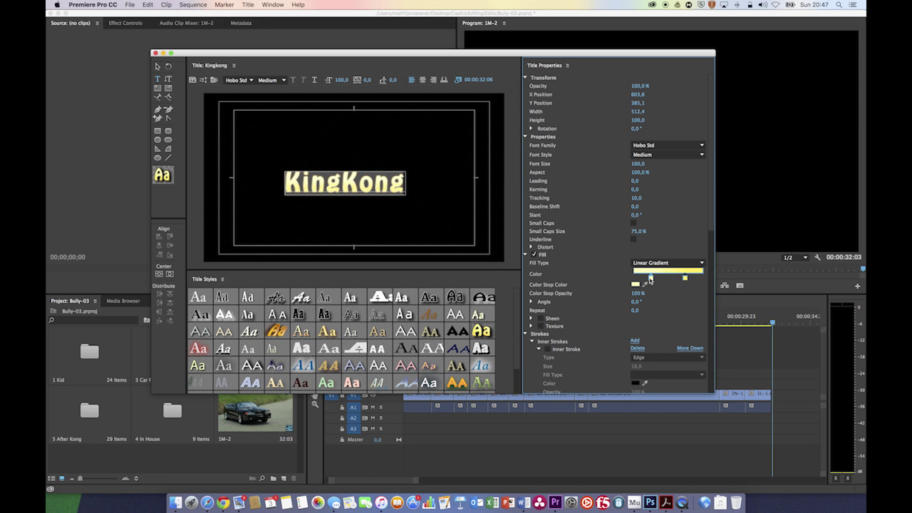
double_click(651, 277)
left_click_drag(403, 176, 358, 161)
left_click(548, 116)
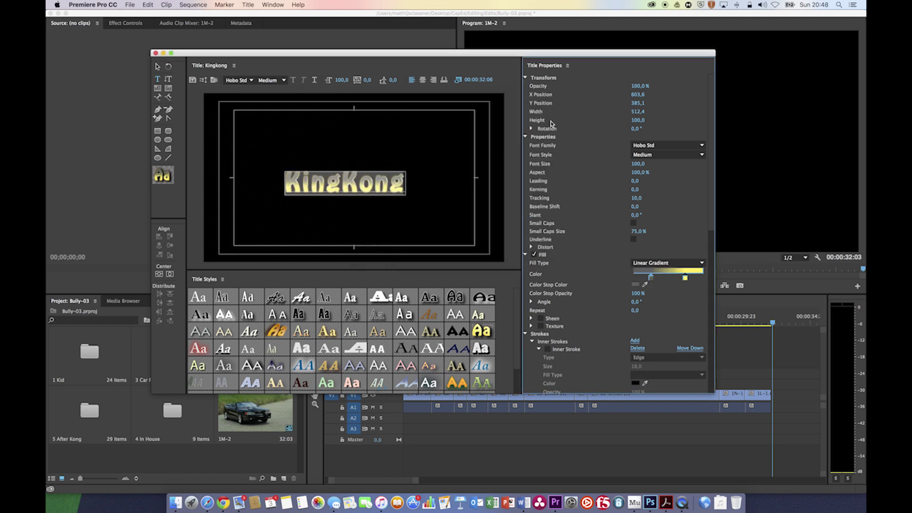
double_click(685, 280)
left_click_drag(413, 168, 379, 134)
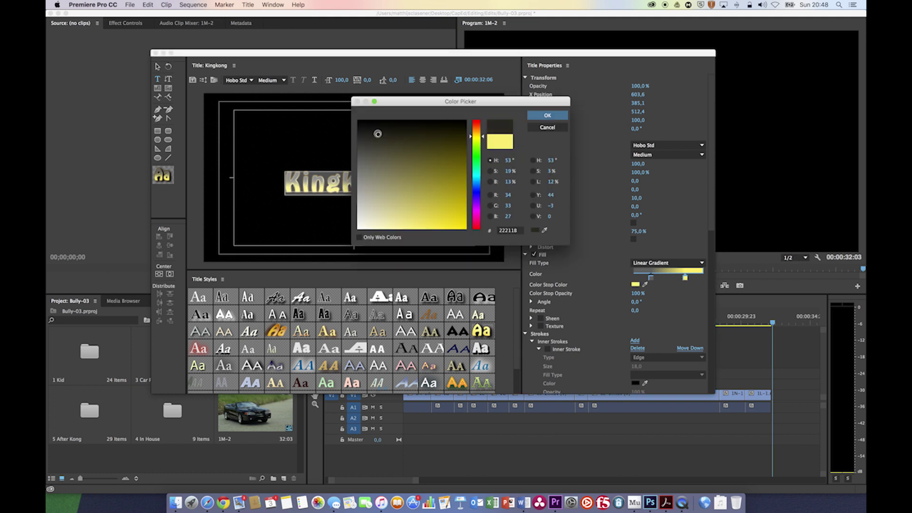
left_click(547, 116)
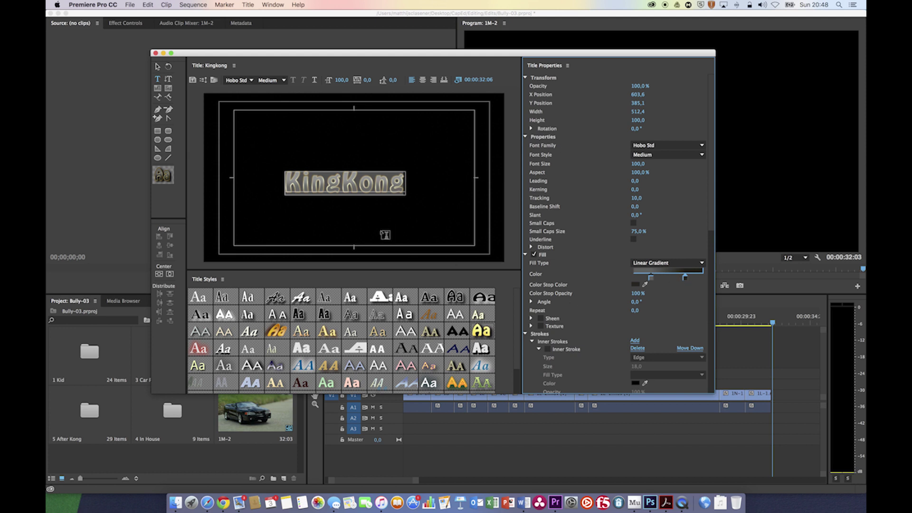
Review the stroke properties, set the KingKong text's font family to Impact, and close the title window.
scroll(609, 315, "down", 3)
scroll(609, 314, "down", 10)
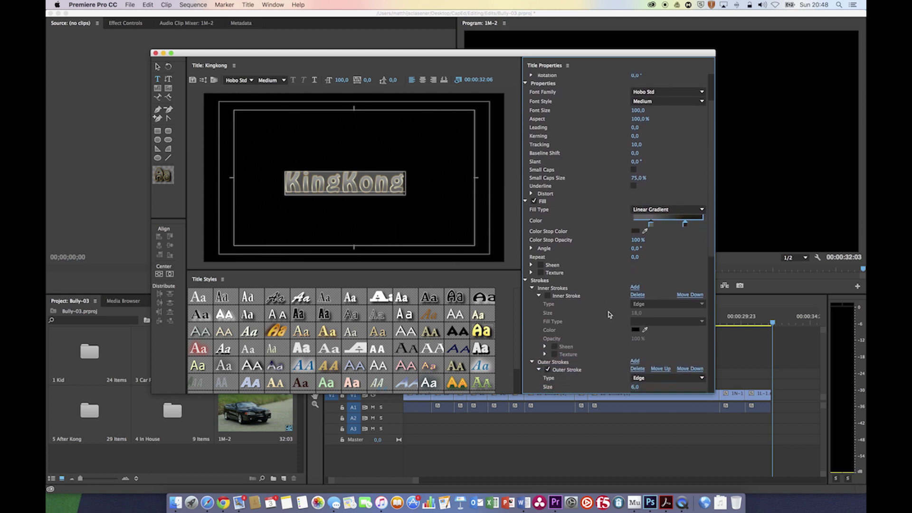
scroll(610, 315, "down", 5)
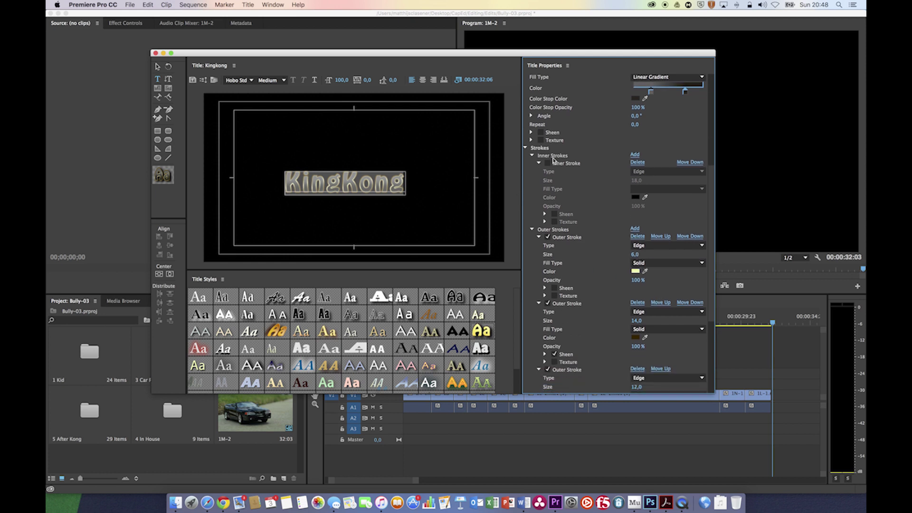
scroll(628, 158, "up", 15)
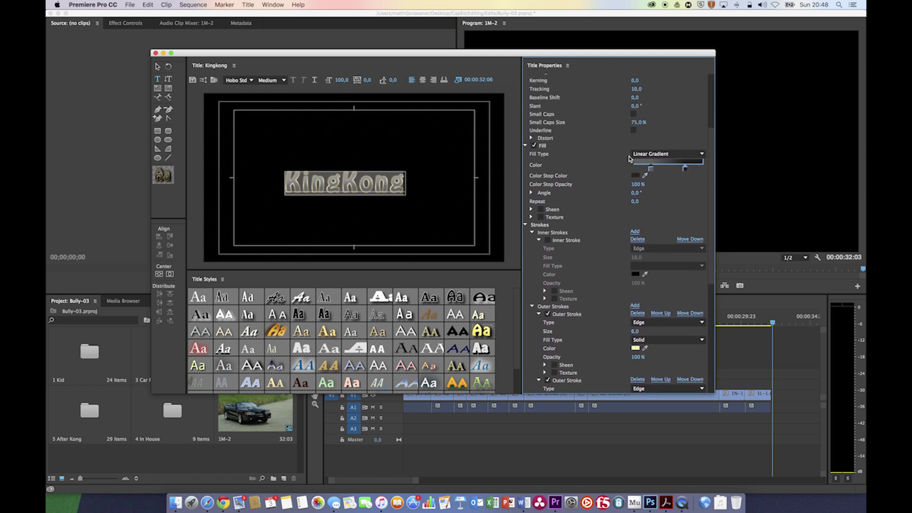
left_click(667, 144)
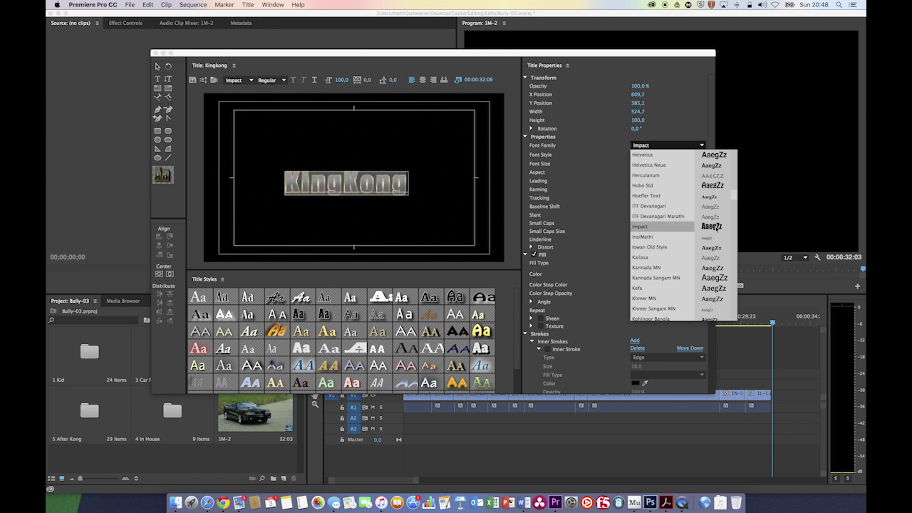
left_click(182, 56)
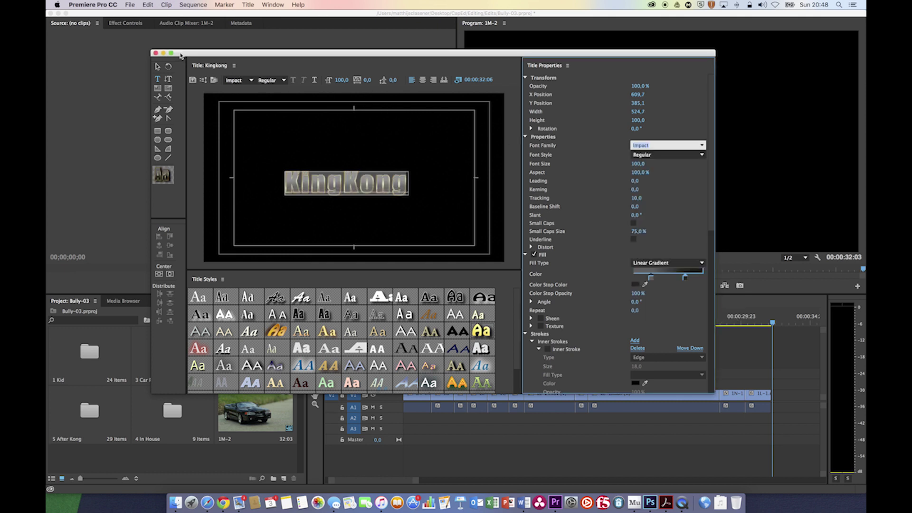
left_click(156, 54)
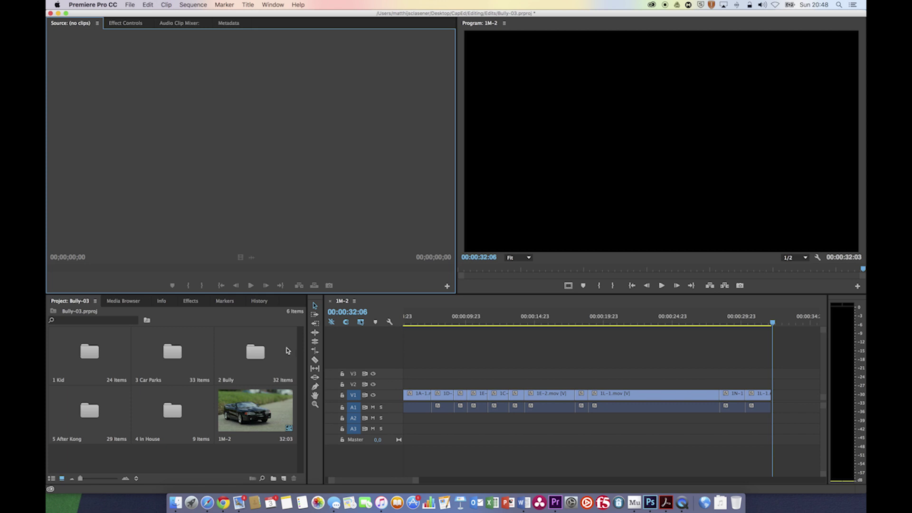
Place the Kingkong title on V1 at 00:00:32:06, after the last 1L-1.mov clip, and view it at 00:00:34:18.
left_click(83, 457)
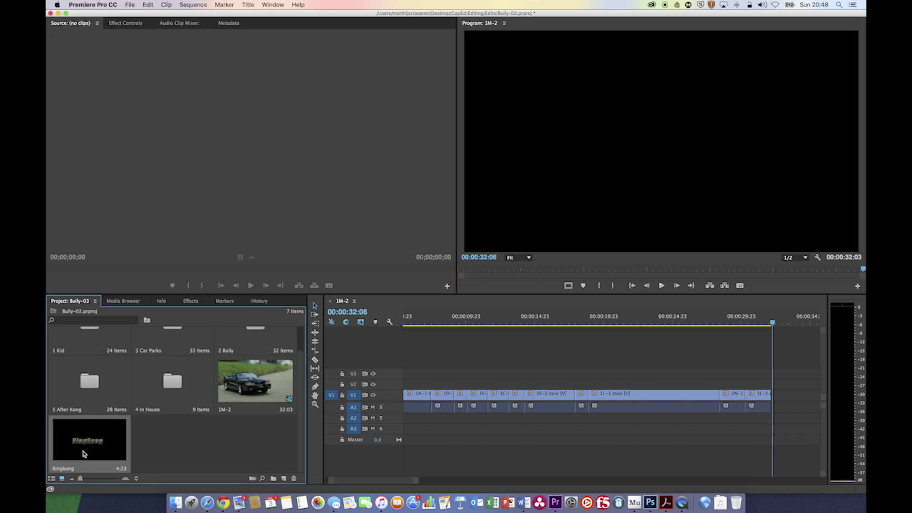
left_click_drag(85, 451, 775, 396)
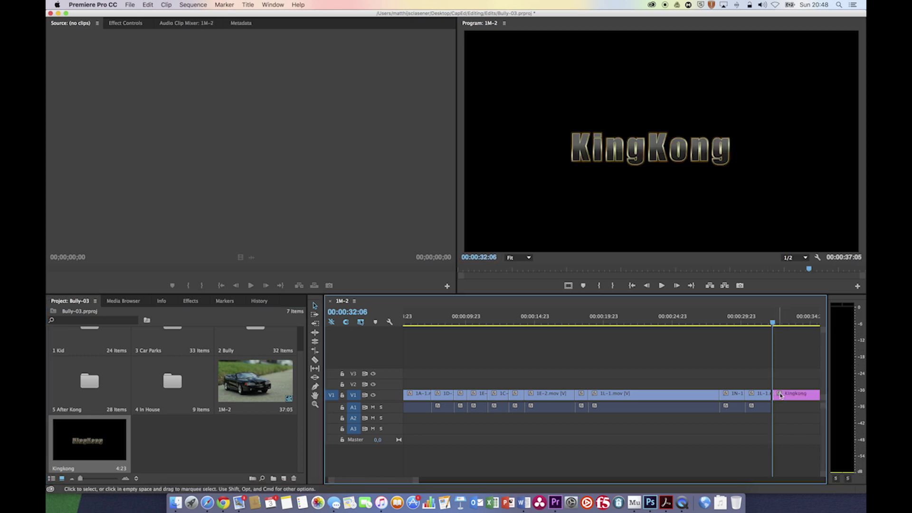
left_click_drag(409, 480, 419, 481)
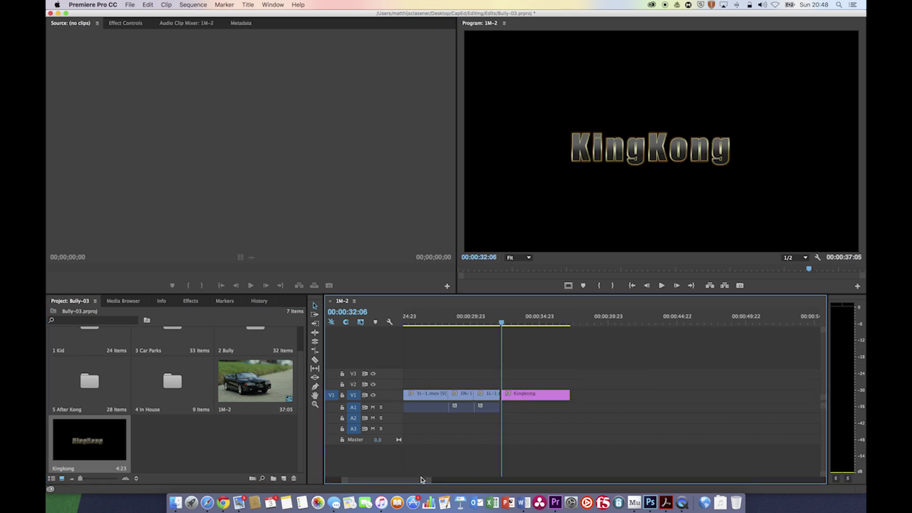
left_click_drag(502, 324, 536, 325)
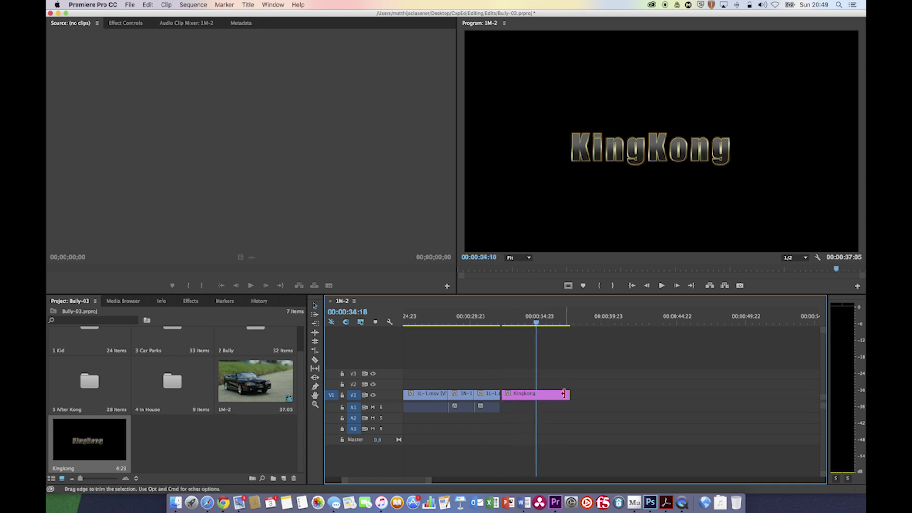
Shorten the Kingkong title on V1 to a duration of 00:00:02:12 and close the gap to the preceding clip.
left_click(554, 398)
left_click_drag(572, 394, 537, 394)
left_click_drag(538, 323, 520, 328)
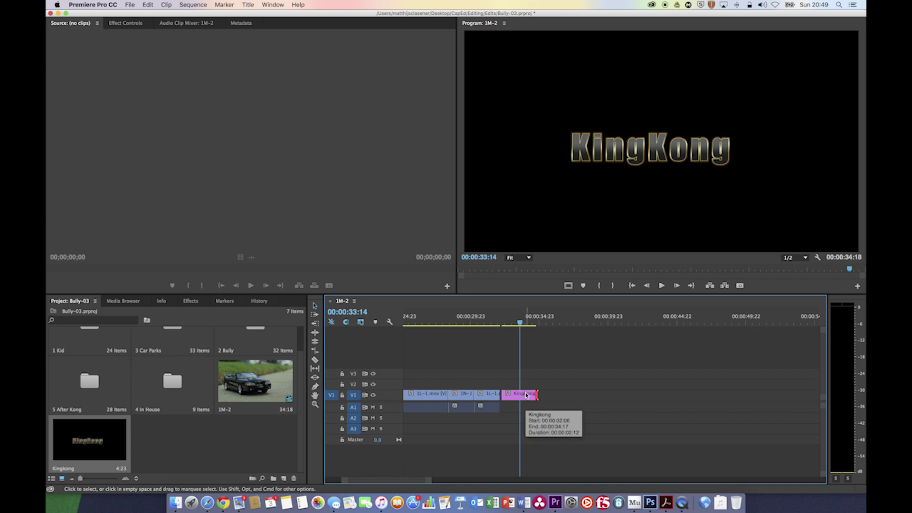
left_click_drag(530, 397, 527, 397)
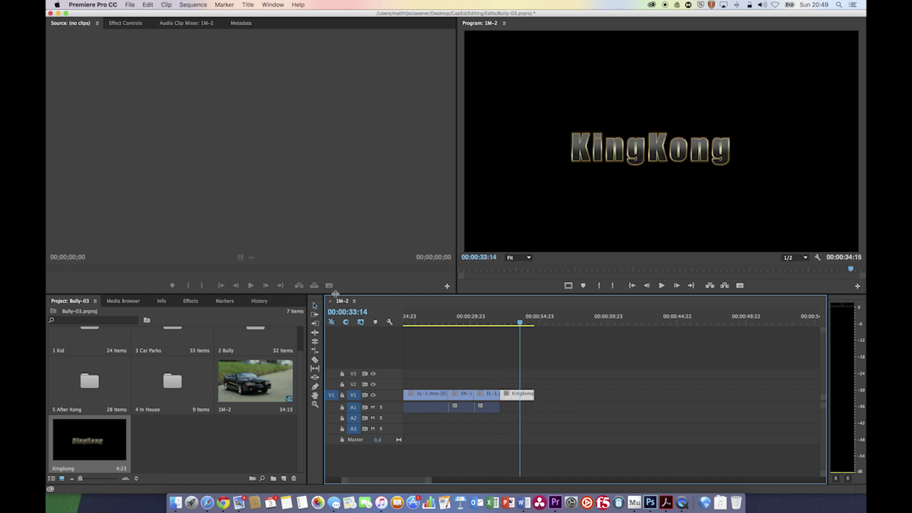
Examine the transitions in the Video Transitions categories, including 3D Motion, Dissolve, Iris, Page Peel, Slide and Wipe.
left_click(191, 302)
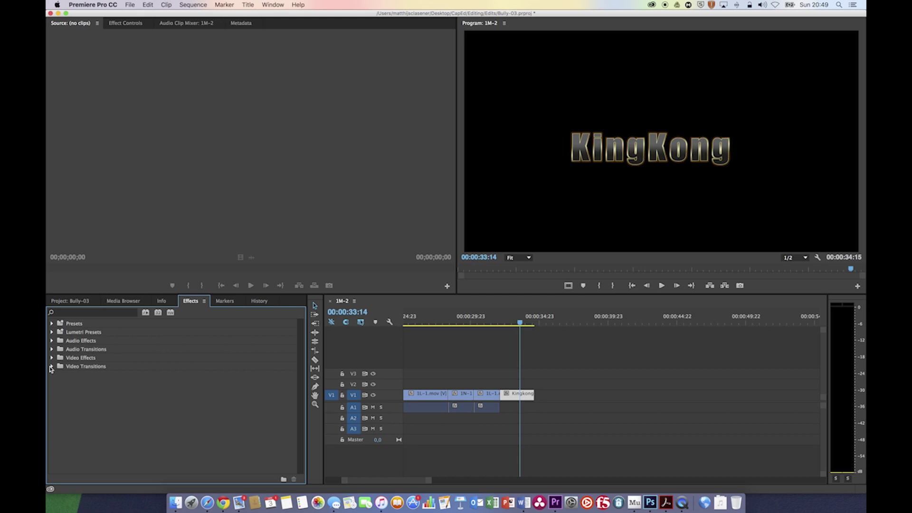
left_click(51, 366)
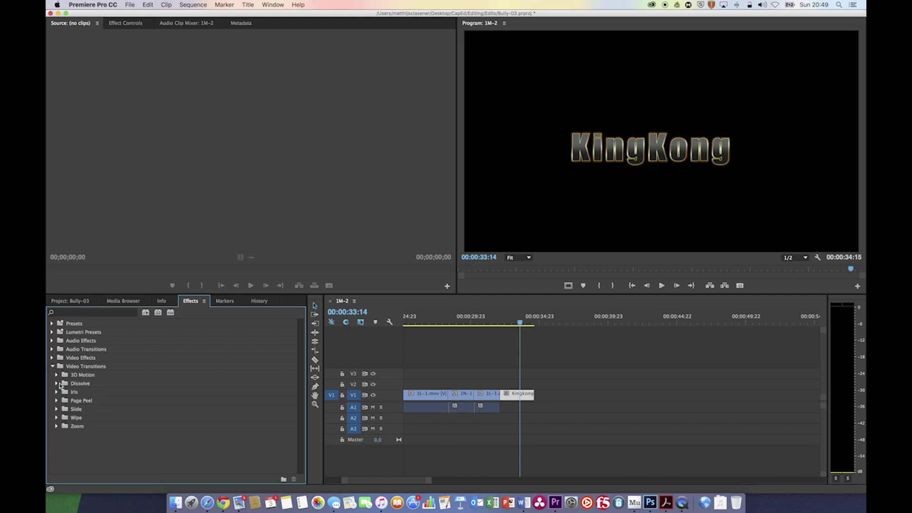
left_click(56, 375)
left_click(56, 401)
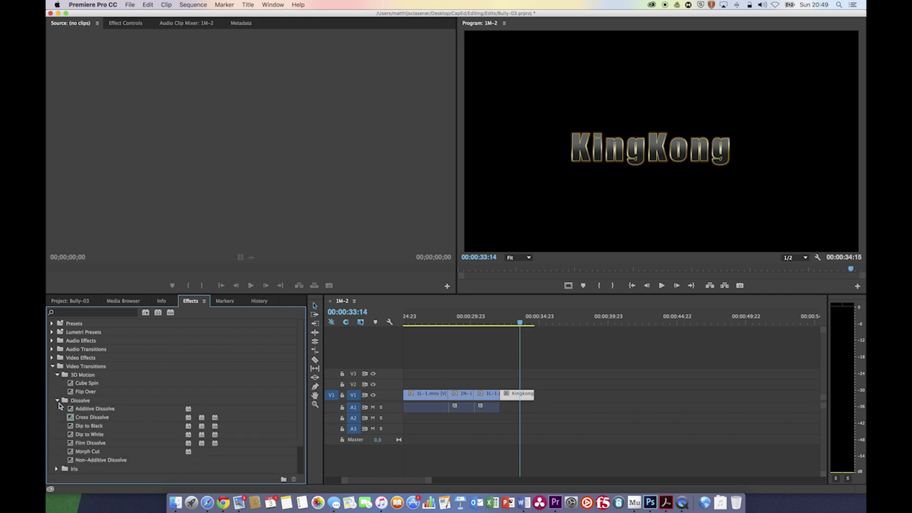
left_click(57, 469)
scroll(116, 422, "down", 5)
left_click(57, 444)
scroll(67, 464, "down", 2)
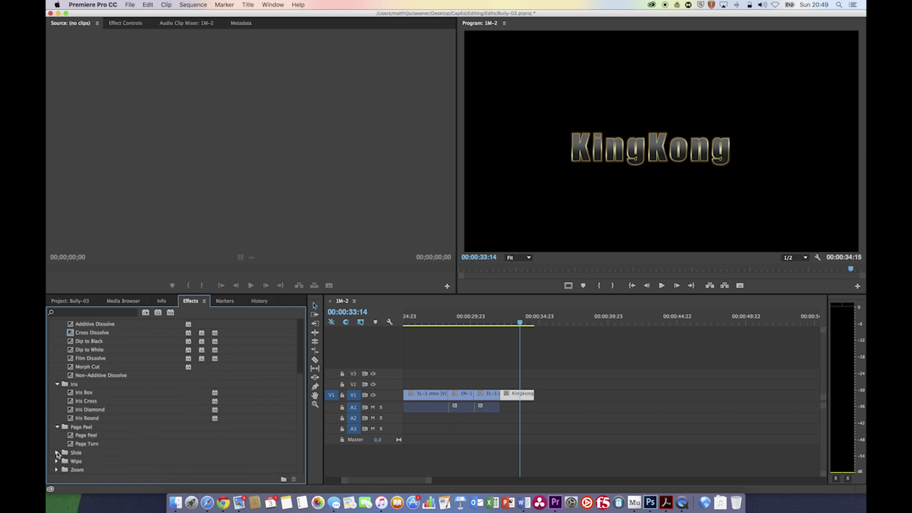
left_click(57, 454)
scroll(67, 459, "down", 4)
left_click(57, 462)
scroll(71, 456, "down", 4)
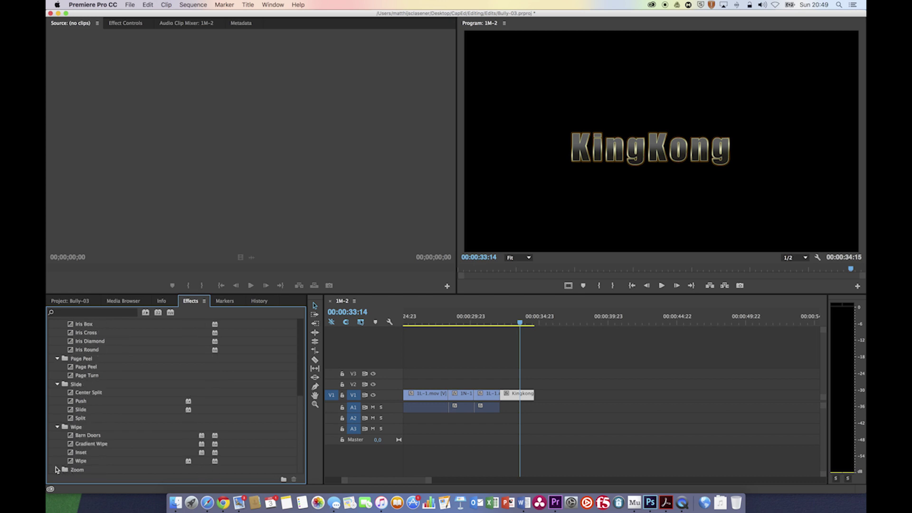
scroll(95, 437, "up", 14)
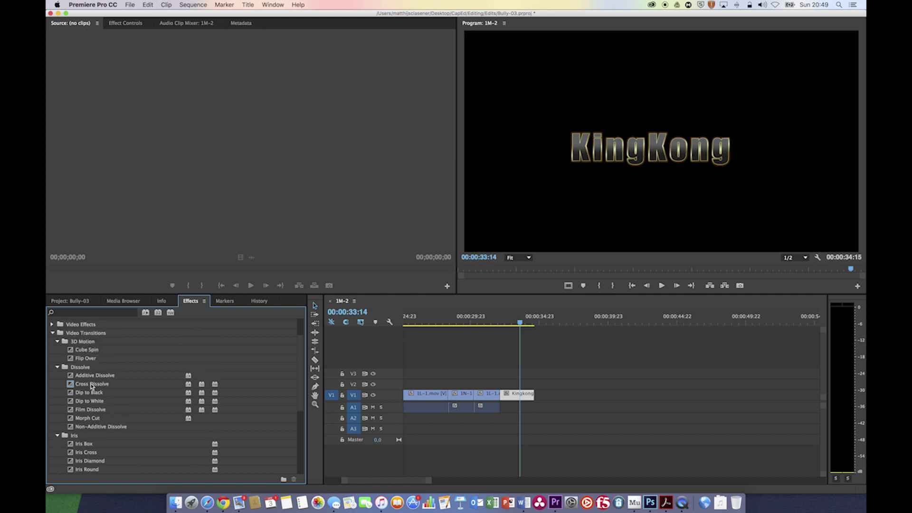
Apply a Cross Dissolve transition at the cut between the last 1L-1.mov clip and the Kingkong title.
left_click(91, 385)
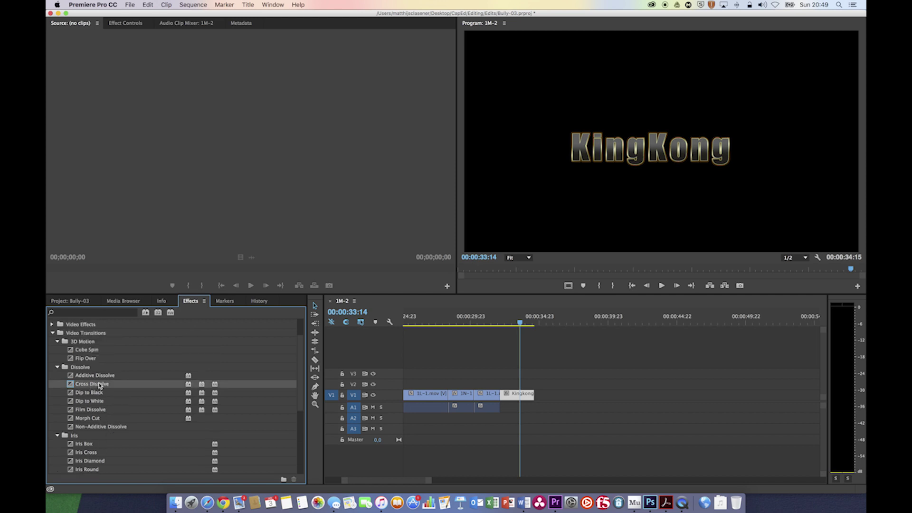
left_click_drag(100, 386, 503, 398)
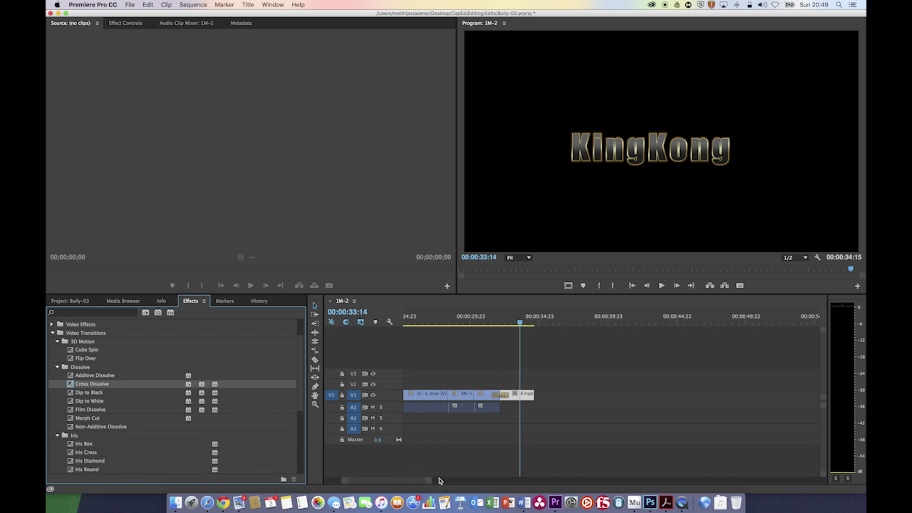
left_click_drag(430, 480, 407, 484)
Add a Scale keyframe of 100 to the Kingkong title's Motion and place it at the clip's start.
mouse_move(556, 318)
left_mouse_down()
mouse_move(501, 322)
mouse_move(597, 322)
mouse_move(480, 322)
mouse_move(589, 317)
mouse_move(574, 317)
left_mouse_up()
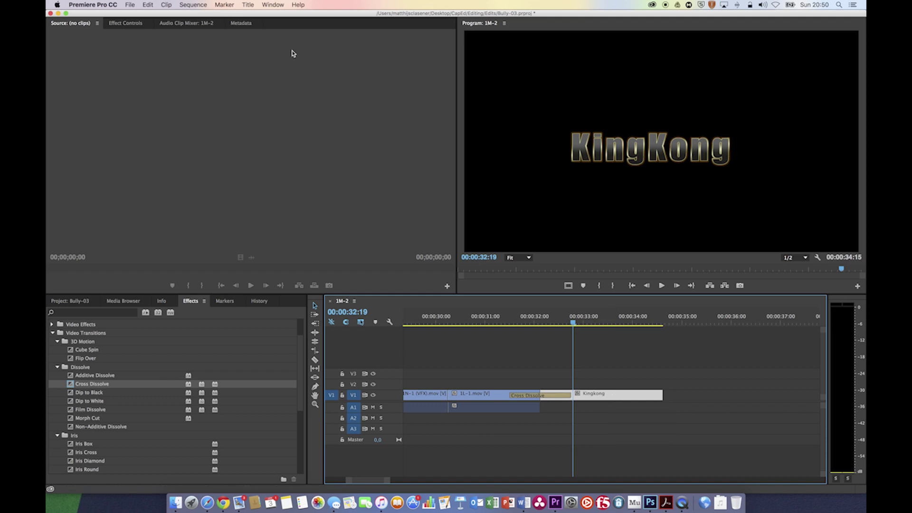
left_click(138, 24)
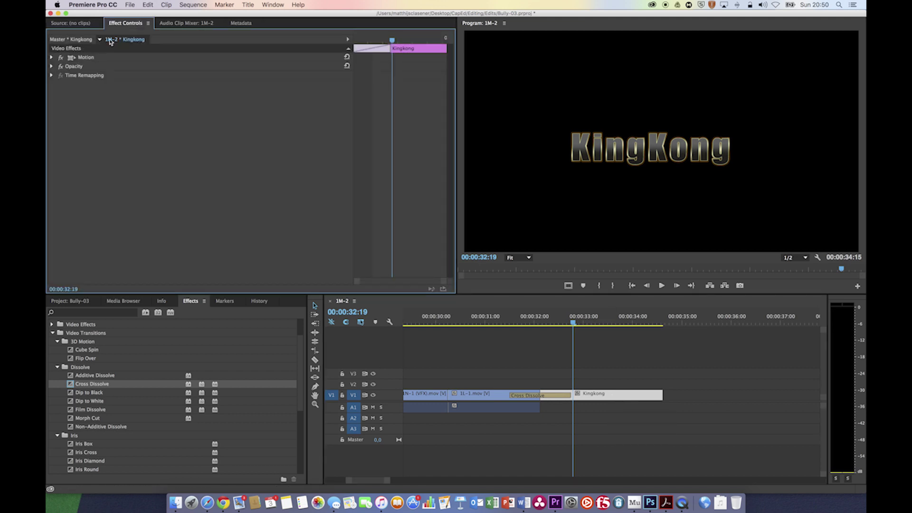
left_click(51, 58)
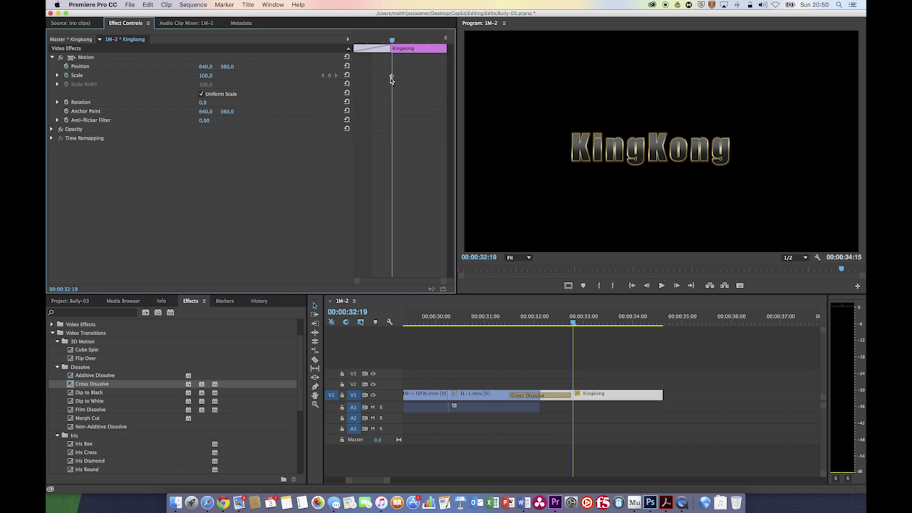
left_click_drag(391, 77, 357, 80)
Set the Kingkong title's Scale to 151 at 00:00:34:14 and check the enlargement at 00:00:33:04.
left_click_drag(393, 42, 446, 42)
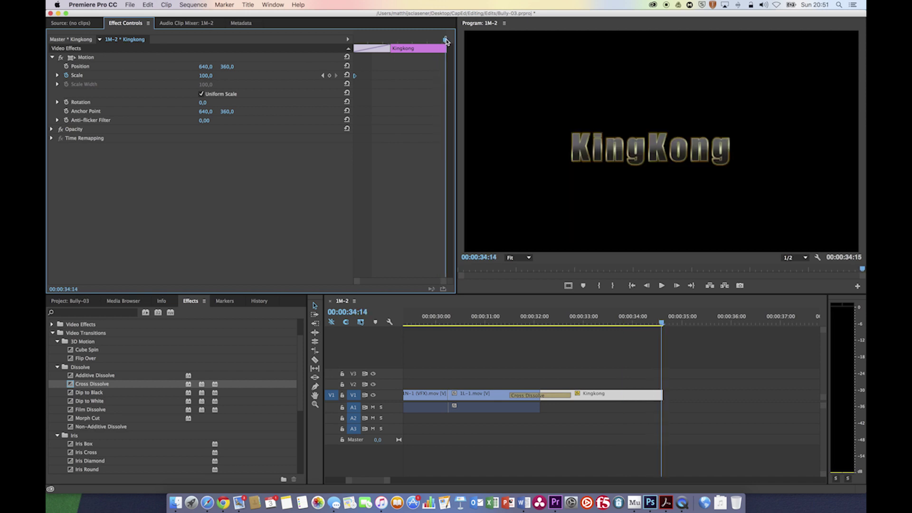
left_click_drag(210, 80, 235, 81)
left_click_drag(661, 324, 591, 325)
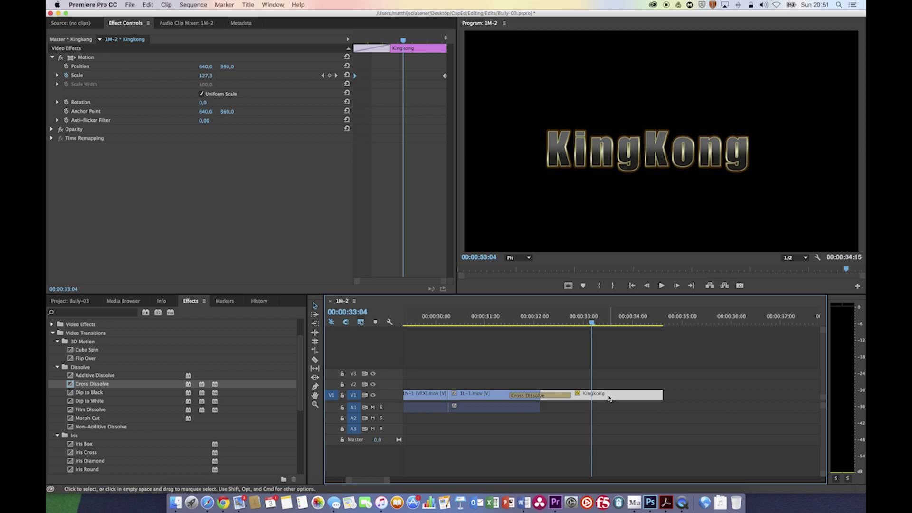
Reopen the Kingkong title, move its text to about X 640.7 and Y 362.0, and close the title window.
double_click(609, 398)
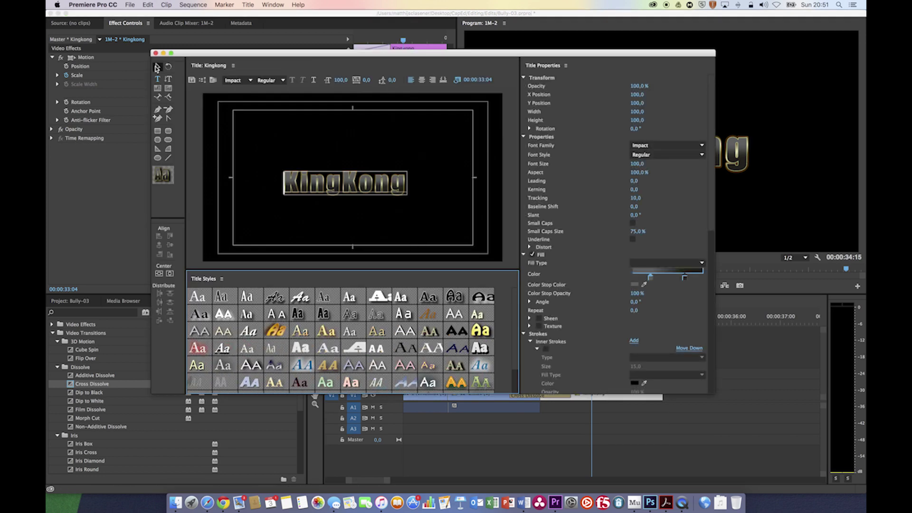
left_click(366, 190)
mouse_move(365, 191)
left_mouse_down()
mouse_move(371, 132)
mouse_move(375, 187)
left_mouse_up()
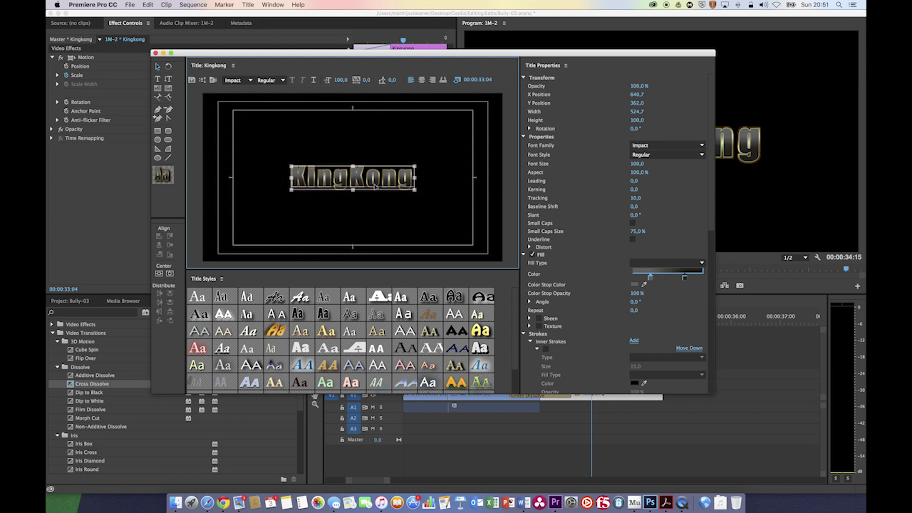
left_click(383, 156)
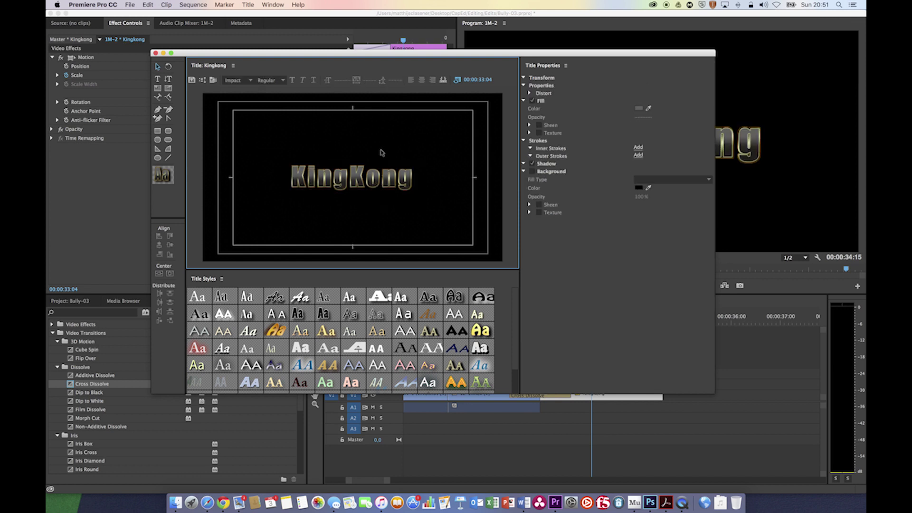
left_click(156, 54)
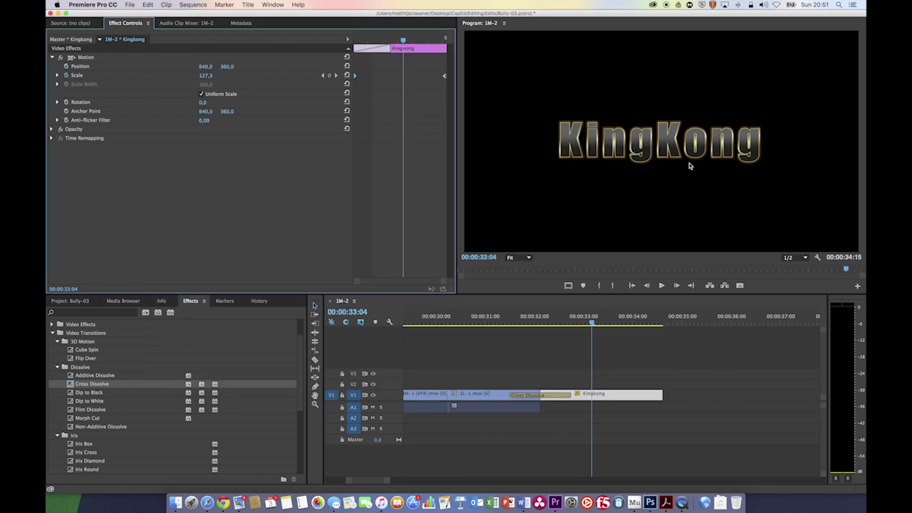
Create a new 1280 by 720 title named summer 2016, with the playhead at 00:00:34:16.
left_click_drag(600, 323, 667, 323)
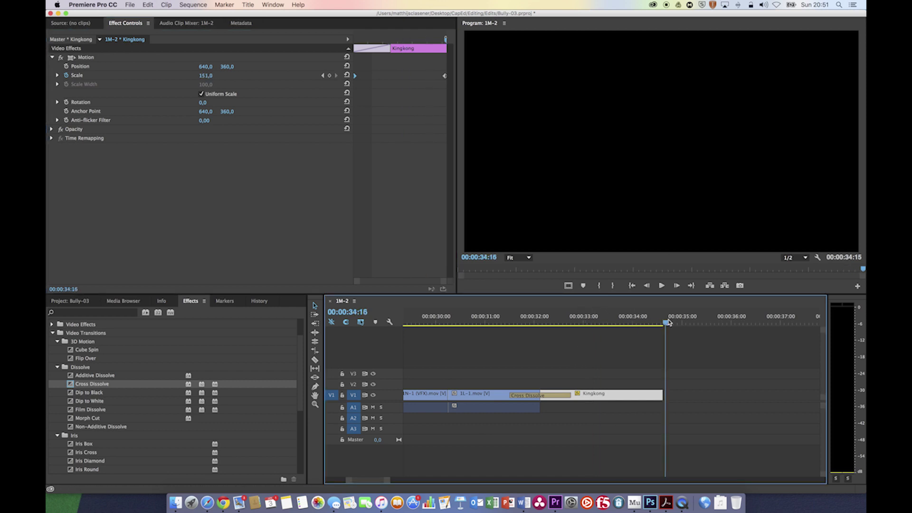
left_click(62, 303)
left_click(157, 417)
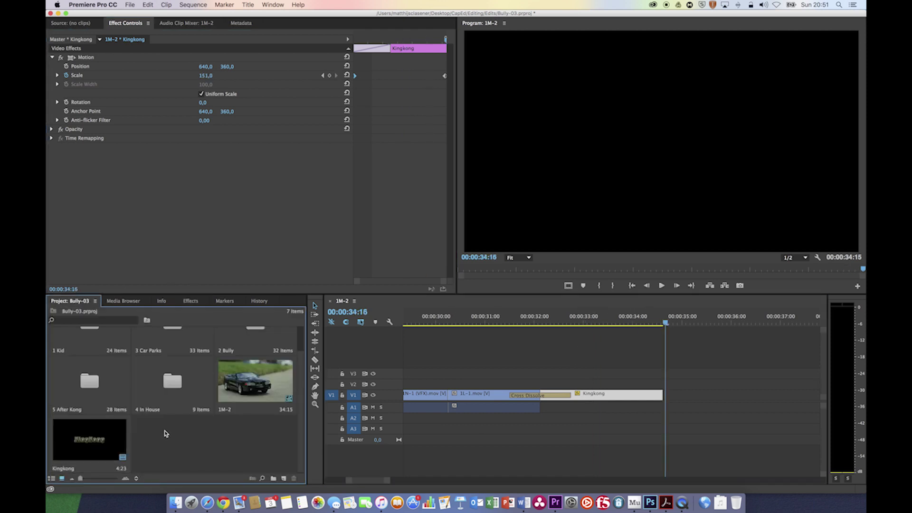
left_click(285, 480)
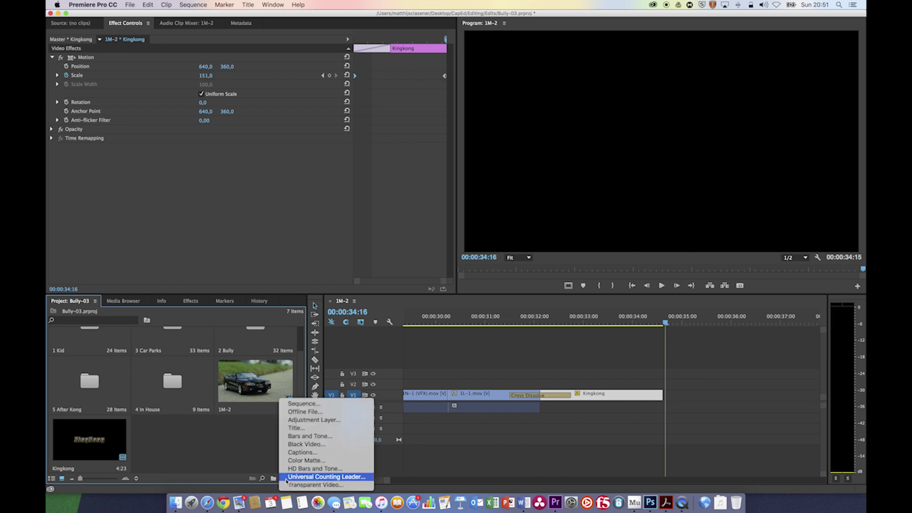
left_click(295, 428)
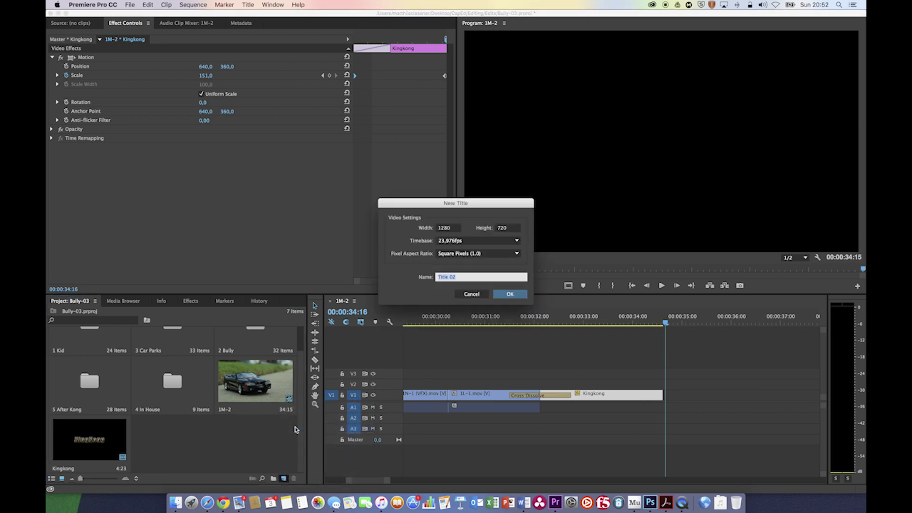
type("summer 2016")
key("Return")
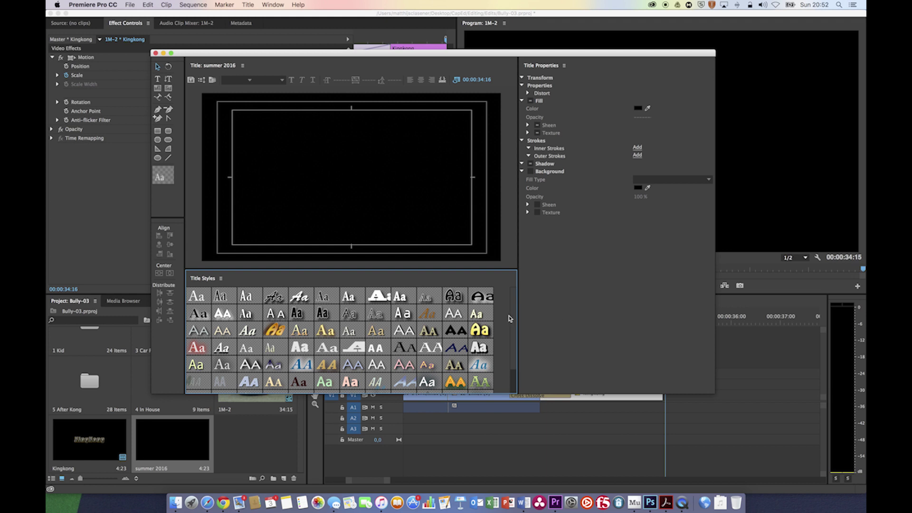
Add the text Summer 2016 in the gold Adobe Caslon Pro Bold style and move it to about X 649.2, Y 363.3.
left_click(326, 331)
left_click(158, 79)
left_click(351, 181)
type("Summer 2016")
left_click(157, 66)
left_click_drag(418, 184, 351, 185)
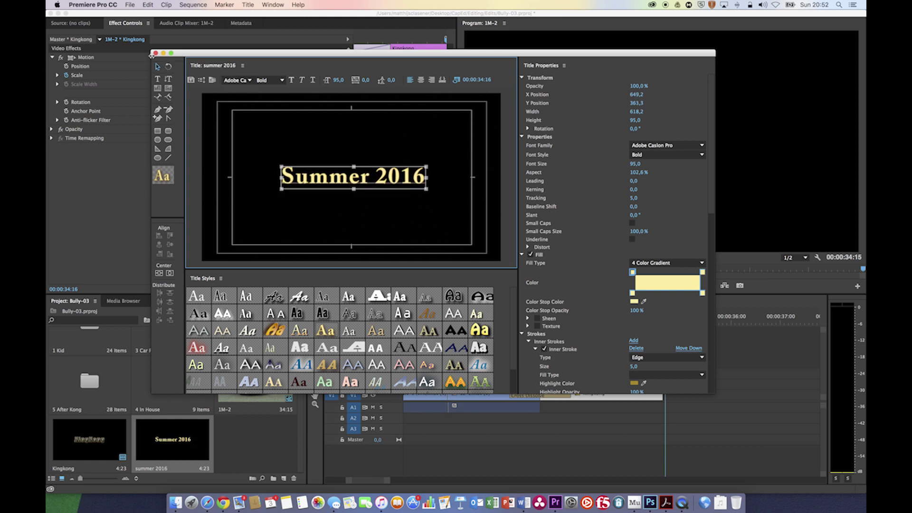
left_click(156, 53)
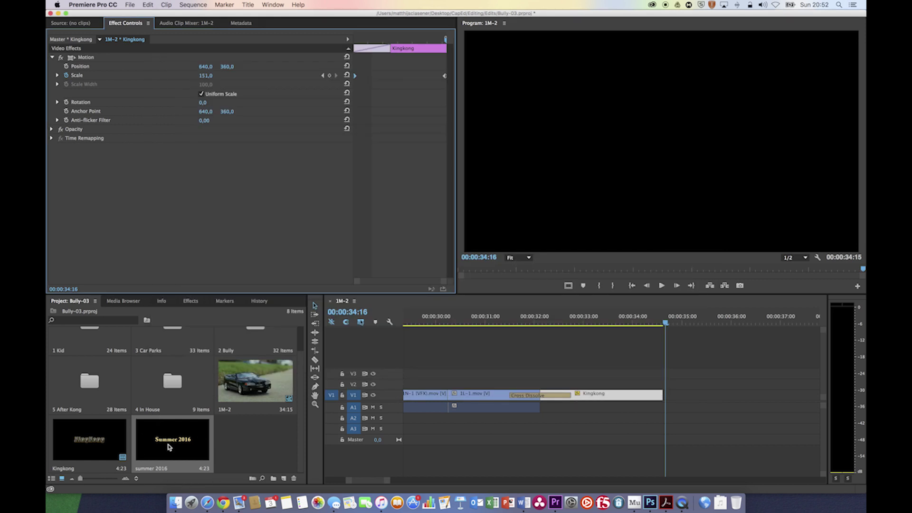
Place the summer 2016 title on V1 at 00:00:34:16 and apply Dip to Black to the end of the Kingkong title.
mouse_move(169, 445)
left_mouse_down()
mouse_move(541, 415)
mouse_move(674, 395)
mouse_move(667, 398)
left_mouse_up()
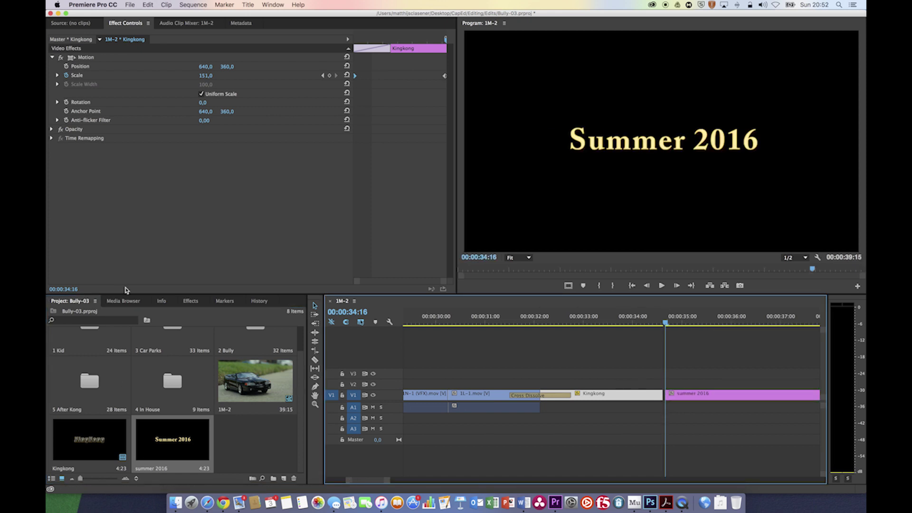
left_click(192, 302)
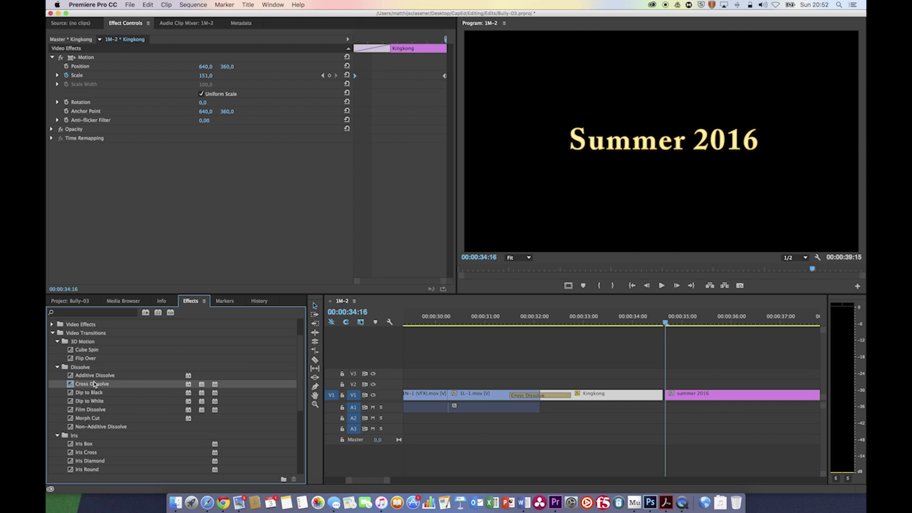
left_click(94, 394)
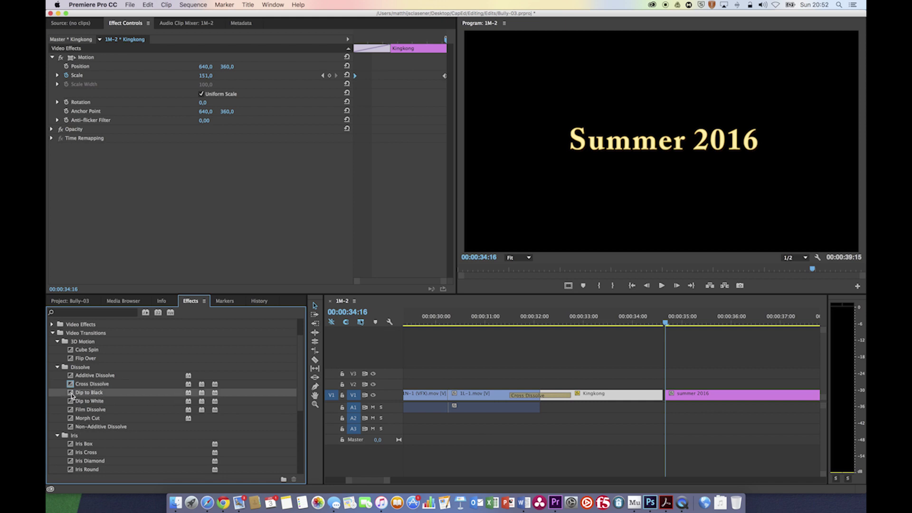
left_click_drag(72, 394, 633, 396)
left_click(644, 398)
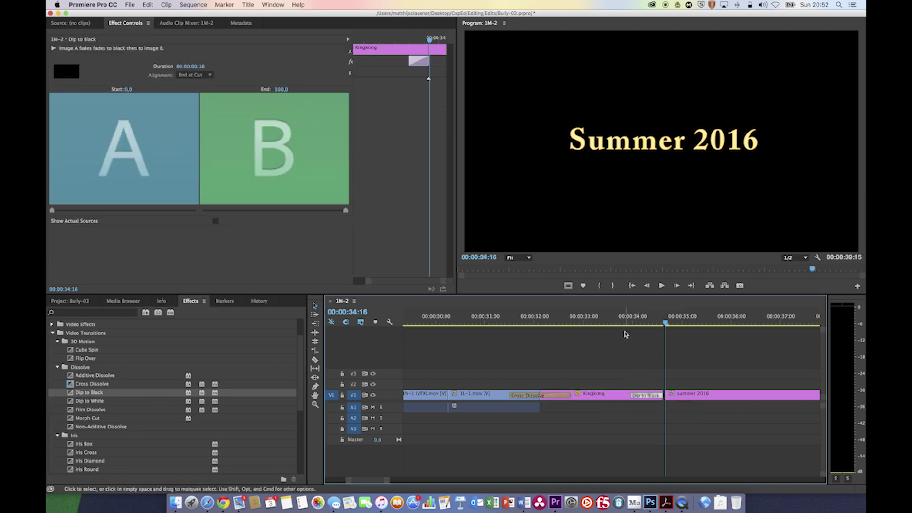
Play back the Dip to Black from the Kingkong title into the summer 2016 title.
left_click(611, 322)
key("space")
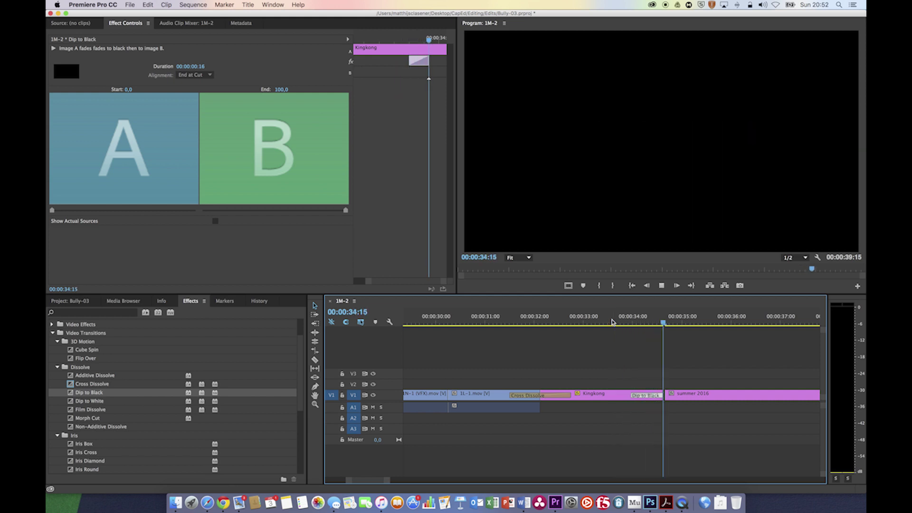
key("space")
Apply the Slide transition to the start of the summer 2016 title on V1.
left_click(760, 400)
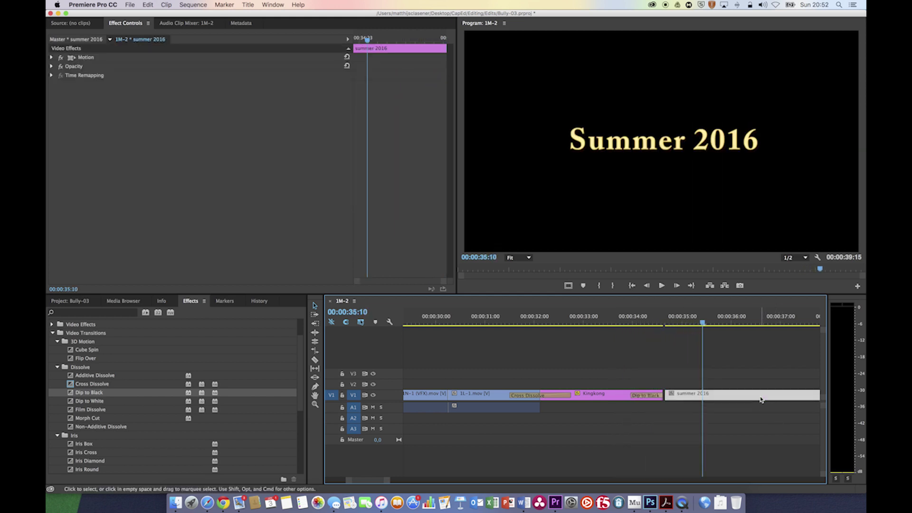
scroll(255, 450, "down", 5)
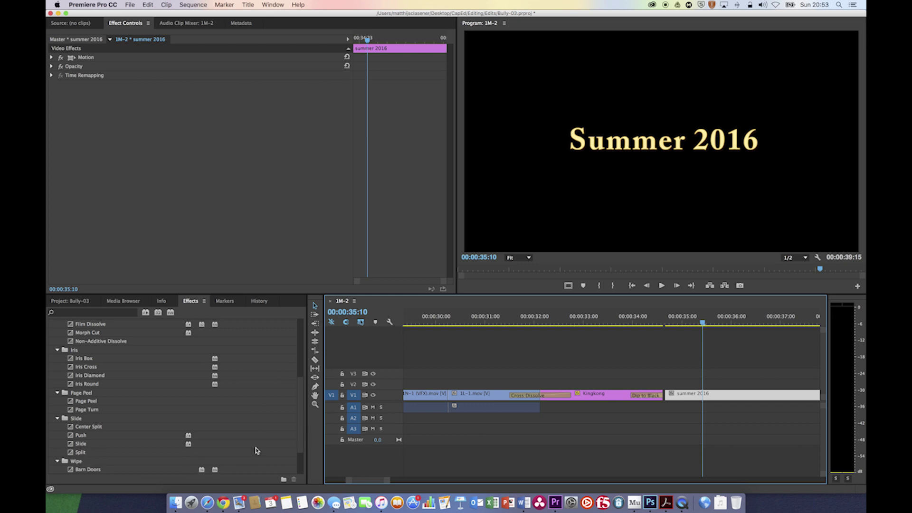
scroll(255, 451, "down", 2)
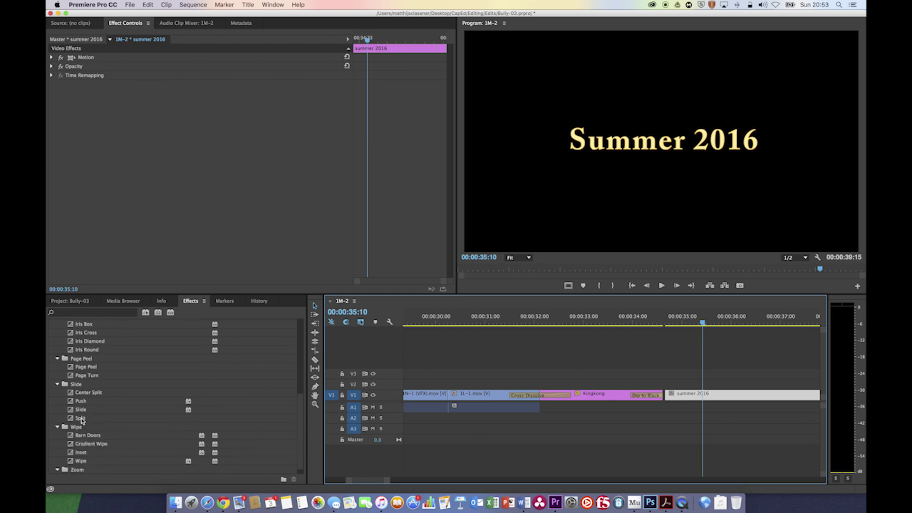
left_click_drag(81, 409, 675, 396)
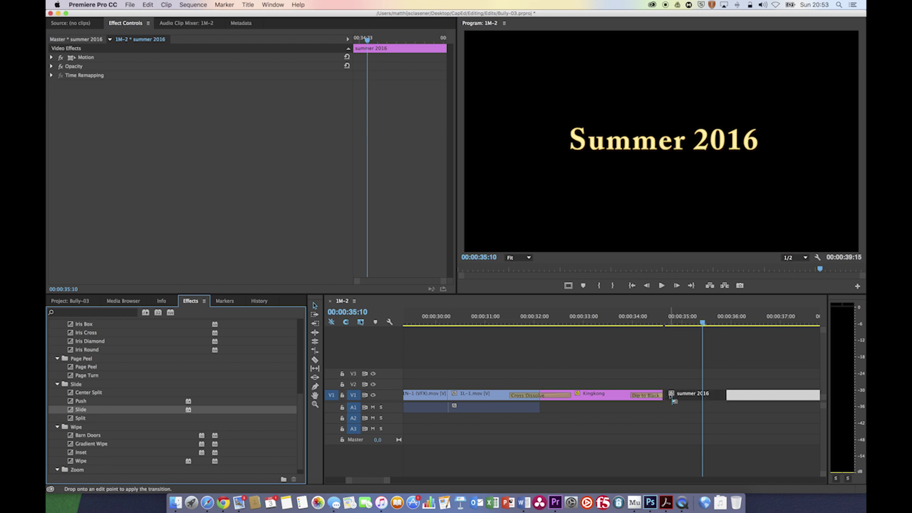
Play back the Slide transition from the Kingkong title into the summer 2016 title.
left_click(656, 323)
key("space")
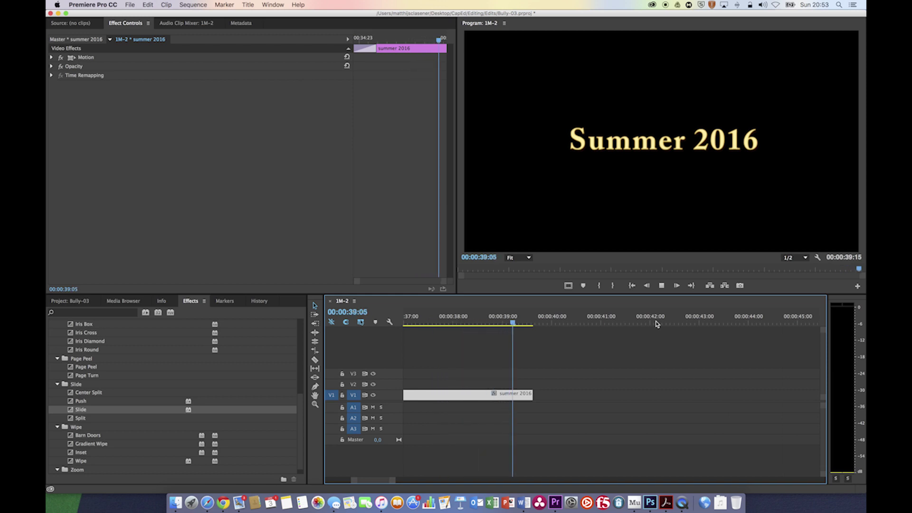
Apply Cross Dissolve to the end of the summer 2016 title on V1 and play back its fade-out.
scroll(118, 366, "up", 5)
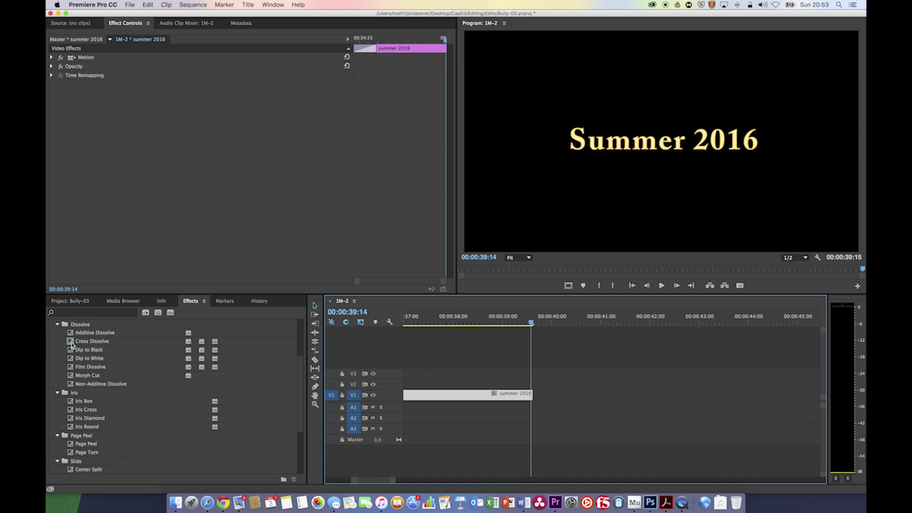
left_click_drag(71, 343, 531, 397)
left_click(452, 320)
key("space")
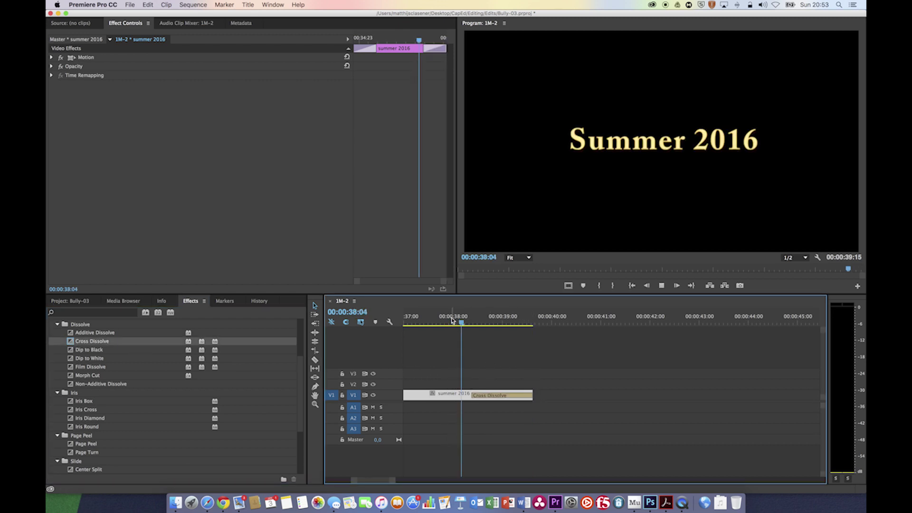
mouse_move(452, 320)
left_mouse_down()
mouse_move(725, 320)
mouse_move(442, 324)
mouse_move(694, 311)
mouse_move(626, 305)
mouse_move(456, 318)
mouse_move(729, 313)
mouse_move(465, 315)
left_mouse_up()
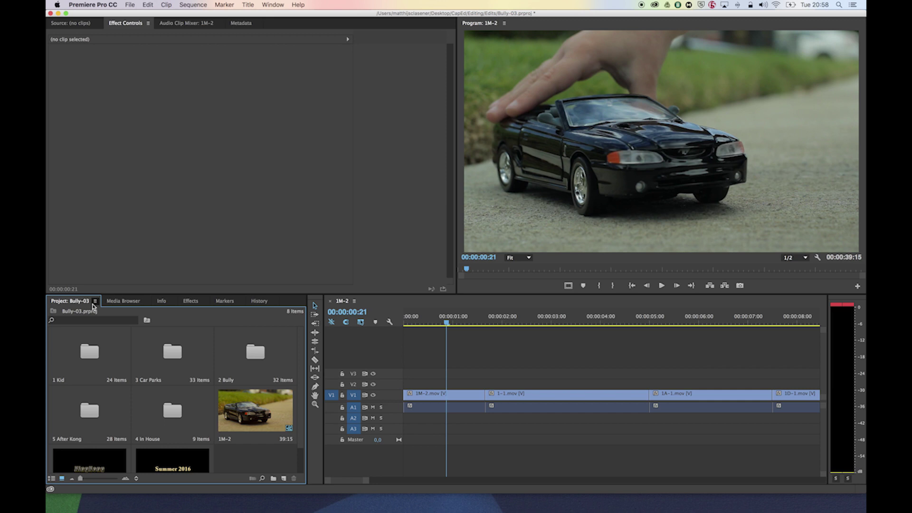
Apply the Three-Way Color Corrector from the Color Correction video effects to the 1M-2.mov clip at the start of V1.
left_click(189, 302)
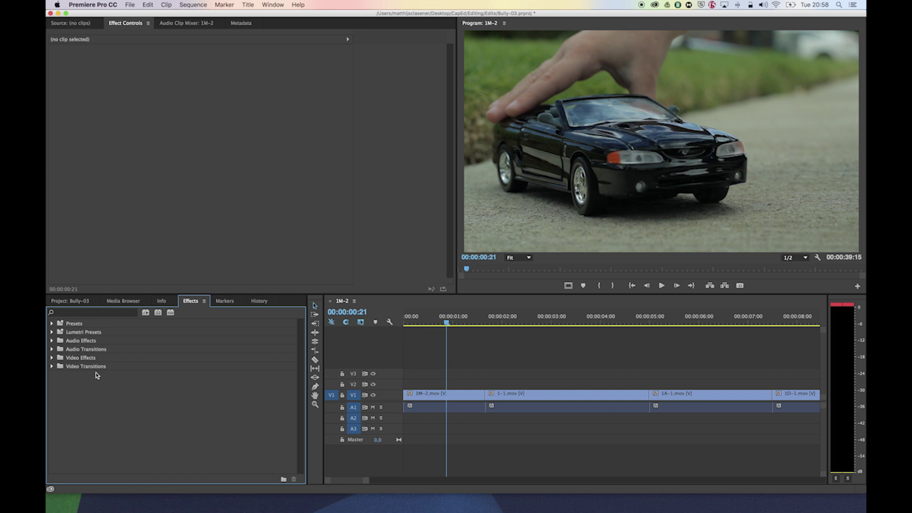
left_click(51, 359)
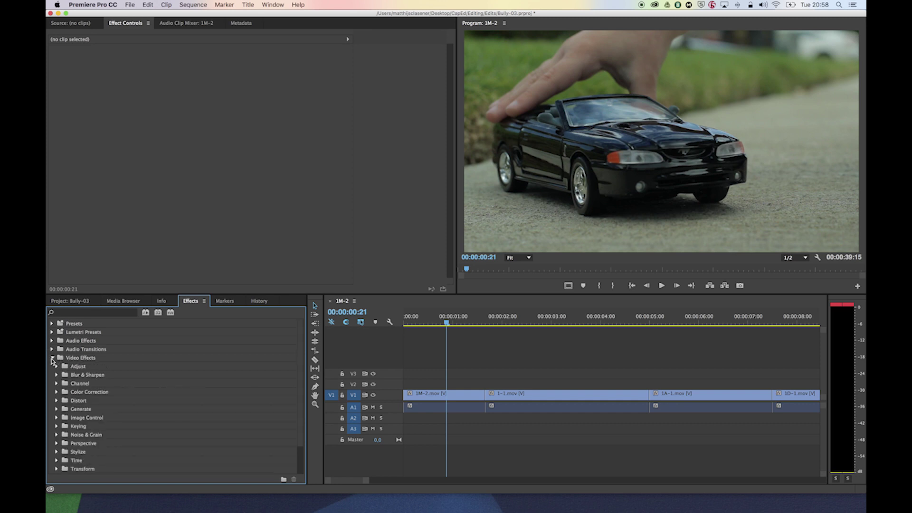
left_click_drag(299, 376, 301, 399)
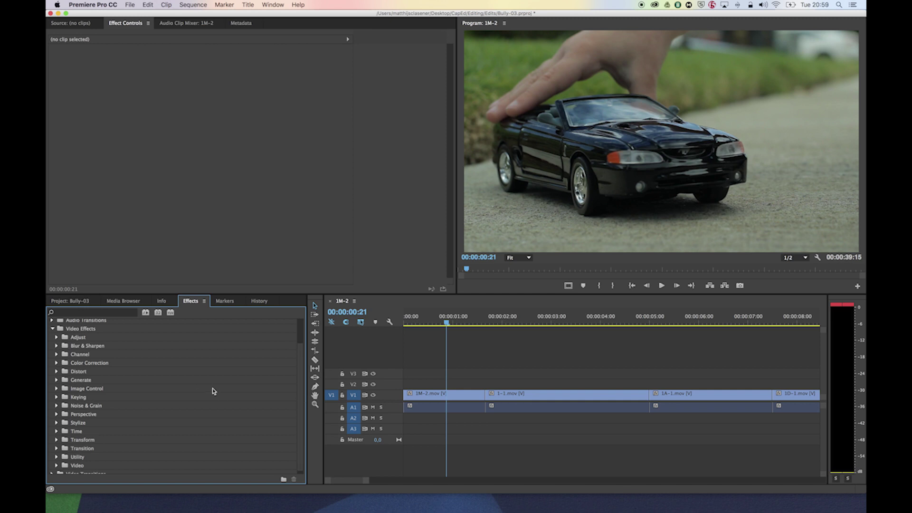
left_click(100, 364)
left_click(57, 364)
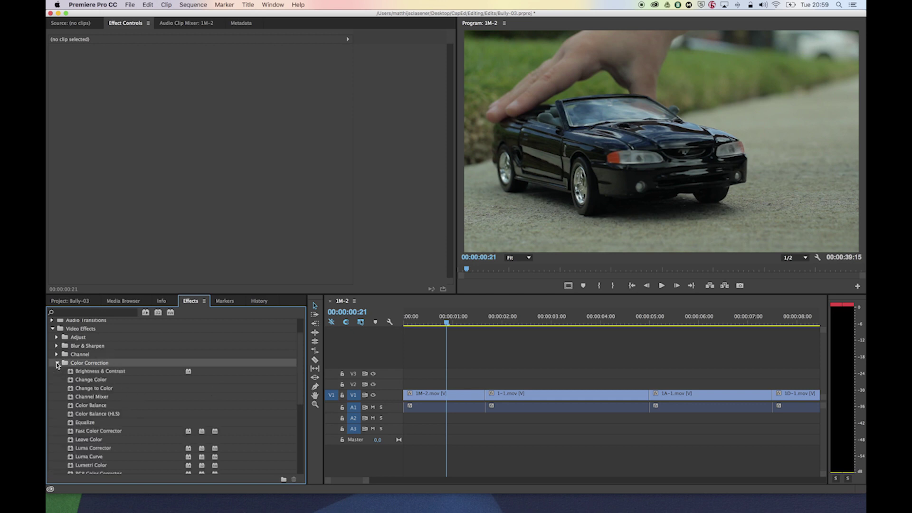
left_click_drag(299, 384, 299, 406)
left_click(123, 443)
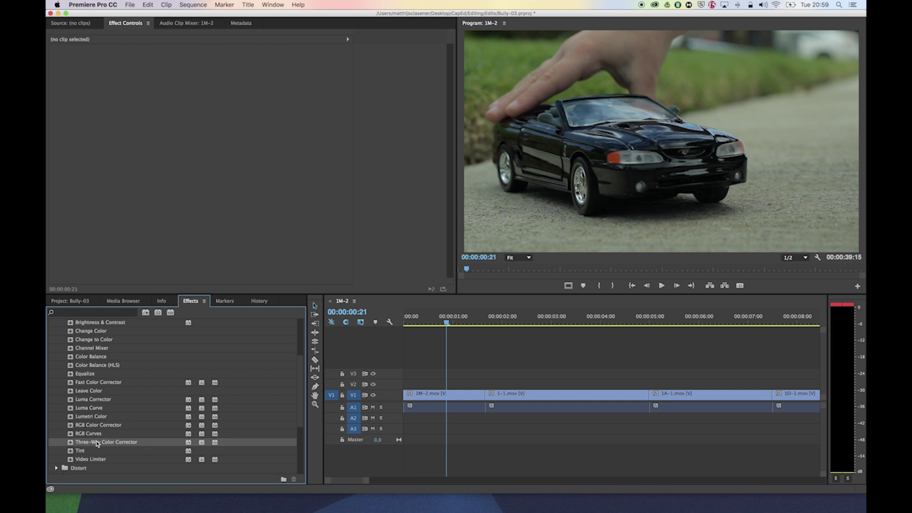
left_click_drag(107, 442, 428, 395)
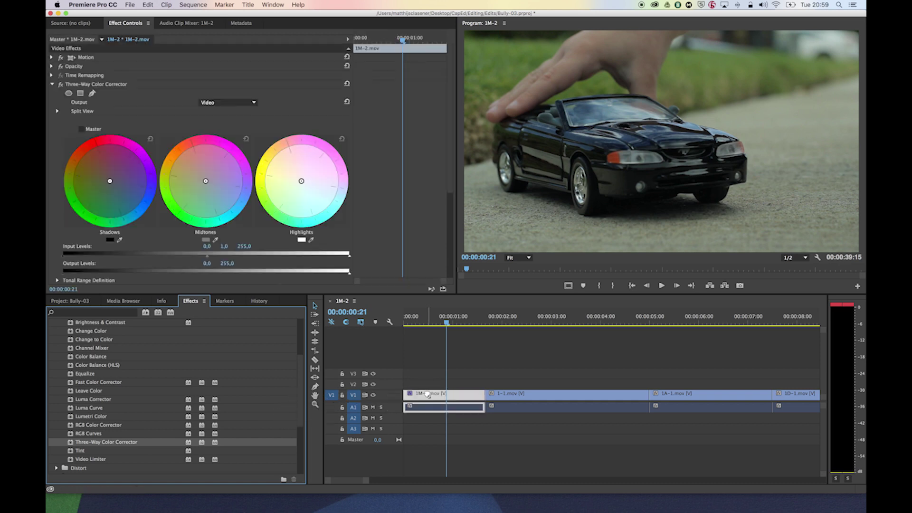
Look through the Three-Way Color Corrector settings of the 1M-2.mov clip and remove the effect.
left_click(93, 85)
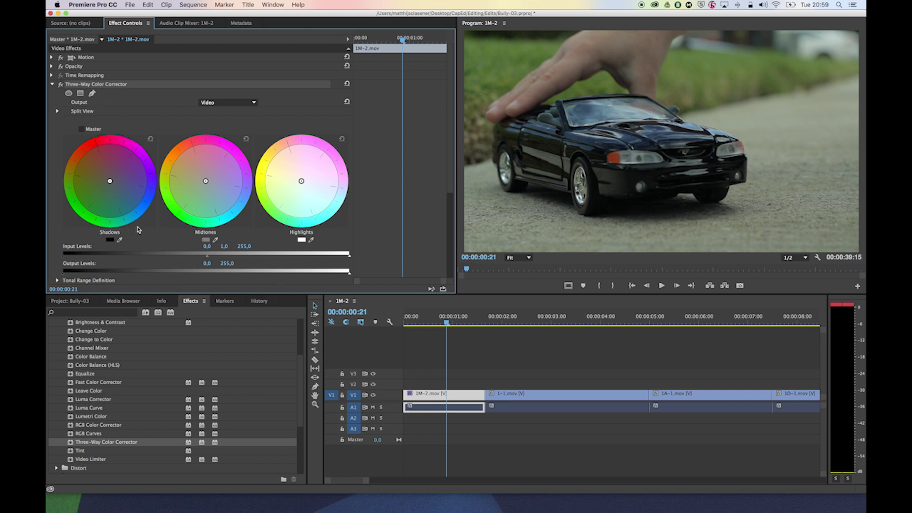
left_click_drag(451, 178, 460, 240)
scroll(342, 266, "up", 5)
key("Delete")
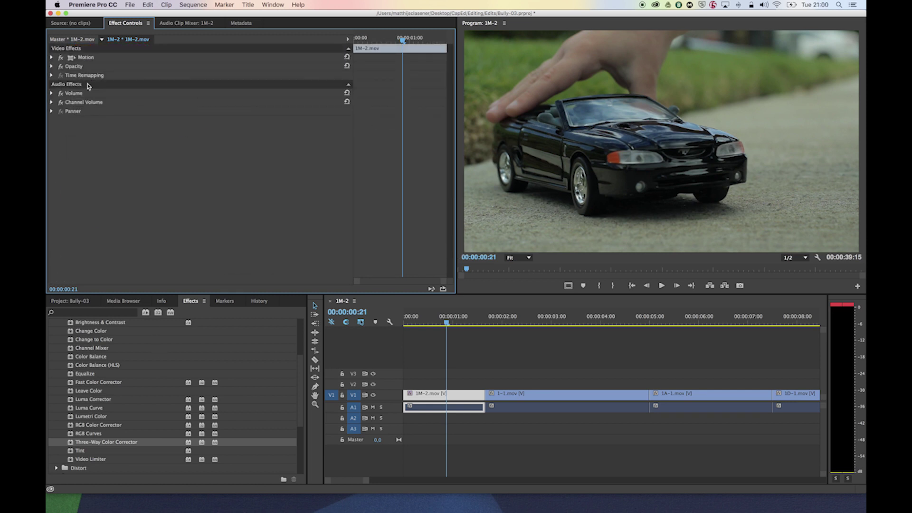
Add the Three-Way Color Corrector to the selected 1M-2.mov clip again and delete it.
double_click(71, 443)
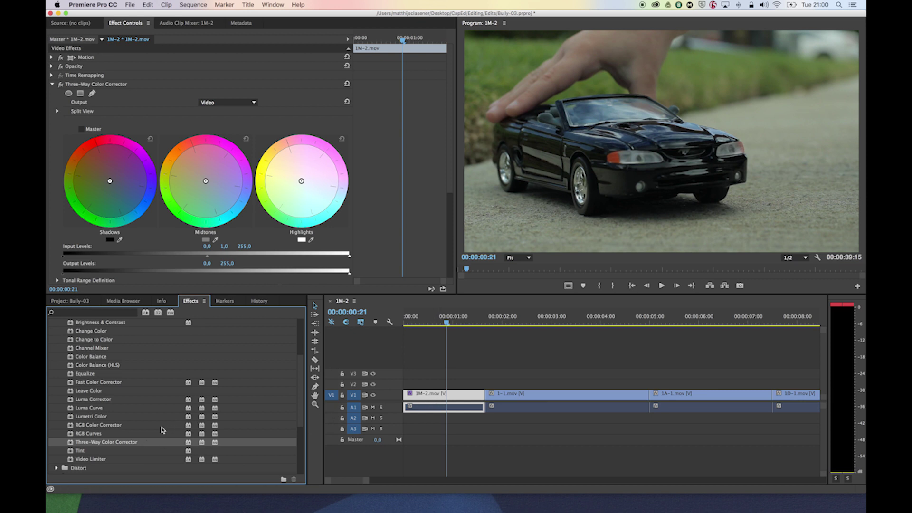
left_click(106, 87)
key("Delete")
Reapply the Three-Way Color Corrector to 1M-2.mov, view the clip at 00:00:00:14, and remove the effect.
left_click_drag(89, 441, 195, 177)
left_click(449, 324)
left_click_drag(450, 325, 432, 310)
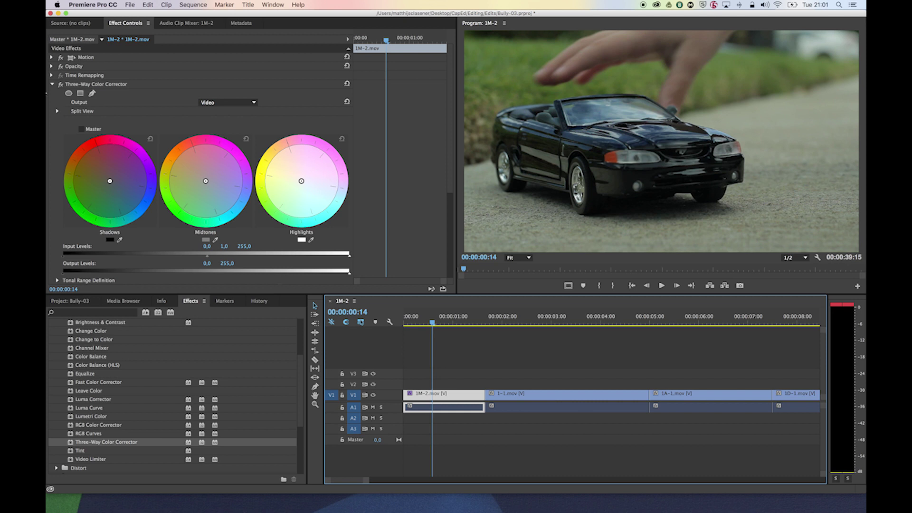
left_click(102, 87)
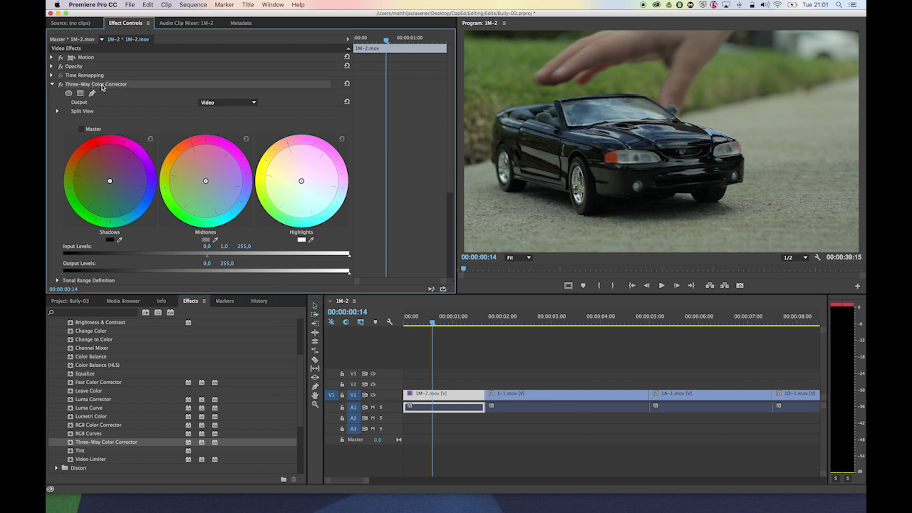
key("Delete")
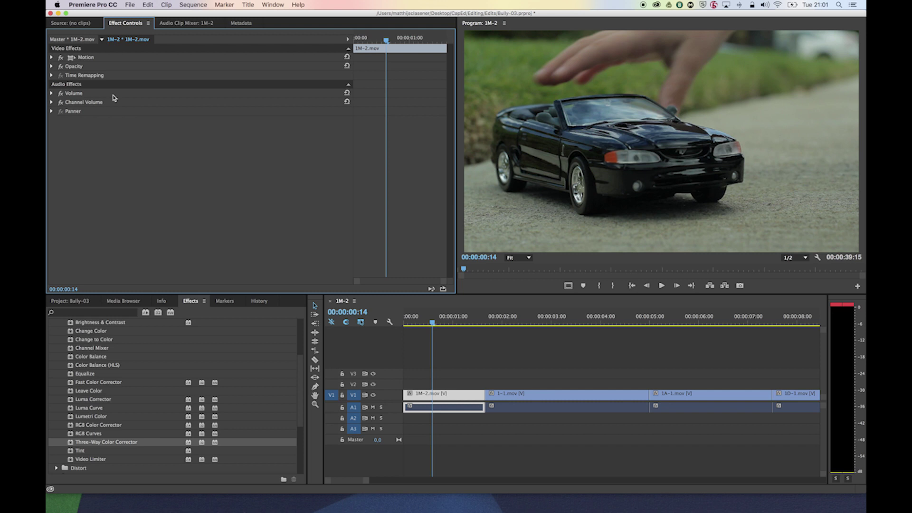
Create an adjustment layer in the project with size 1280 x 720, timebase 23,976fps and Square Pixels (1.0).
left_click(82, 301)
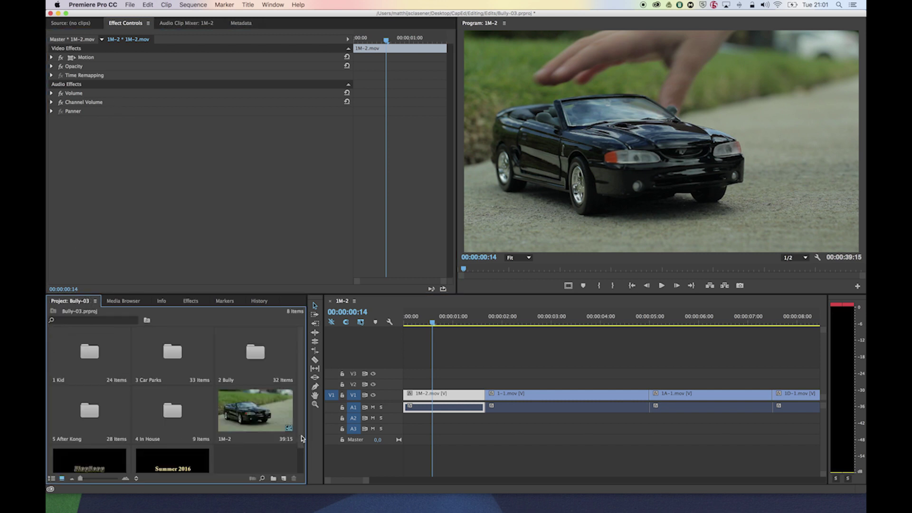
scroll(302, 464, "down", 2)
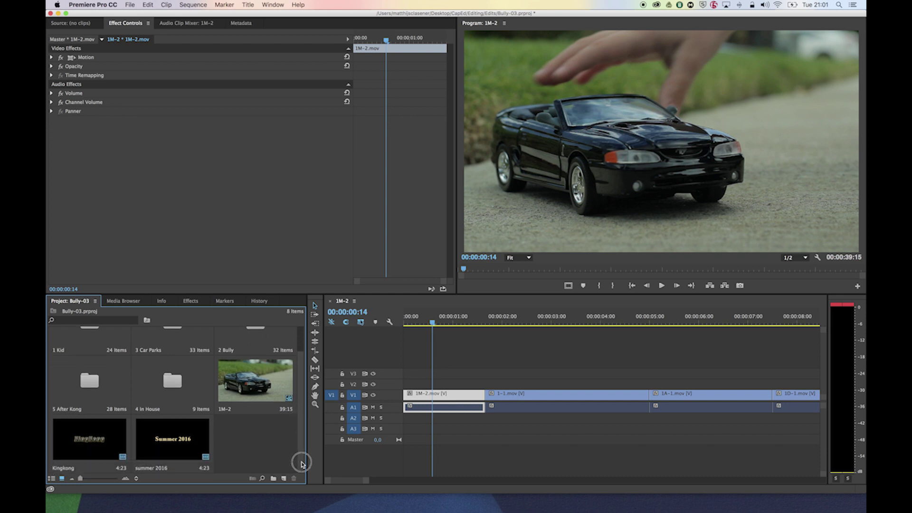
left_click(284, 479)
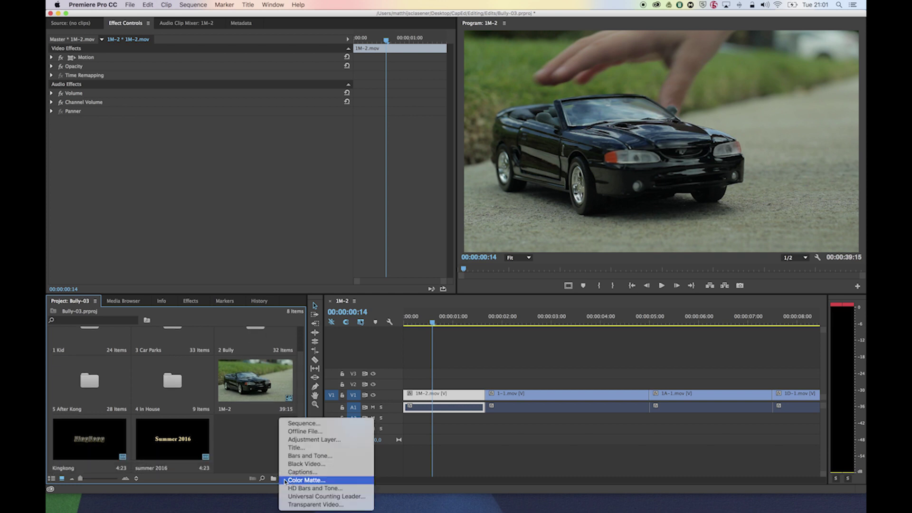
left_click(359, 441)
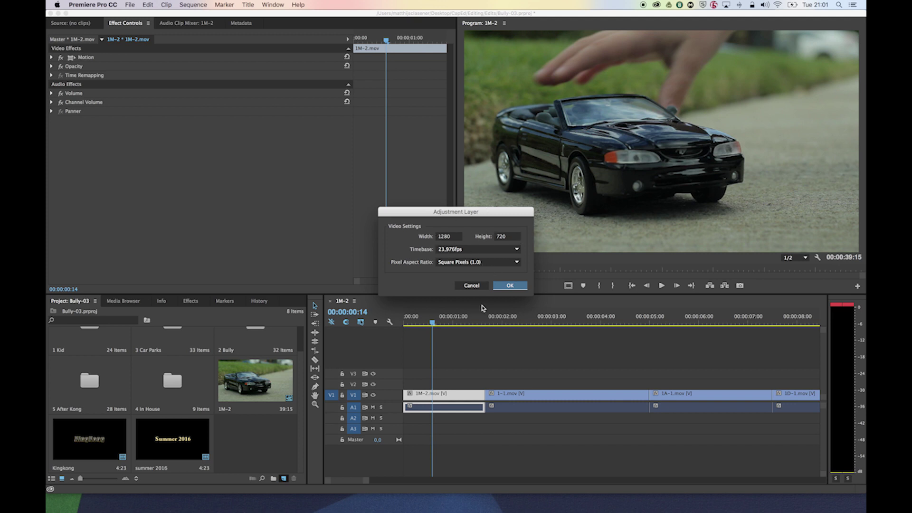
left_click(511, 287)
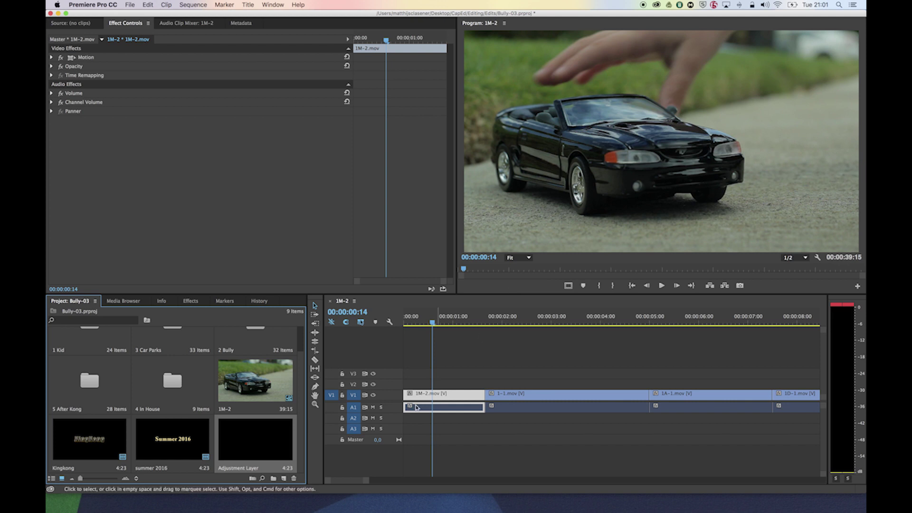
Place the adjustment layer at the start of V2 and extend it to the end of the 1A-1.mov clip.
left_click_drag(257, 441, 404, 383)
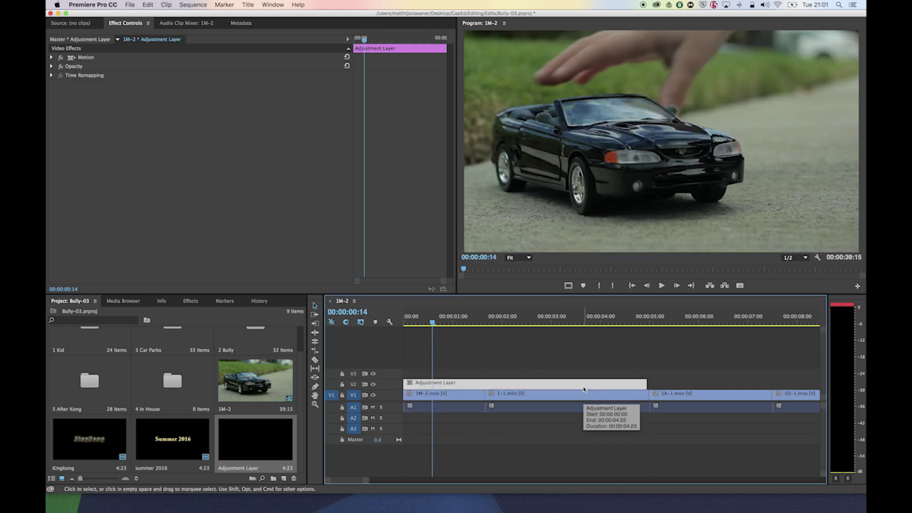
left_click_drag(646, 384, 768, 377)
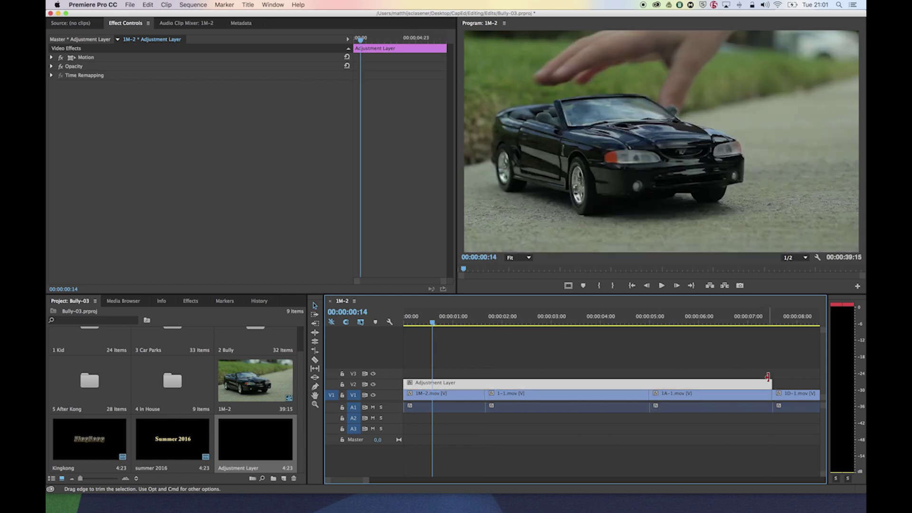
key("super+s")
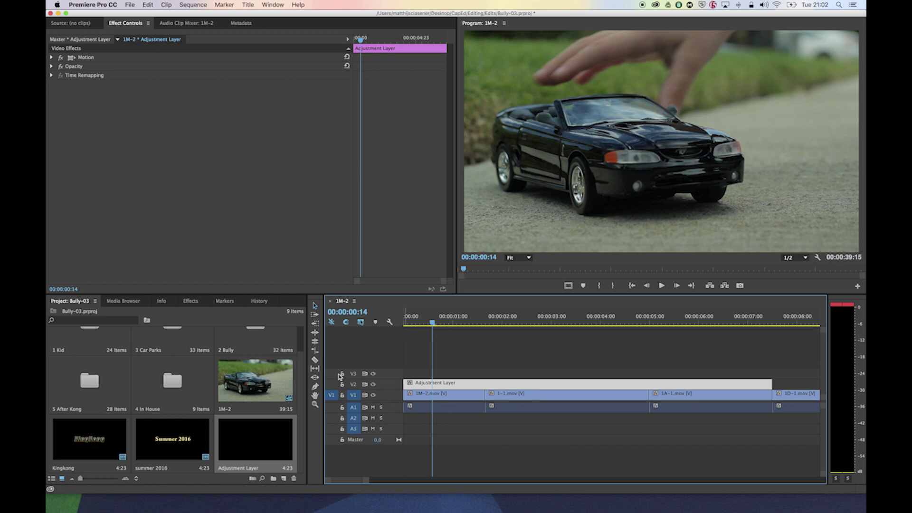
Apply the Three-Way Color Corrector to the adjustment layer on V2.
left_click(192, 301)
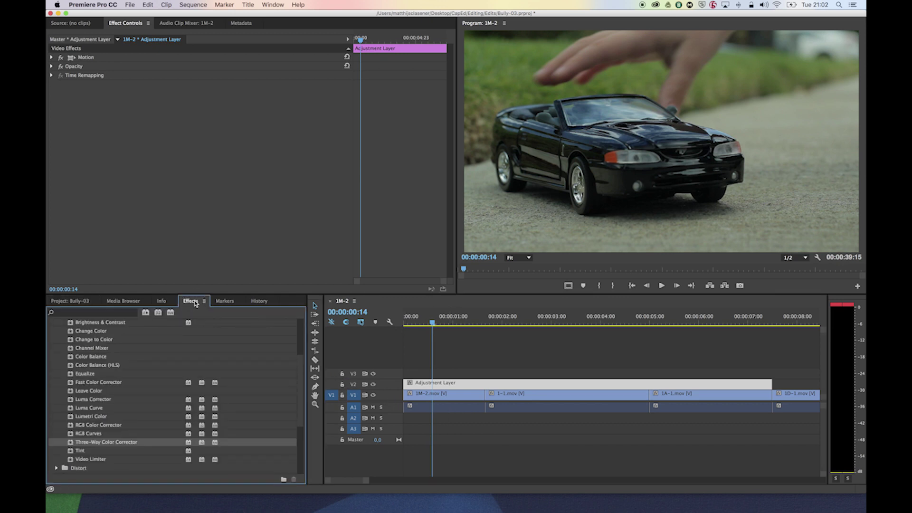
double_click(72, 443)
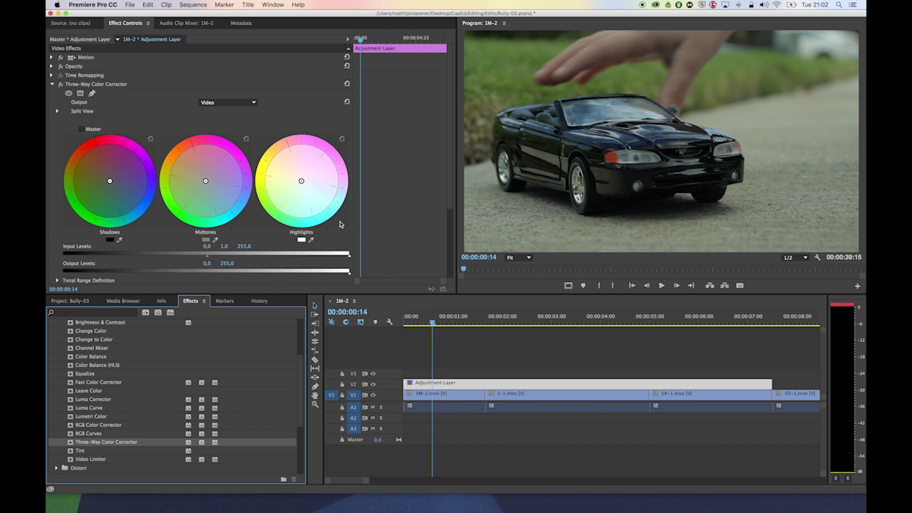
Try shifting all three color wheels together with the Master option enabled, and turn Master off again.
left_click(82, 129)
left_click(82, 129)
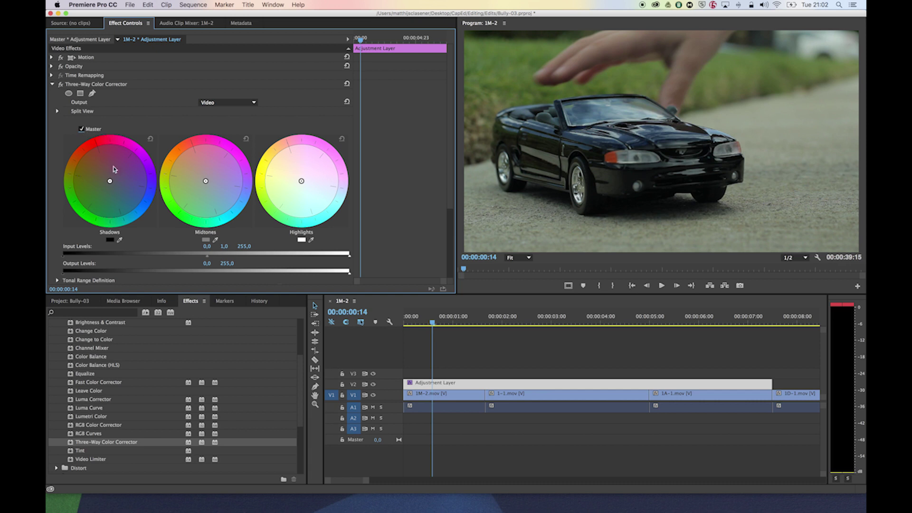
mouse_move(110, 182)
left_mouse_down()
mouse_move(124, 189)
mouse_move(94, 155)
mouse_move(140, 202)
mouse_move(93, 199)
mouse_move(124, 177)
mouse_move(97, 158)
mouse_move(126, 189)
mouse_move(114, 196)
mouse_move(122, 166)
mouse_move(102, 169)
left_mouse_up()
left_click(85, 130)
Shift the adjustment layer's shadows slightly towards blue and its midtones and highlights towards warm orange on the separate color wheels.
left_click_drag(111, 182, 120, 187)
left_click_drag(206, 182, 199, 175)
left_click_drag(301, 181, 292, 173)
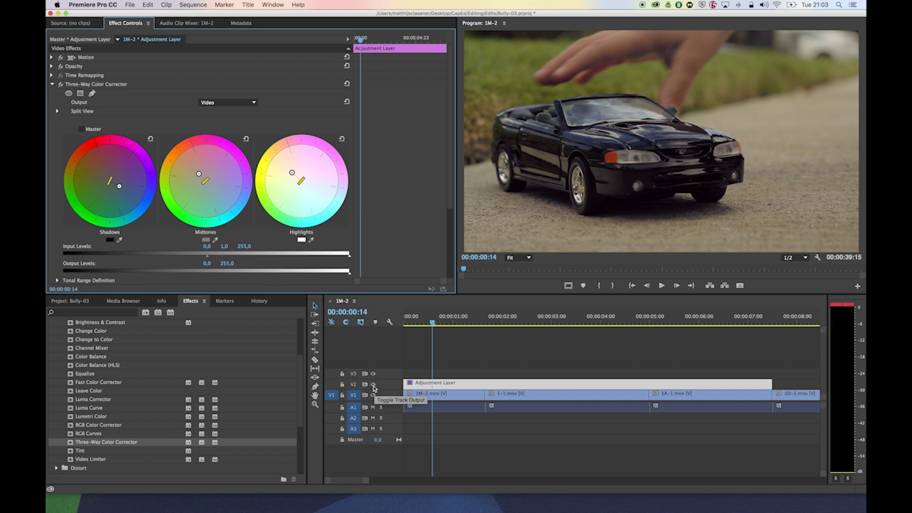
Switch the V2 track output off and on to compare the picture with and without the color wheel correction.
left_click(374, 385)
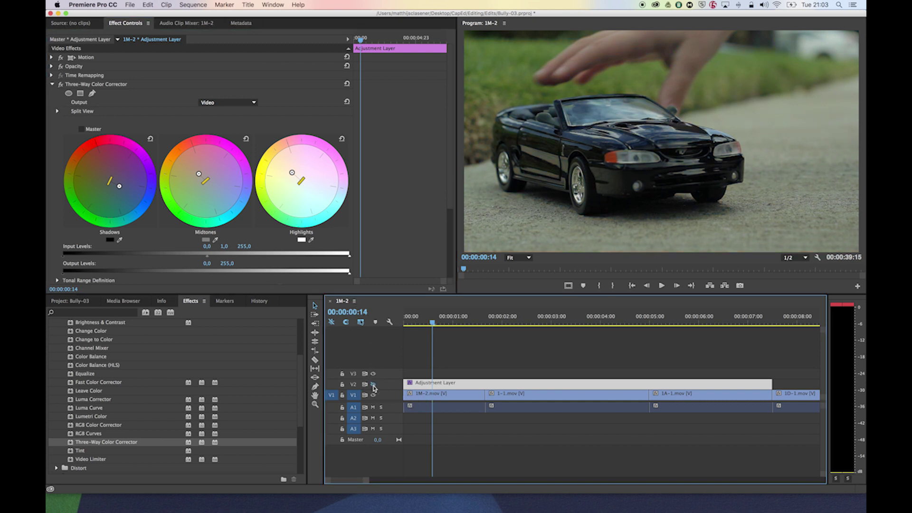
left_click(373, 385)
left_click(375, 385)
left_click(373, 385)
Set the color corrector's input levels to 11,0 for black and 226,1 for white.
left_click_drag(451, 170, 452, 214)
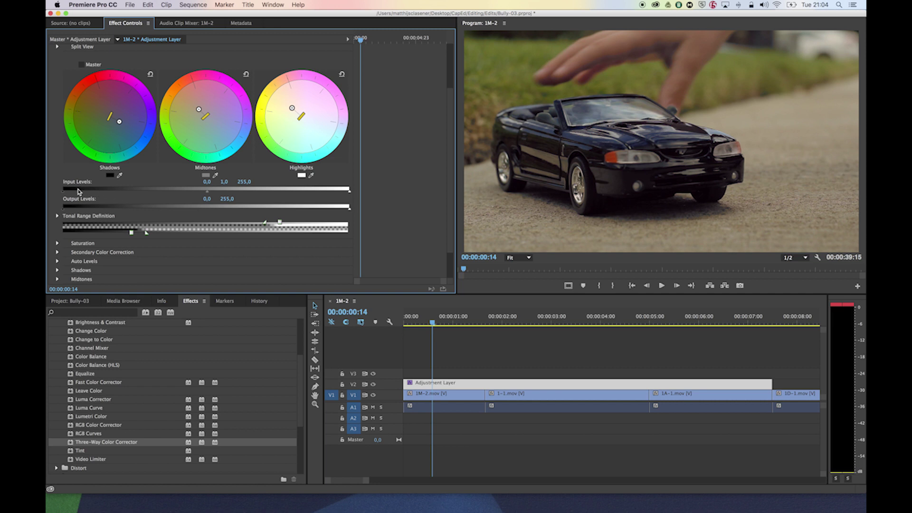
left_click_drag(65, 195, 75, 193)
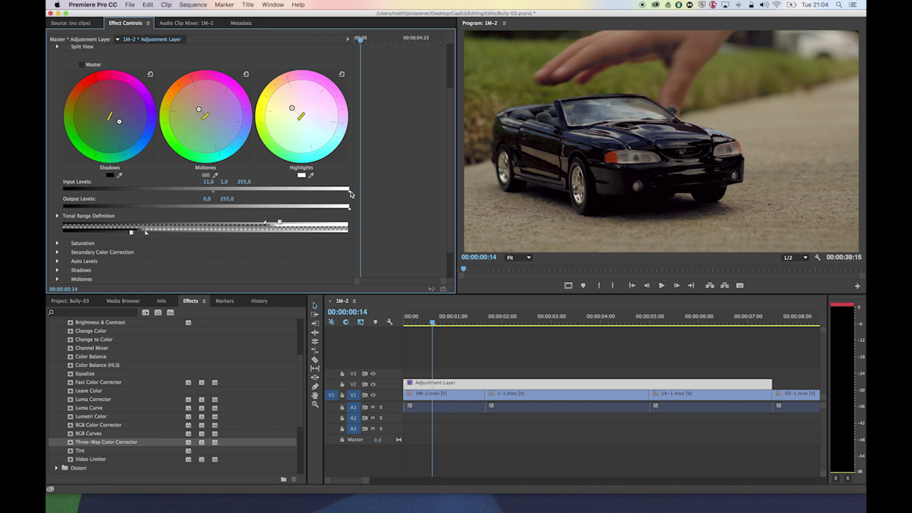
left_click_drag(351, 193, 317, 194)
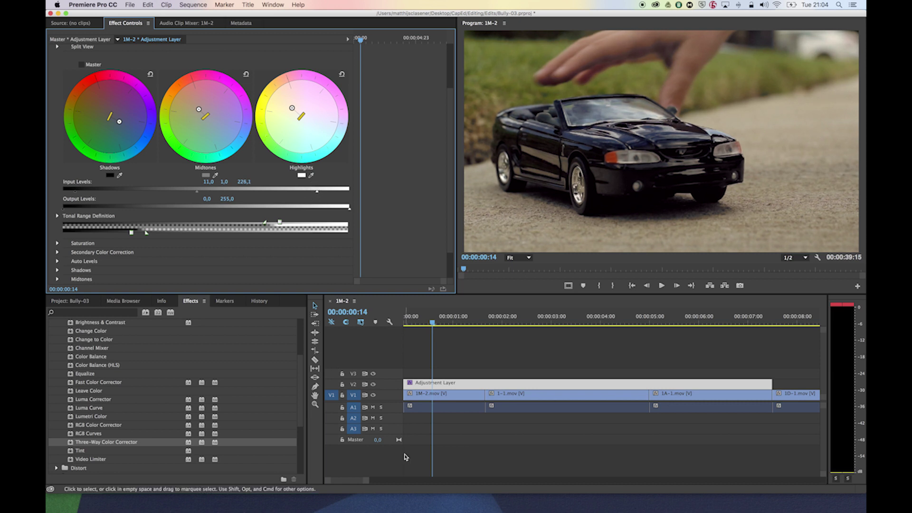
Toggle the V2 track output to compare the picture before and after the input level adjustment.
left_click(373, 385)
left_click(374, 384)
left_click(373, 384)
left_click(373, 385)
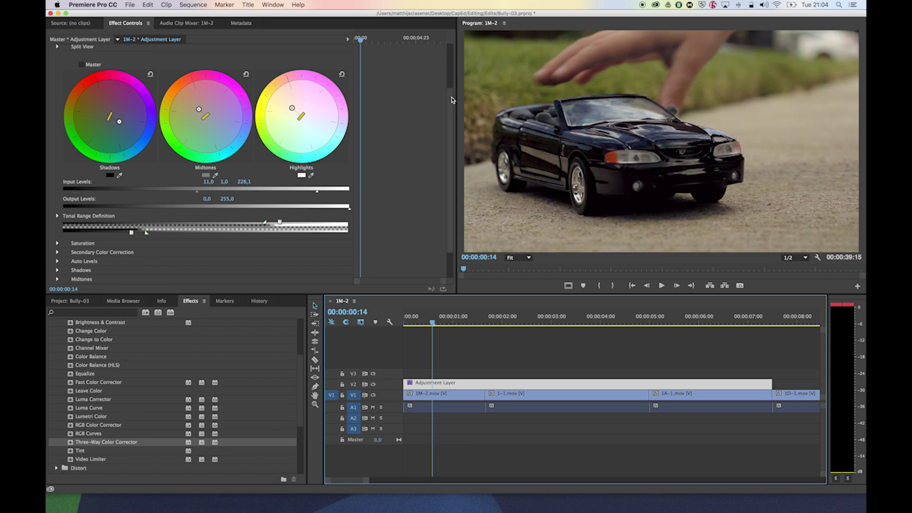
Set the Master Saturation of the adjustment layer's Three-Way Color Corrector to 117.
scroll(452, 102, "down", 3)
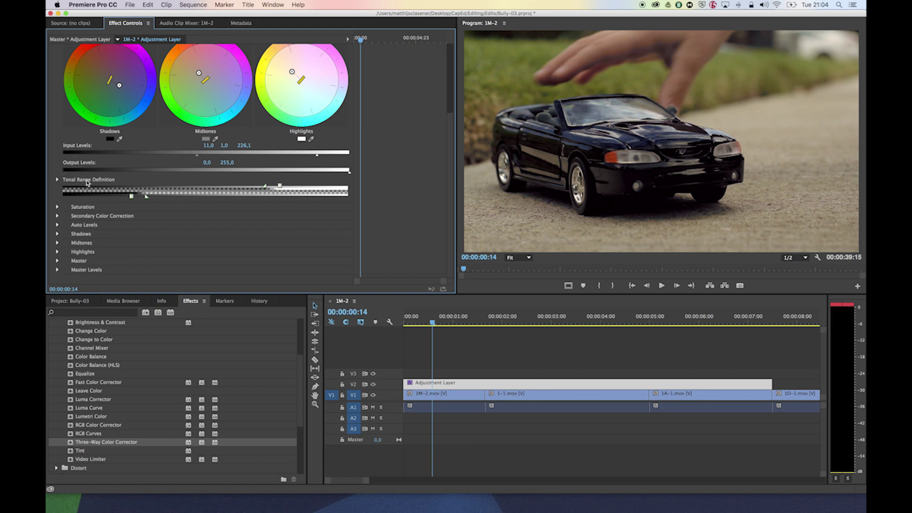
left_click(57, 207)
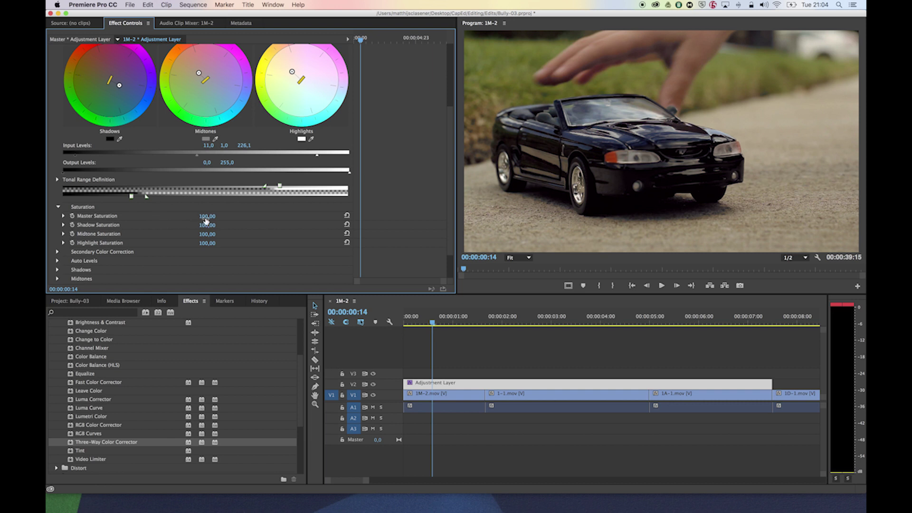
left_click_drag(205, 220, 208, 219)
left_click_drag(207, 216, 210, 217)
left_click(207, 216)
type("105")
key("Return")
left_click_drag(207, 216, 209, 216)
left_click_drag(451, 214, 452, 241)
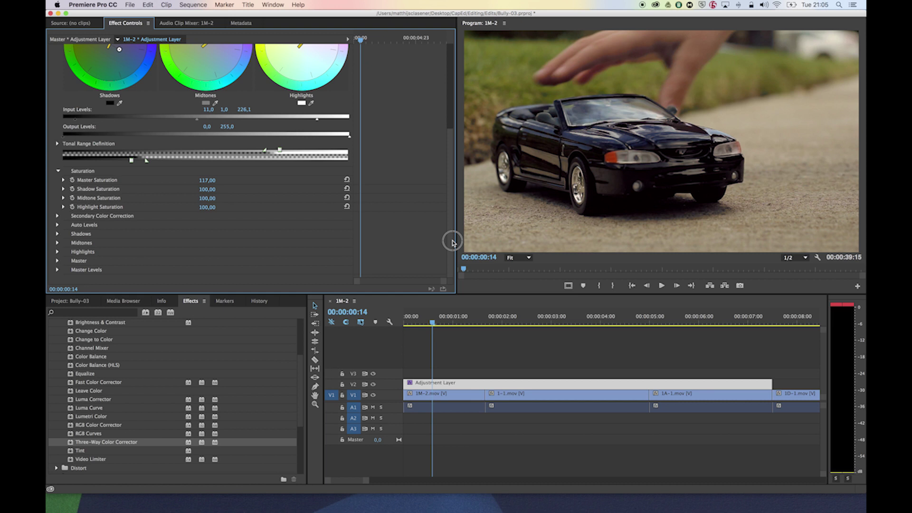
Compare the boy's close-up at 00:00:03:05 with and without the grade by toggling the V2 track output.
left_click_drag(432, 326, 561, 325)
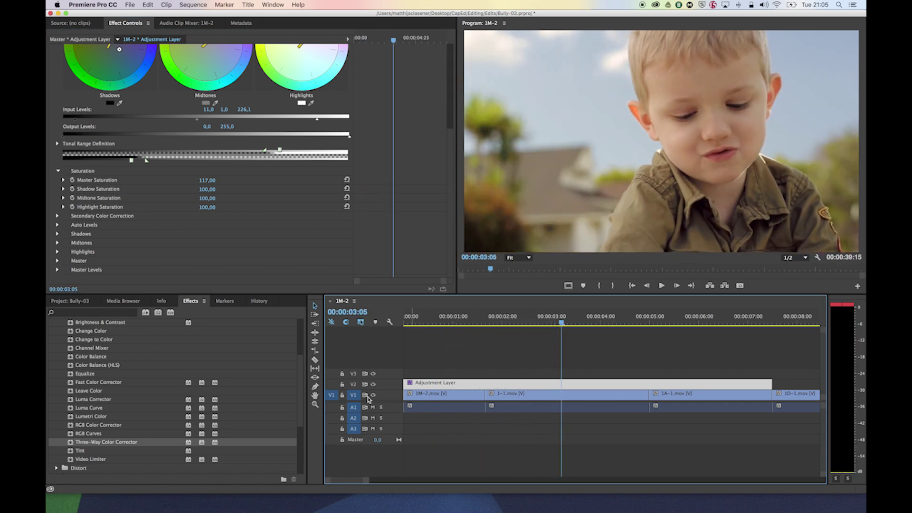
left_click(373, 384)
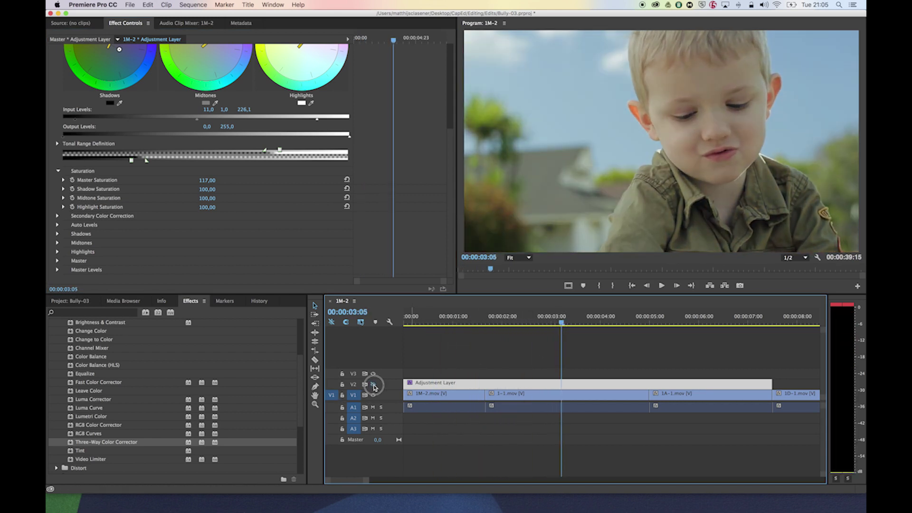
left_click(374, 384)
left_click(373, 385)
left_click(373, 385)
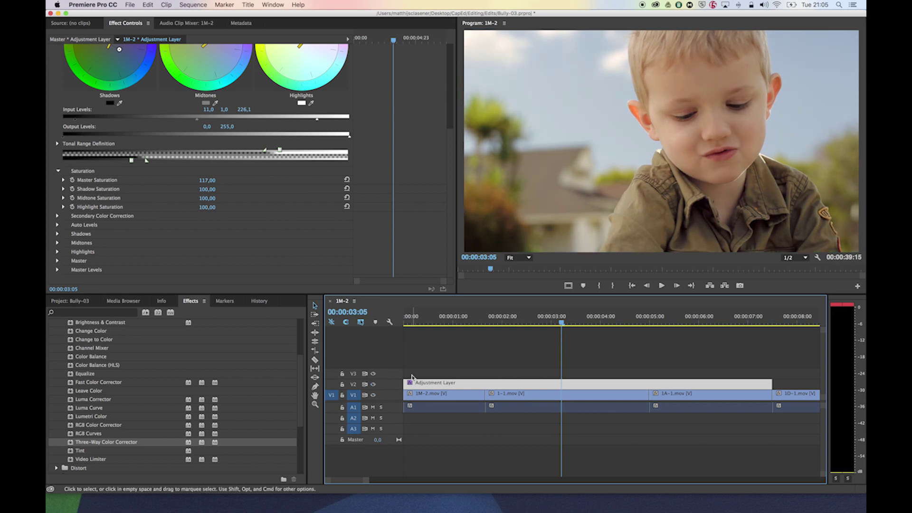
Compare the wide street shot at 00:00:06:00 with and without the grade by toggling the V2 track output.
left_click_drag(563, 325, 699, 316)
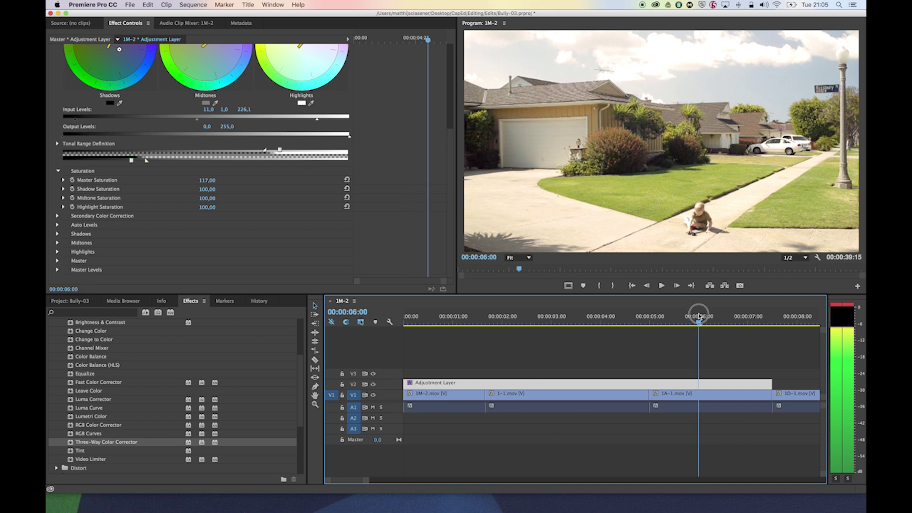
left_click(373, 386)
left_click(373, 386)
left_click(374, 385)
left_click(373, 385)
left_click(373, 385)
left_click(373, 386)
left_click(373, 385)
Set the adjustment layer's opacity to 47% at 00:00:00:21 and turn the V2 track output back on.
left_click_drag(697, 323, 396, 323)
scroll(446, 233, "up", 5)
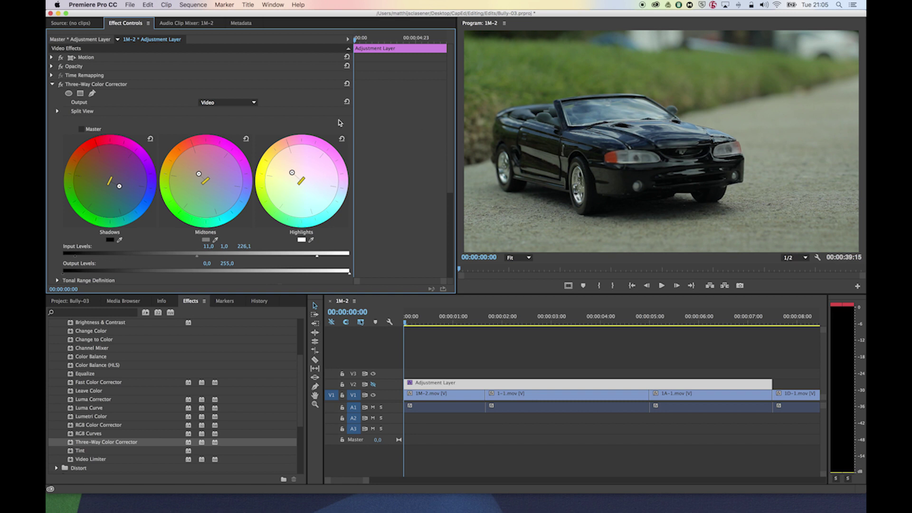
left_click_drag(437, 319, 447, 320)
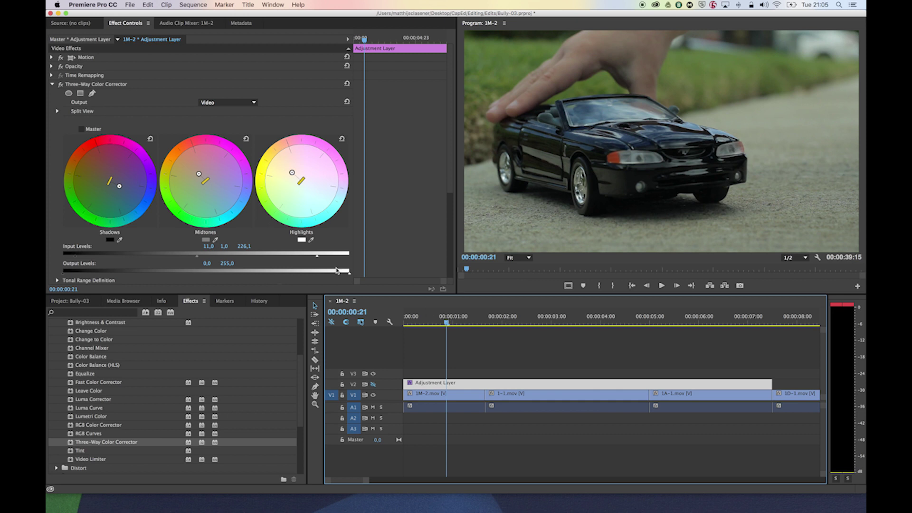
left_click(51, 67)
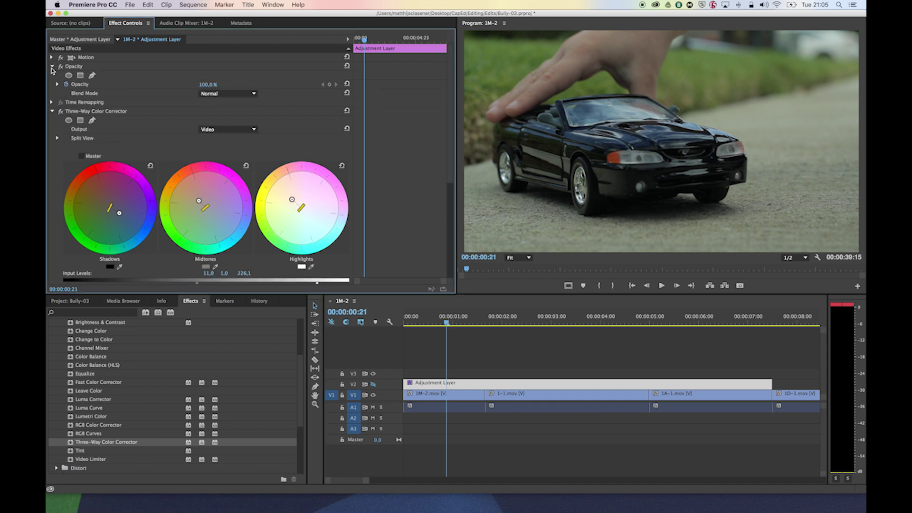
left_click(208, 84)
type("93")
key("Return")
left_click(374, 385)
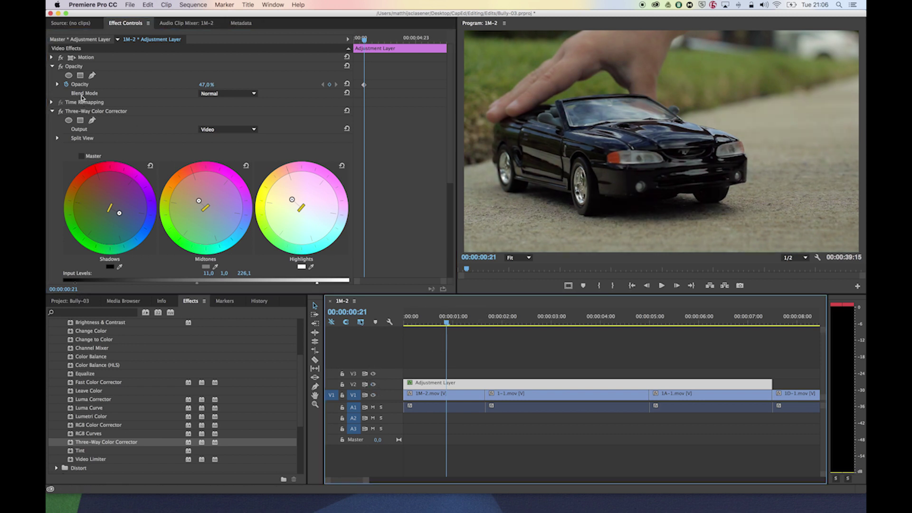
Reset the adjustment layer's opacity to 100% and move the playhead on to the second clip.
left_click(346, 67)
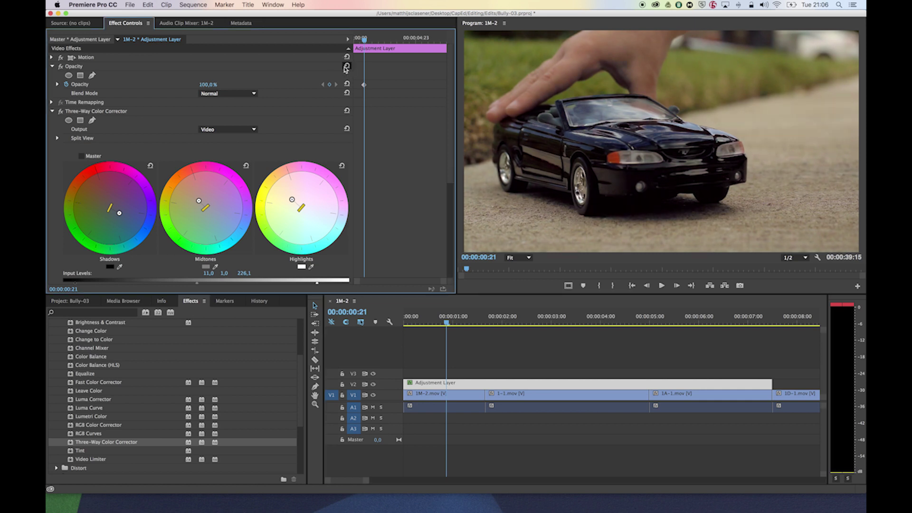
left_click_drag(208, 85, 239, 86)
left_click_drag(446, 323, 537, 314)
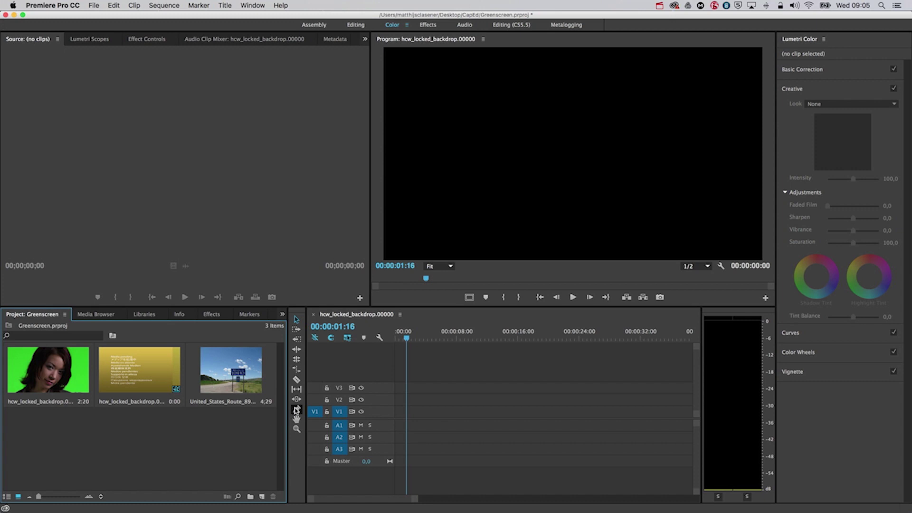
In the Greenscreen project, place the United_States_Route_89 image at the start of V1 with scale 75 and position 805, 422.
left_click_drag(226, 372, 448, 415)
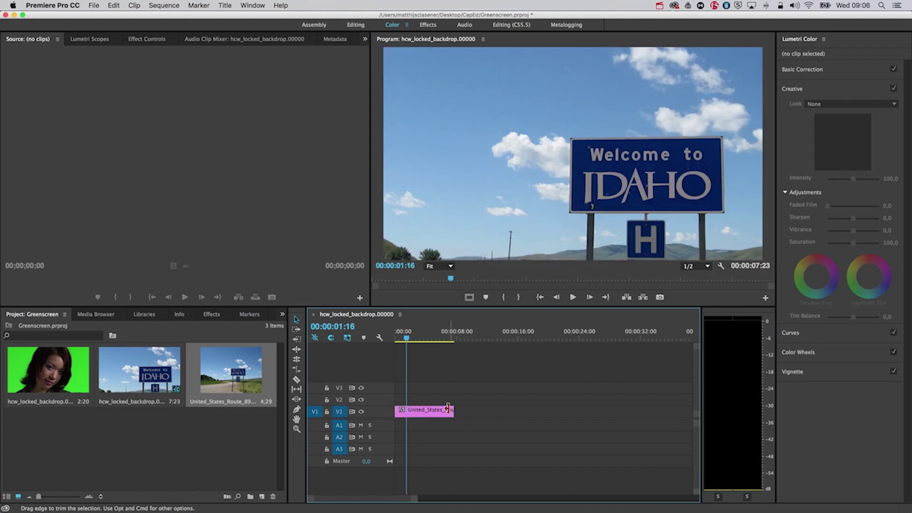
left_click(149, 41)
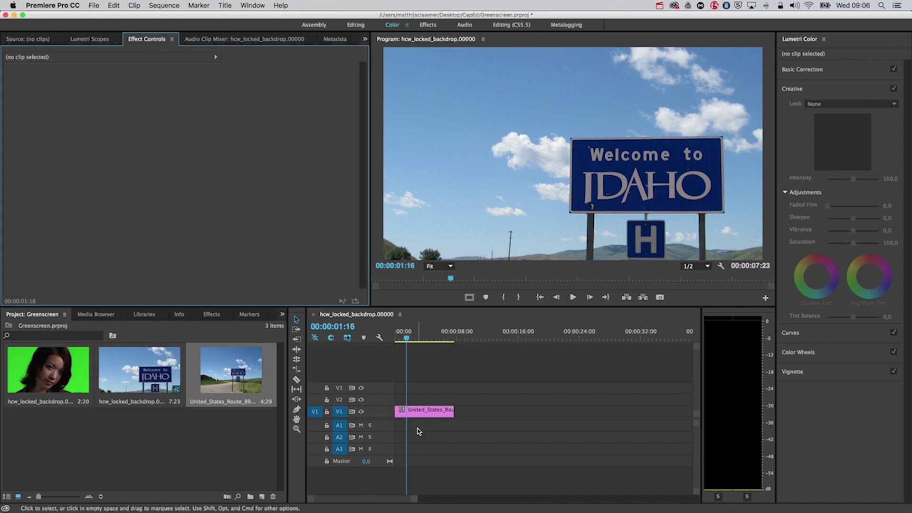
left_click(423, 411)
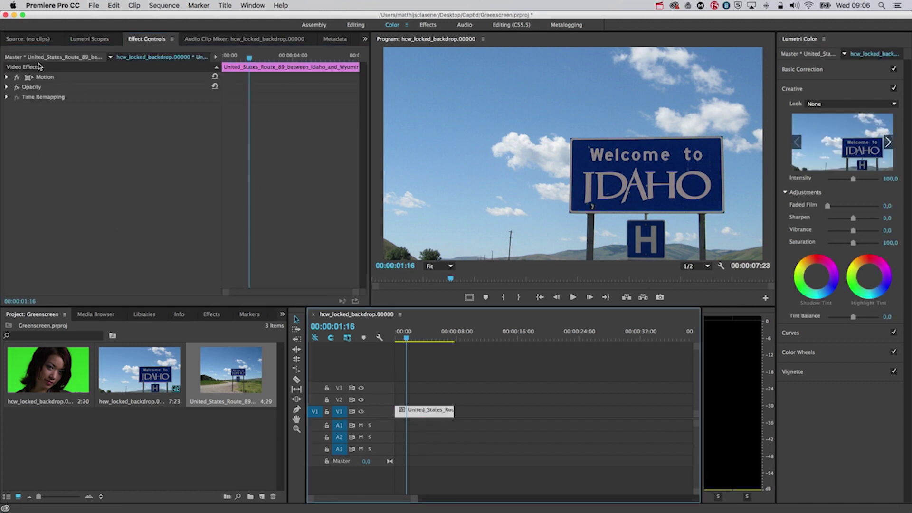
left_click(7, 77)
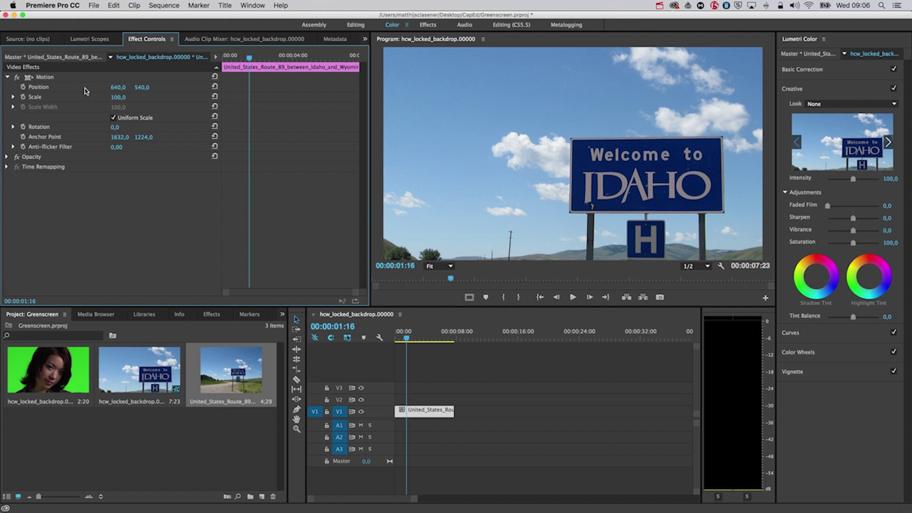
left_click_drag(117, 97, 197, 88)
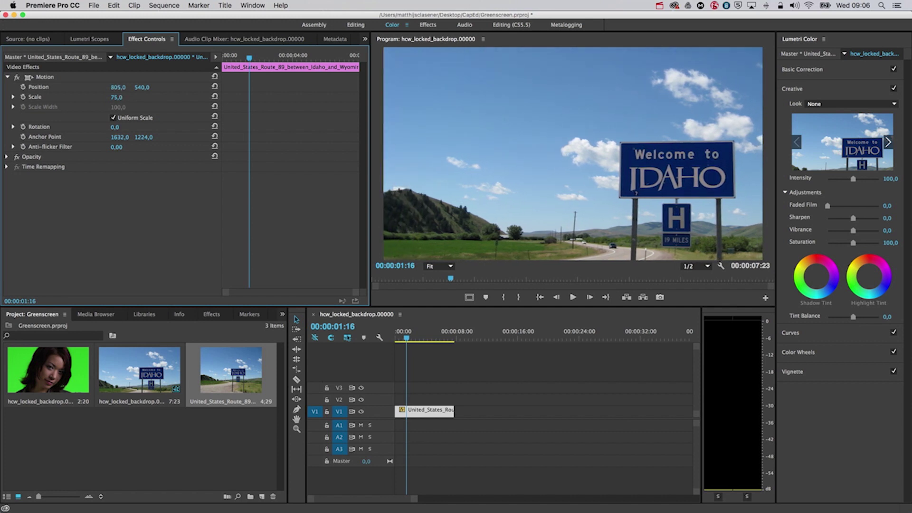
left_click_drag(141, 88, 85, 88)
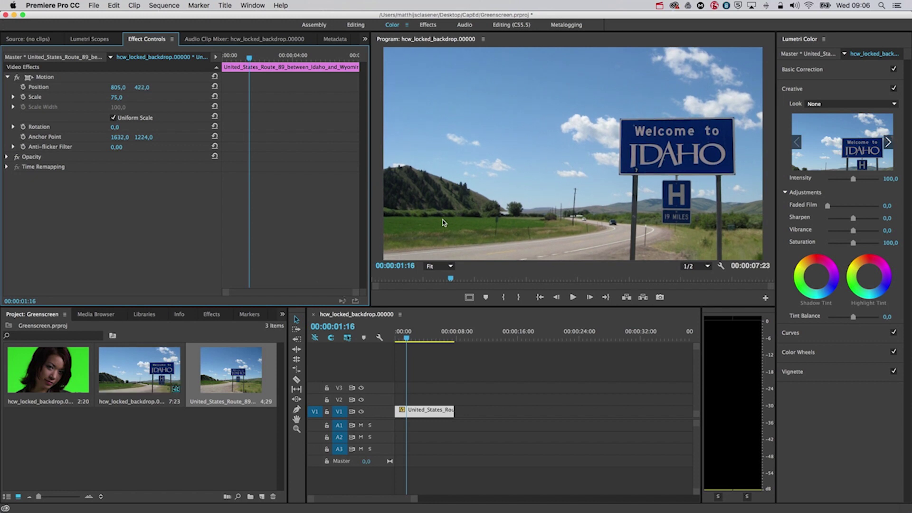
Place the green screen clip on V2 above the road sign image and trim the image to the clip's length.
left_click_drag(86, 362, 392, 403)
left_click_drag(453, 411, 415, 412)
left_click_drag(413, 499, 380, 503)
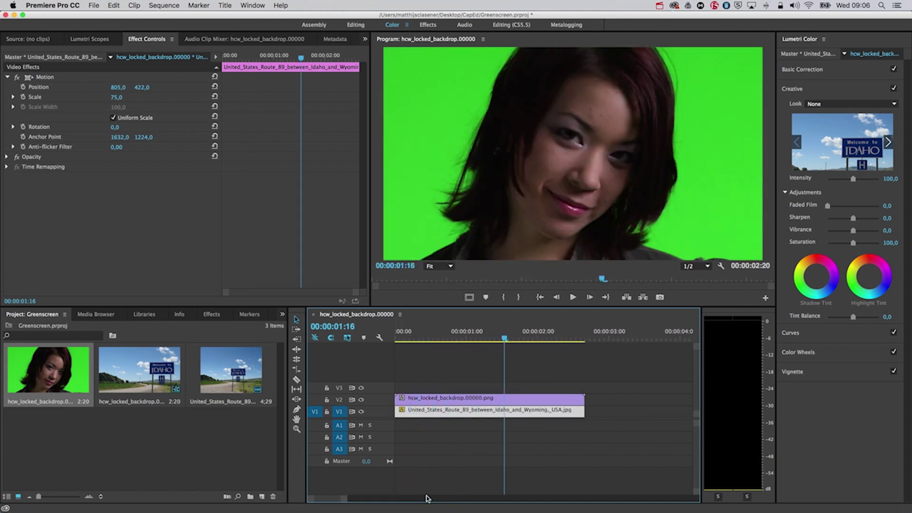
Apply the Ultra Key keying effect to the green screen clip on V2.
left_click(463, 402)
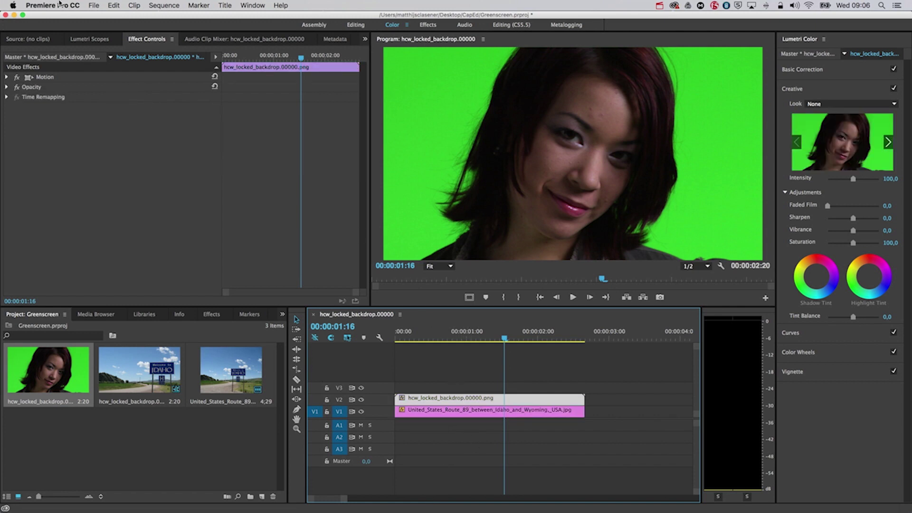
left_click(212, 314)
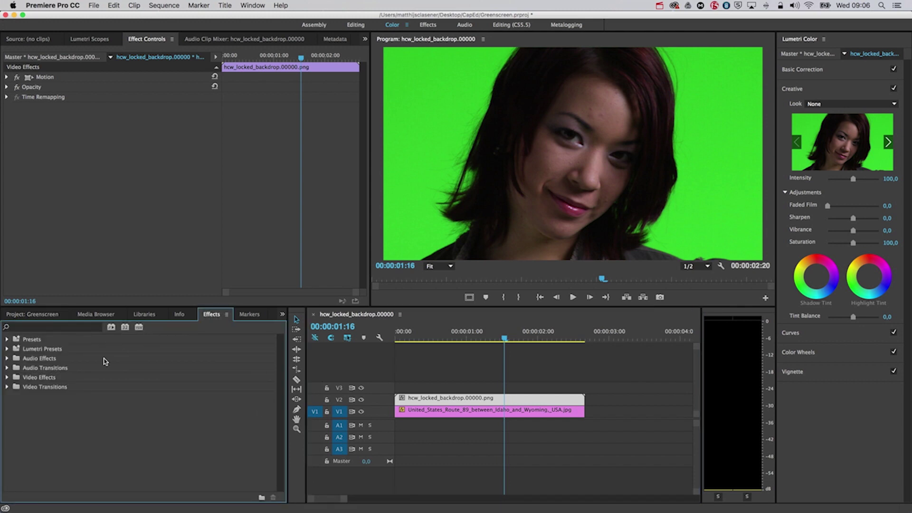
left_click(8, 378)
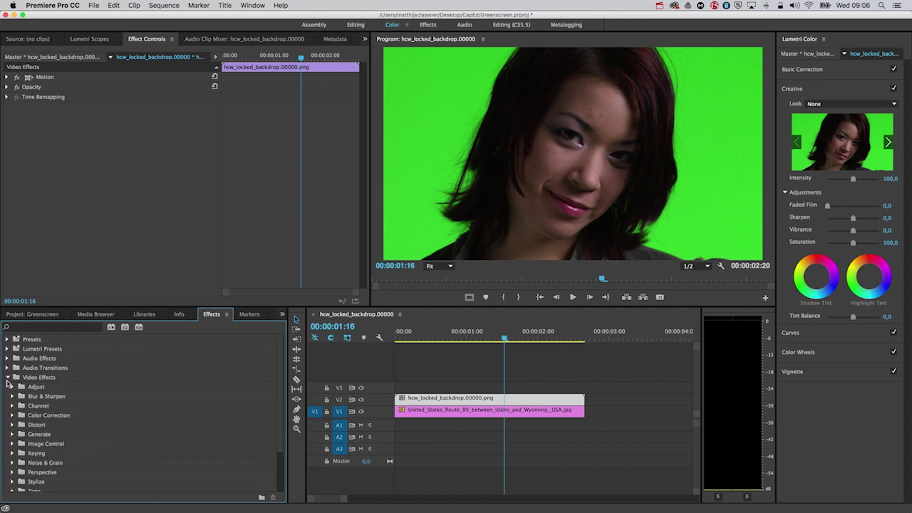
left_click(13, 455)
left_click(12, 454)
left_click_drag(284, 406, 281, 448)
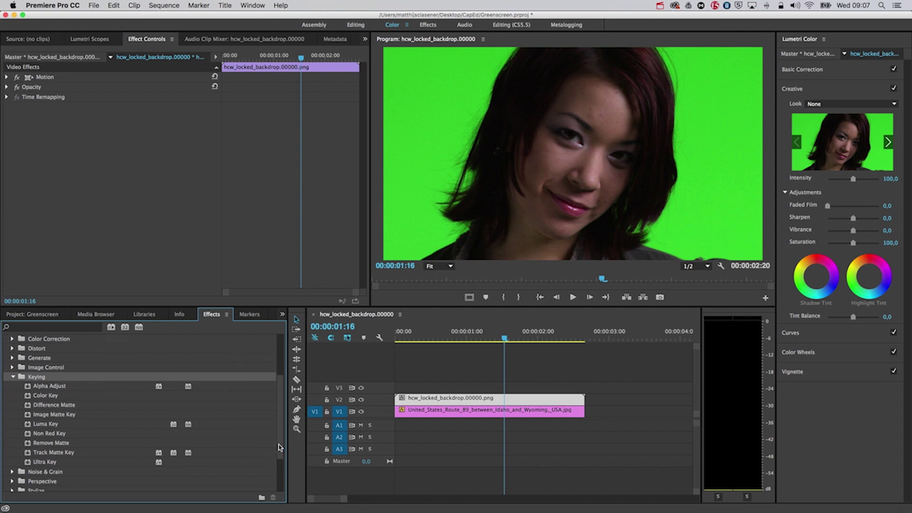
left_click(52, 463)
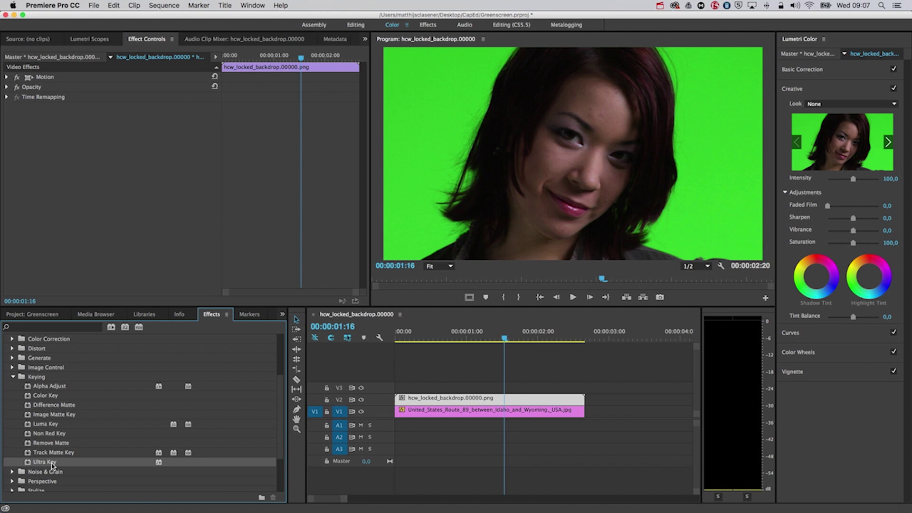
left_click_drag(52, 464, 449, 402)
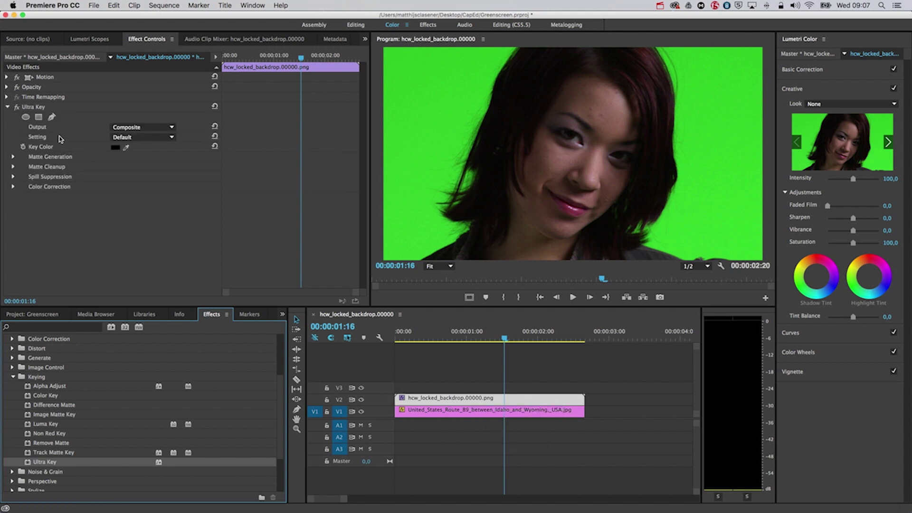
Sample the green background beside the woman as the Ultra Key's Key Color.
left_click(32, 108)
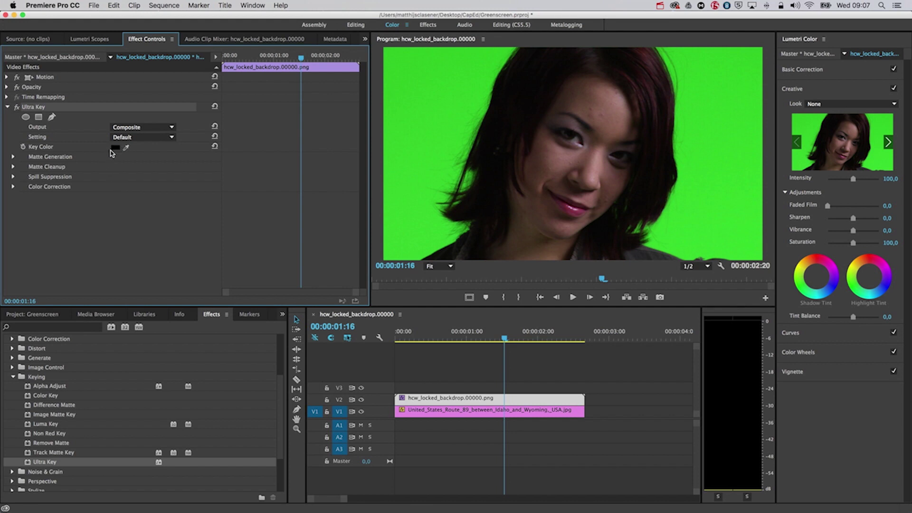
left_click(126, 147)
left_click(404, 134)
left_click(402, 137)
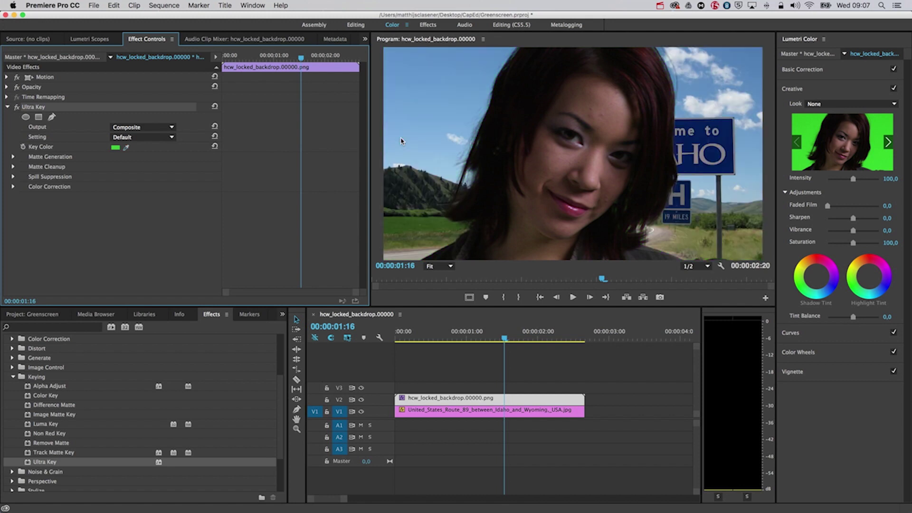
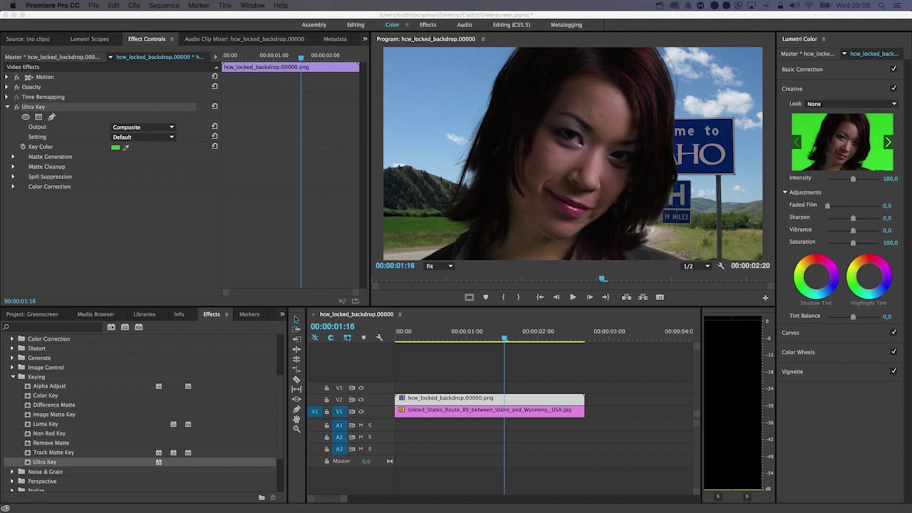
Try a Choke of 100 in the Ultra Key's Matte Cleanup settings and return it to 0.
left_click(87, 273)
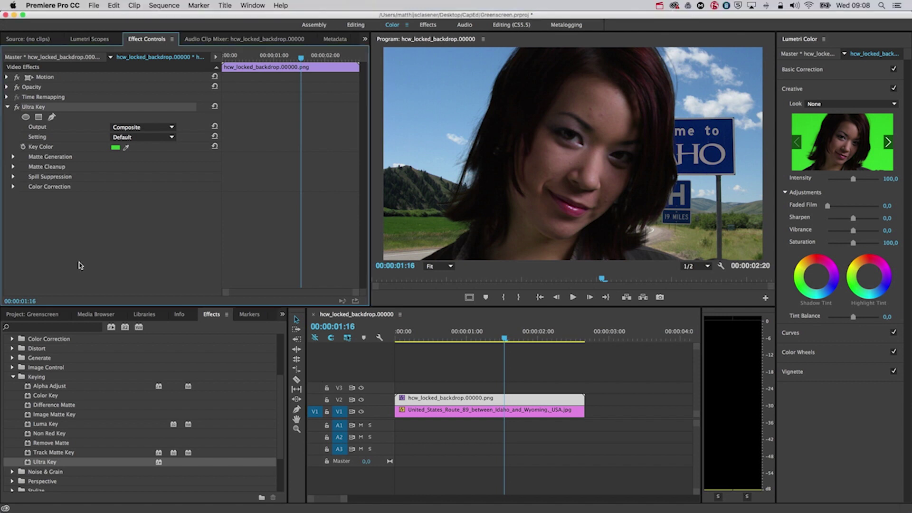
left_click(13, 156)
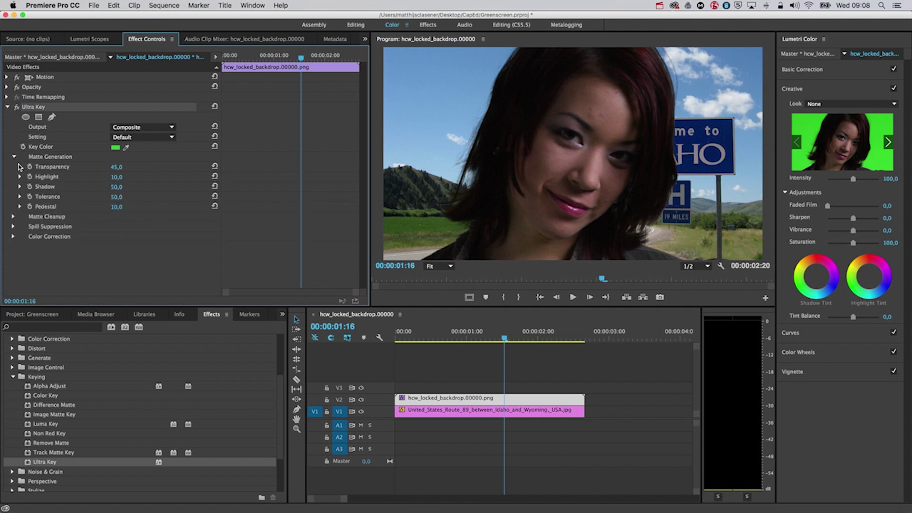
left_click(14, 216)
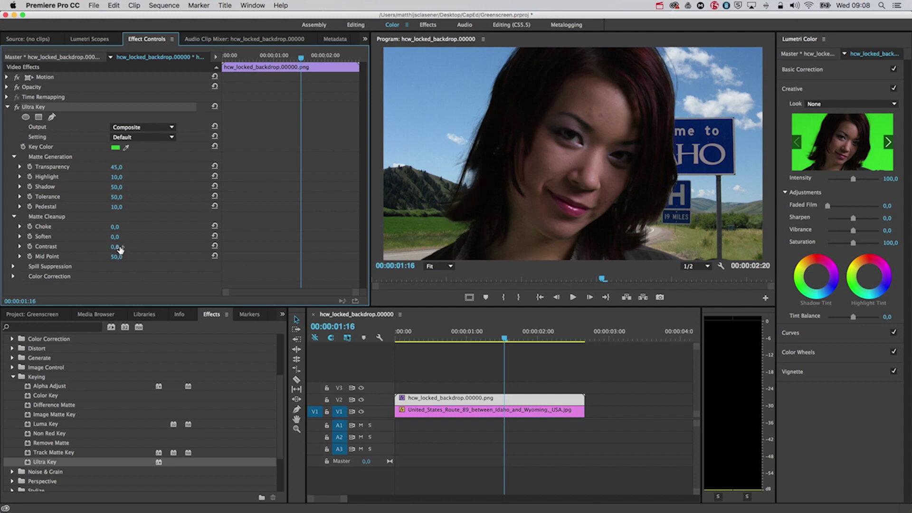
left_click_drag(114, 226, 205, 226)
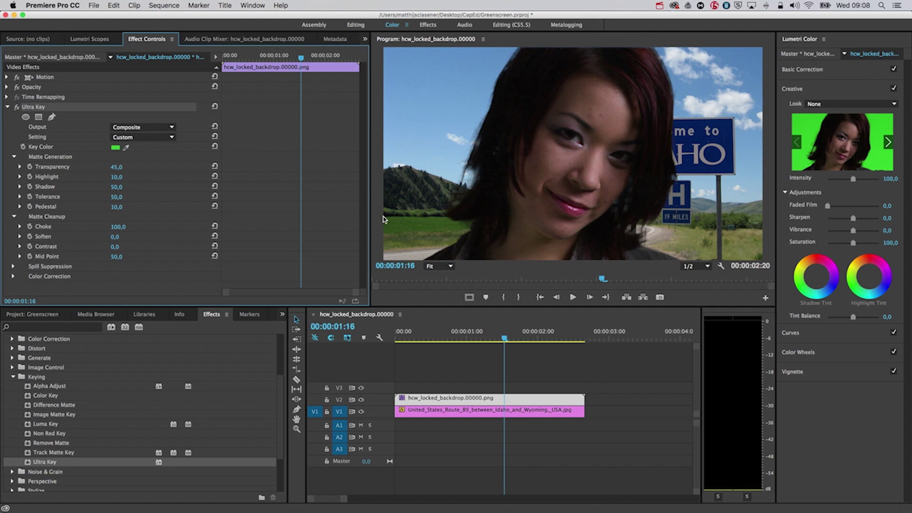
left_click_drag(131, 228, 43, 228)
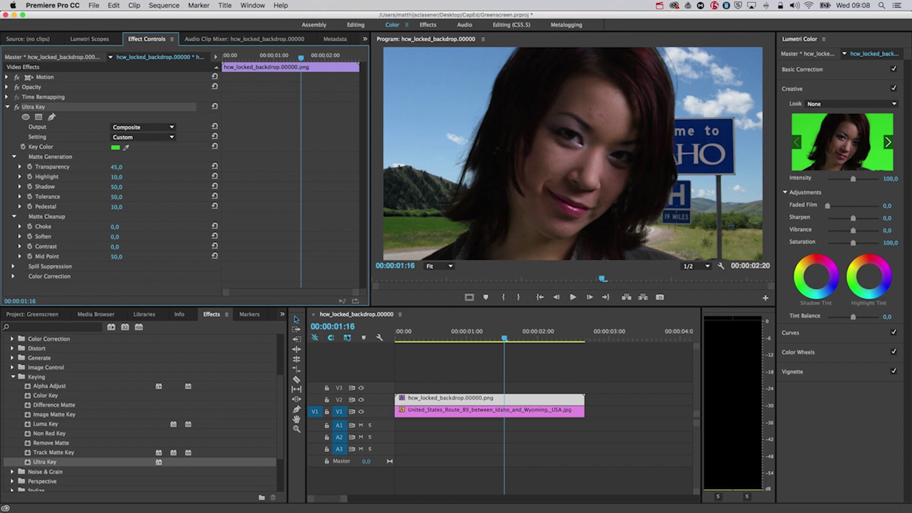
Examine the Ultra Key's Spill Suppression settings.
left_click(12, 268)
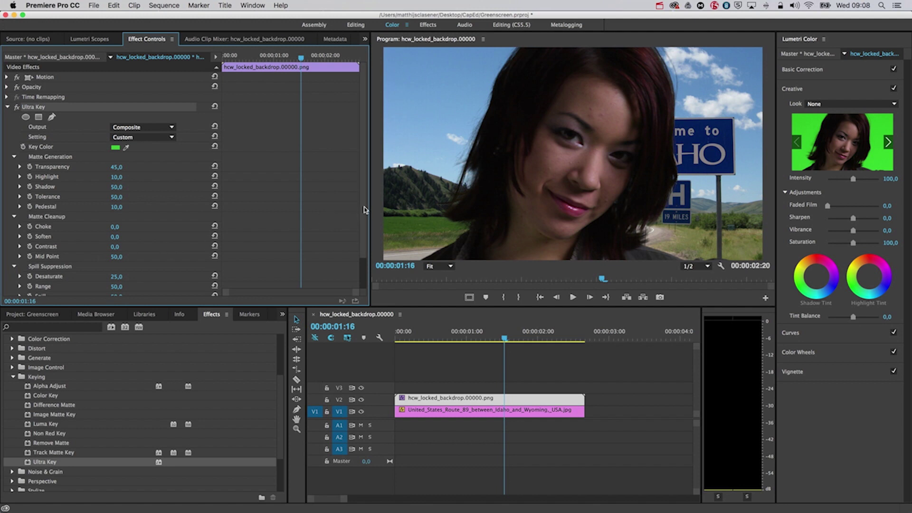
scroll(363, 210, "down", 3)
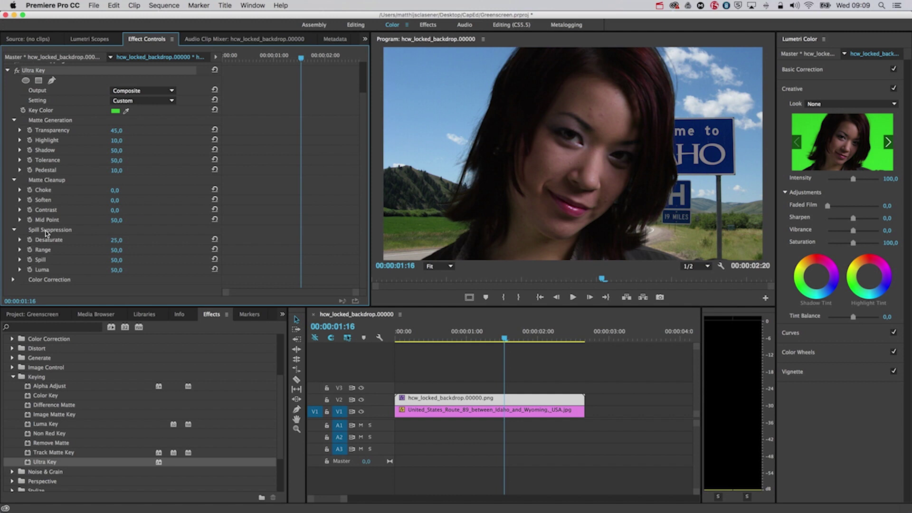
scroll(361, 87, "up", 2)
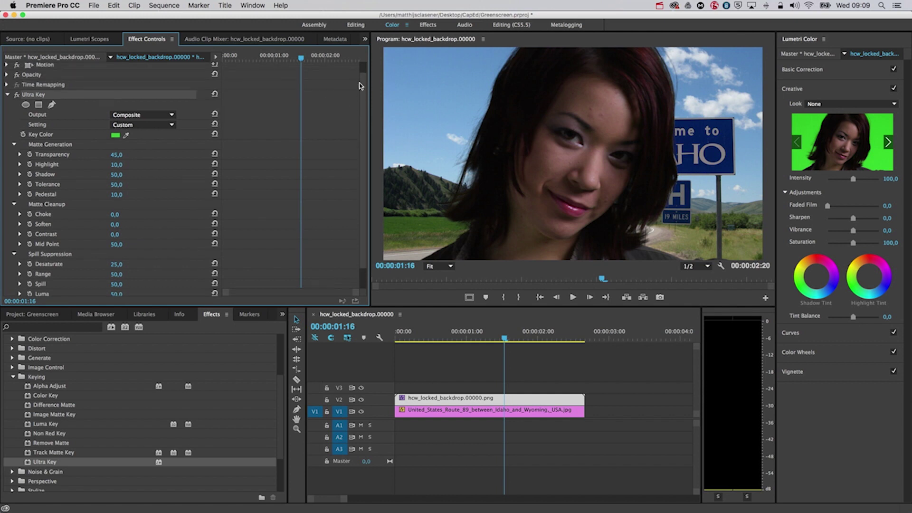
scroll(361, 86, "up", 1)
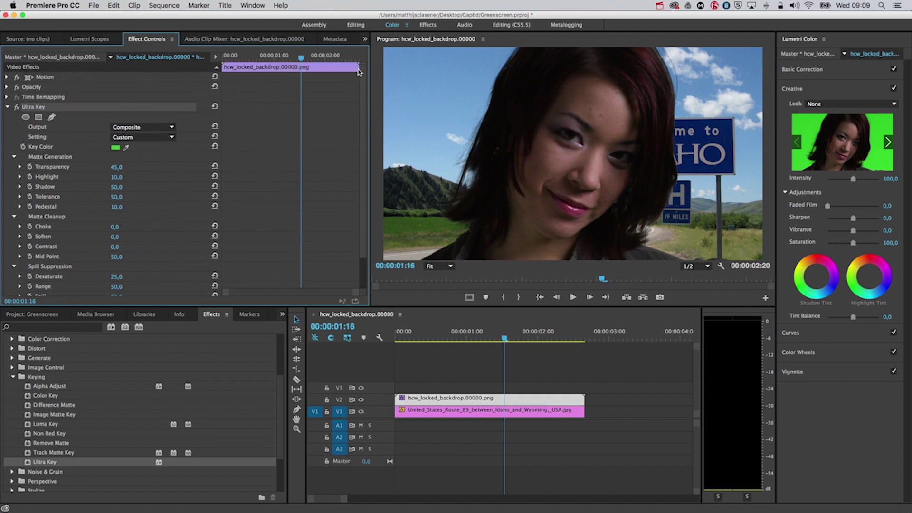
Set the green screen clip's horizontal Position to 461 beside the Idaho sign and check the composite at 00:00:00:19.
left_click(6, 78)
left_click_drag(134, 89, 34, 89)
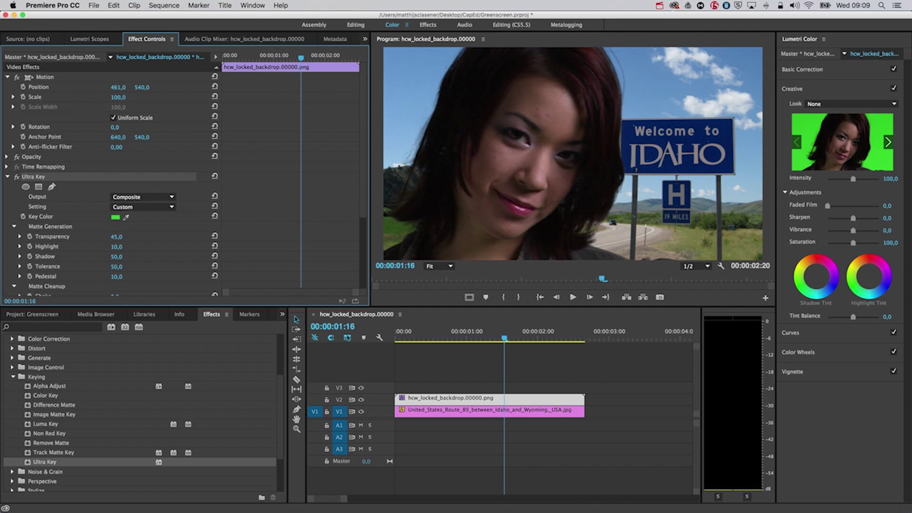
left_click_drag(504, 339, 441, 338)
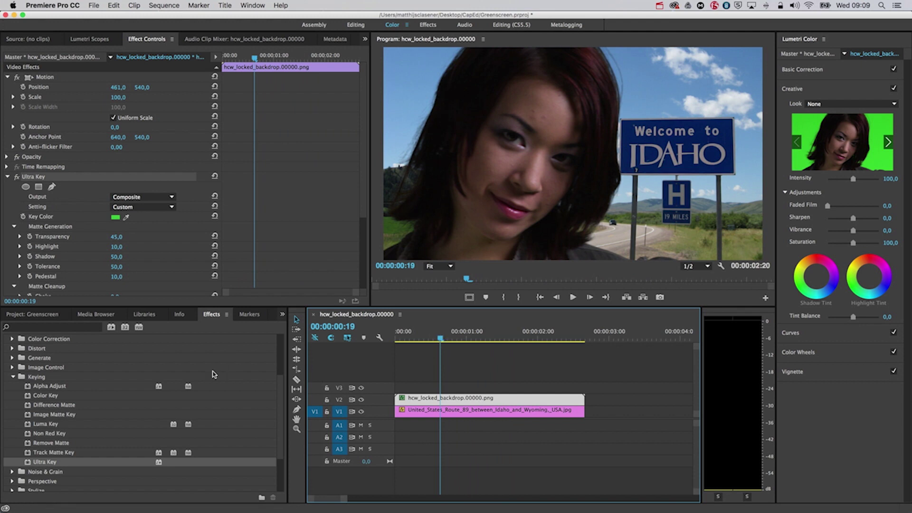
Remove the Ultra Key effect from the green screen clip and reset its Motion settings.
left_click(36, 179)
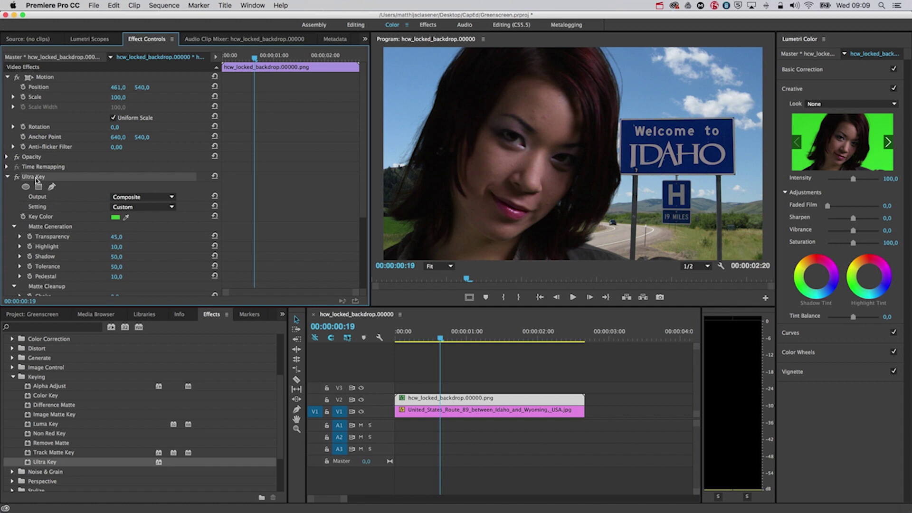
key("Delete")
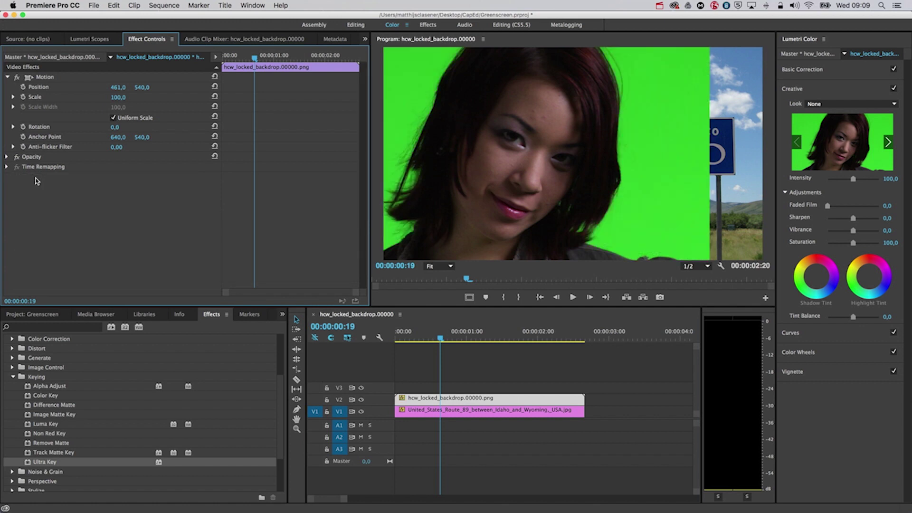
left_click(215, 77)
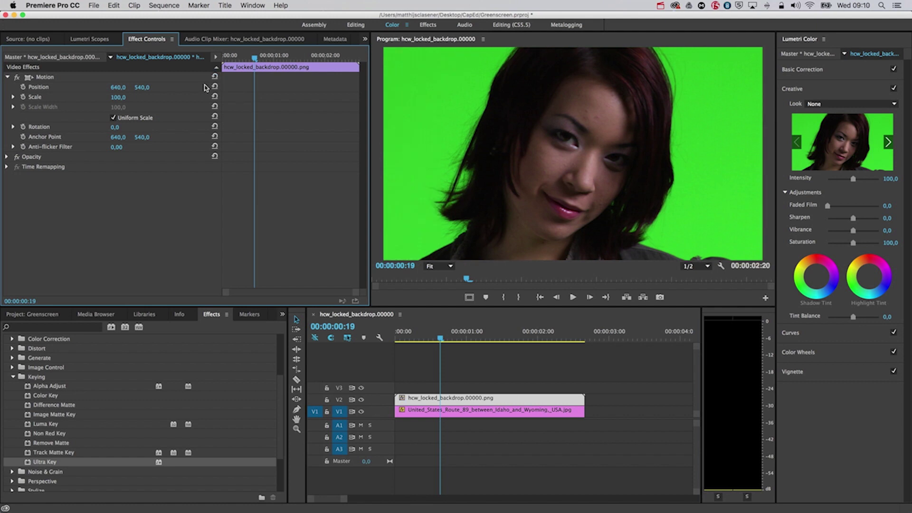
Replace both the green screen clip and the road sign image with an After Effects composition.
left_click_drag(463, 372, 461, 421)
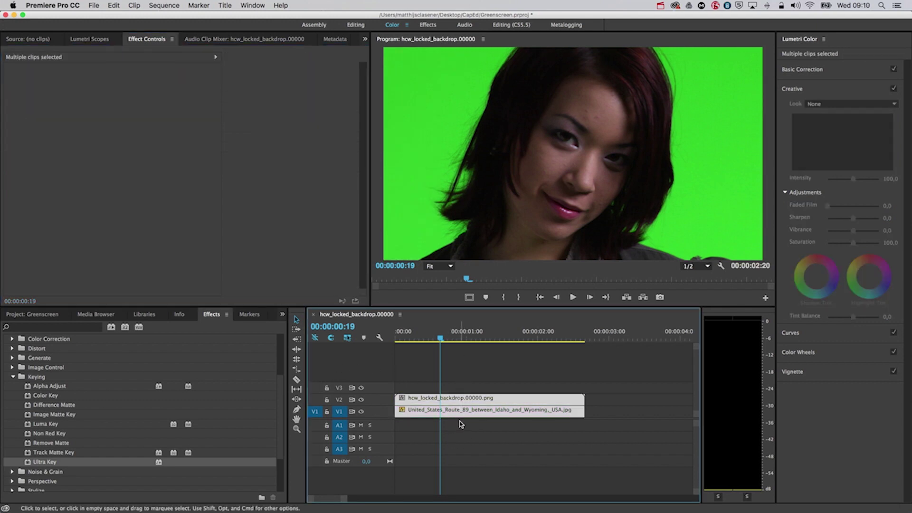
right_click(473, 401)
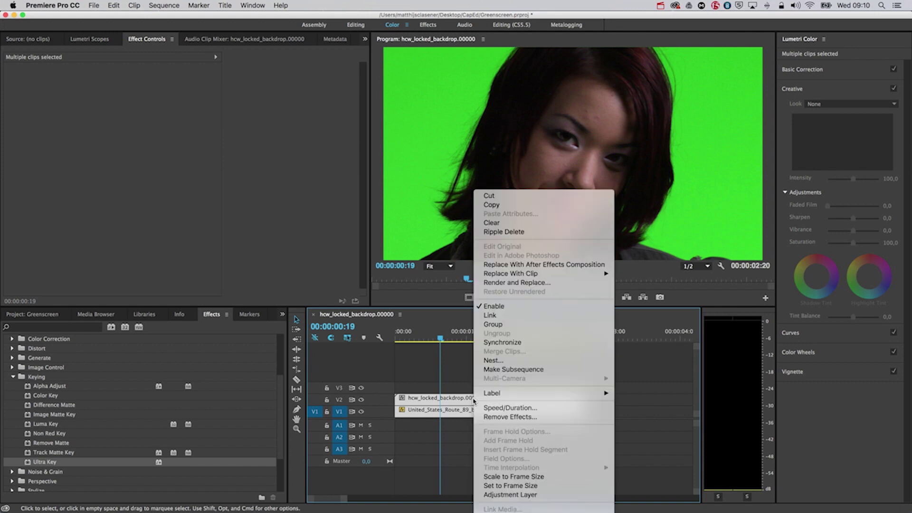
left_click(526, 264)
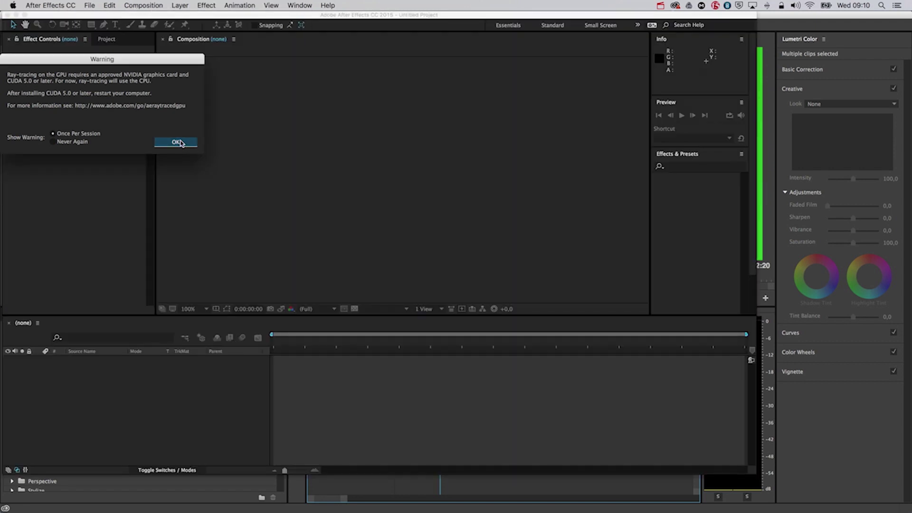
Save the After Effects project as Greenscreen in the CapEd folder and turn on pixel aspect ratio correction for the composition view.
left_click(176, 142)
key("super+s")
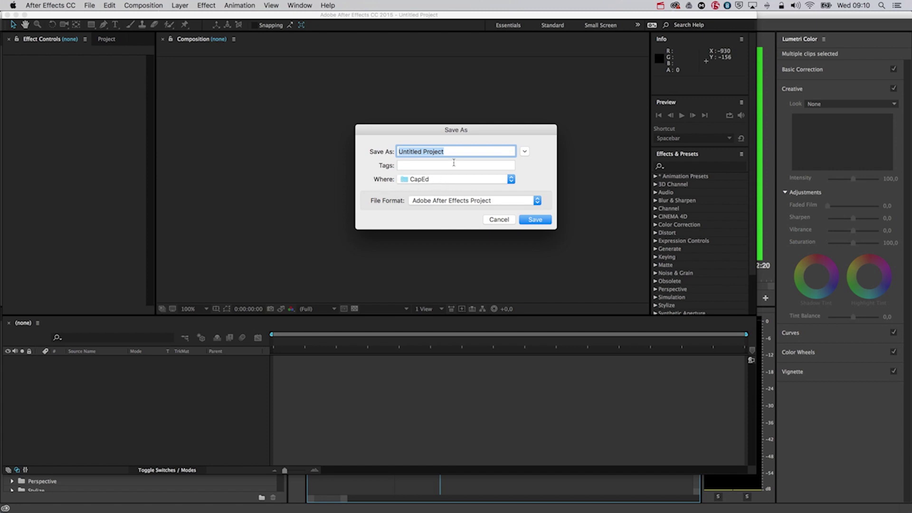
type("Greenscreen")
left_click(533, 220)
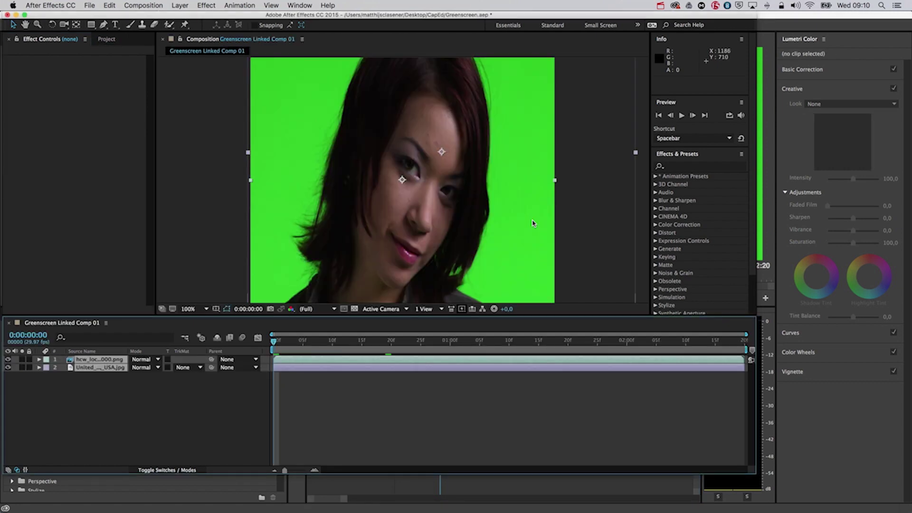
left_click(452, 311)
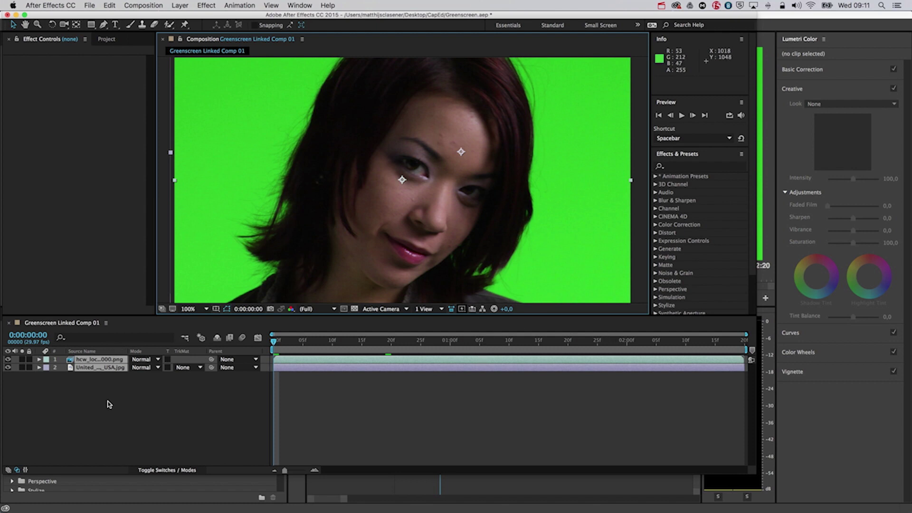
Apply the Keylight (1.2) keying effect to the green screen layer.
left_click(103, 361)
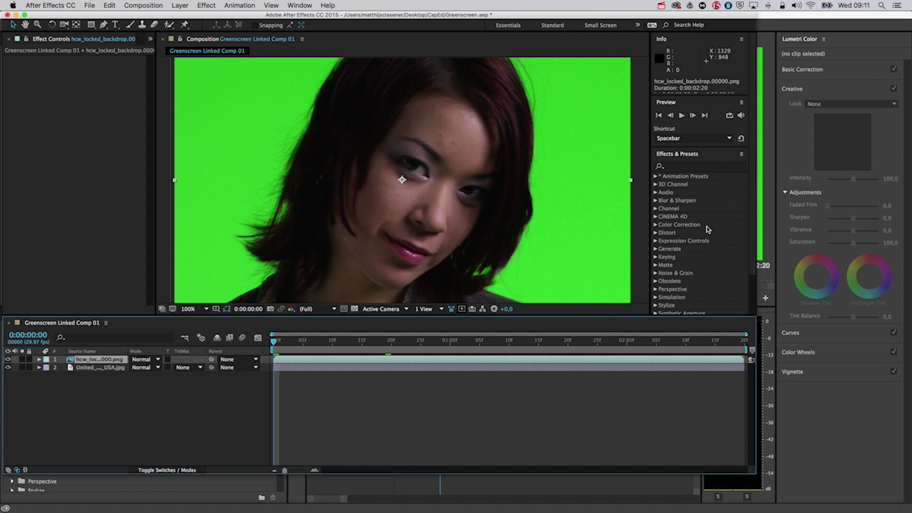
scroll(750, 223, "down", 2)
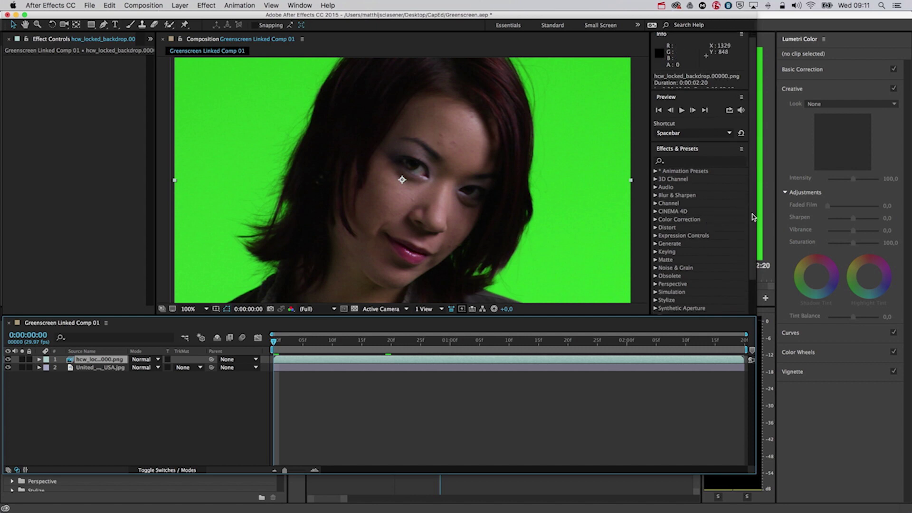
scroll(752, 230, "down", 3)
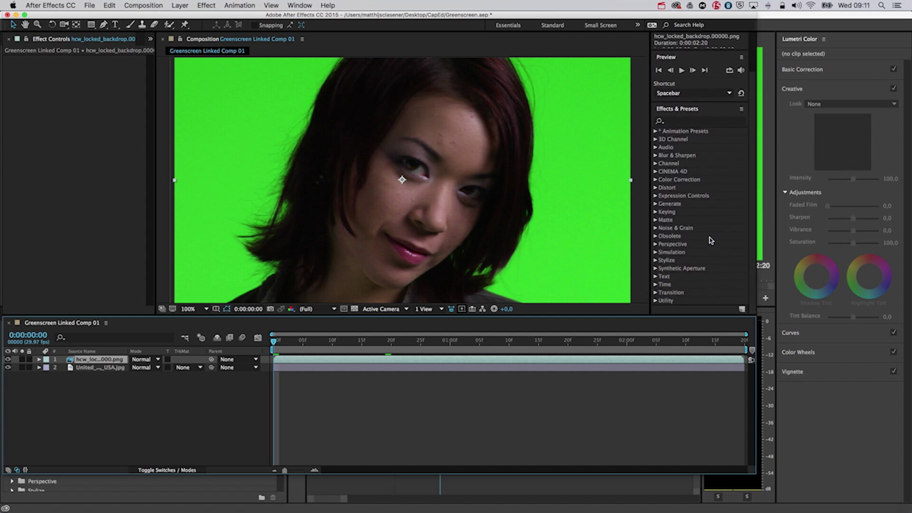
left_click(655, 212)
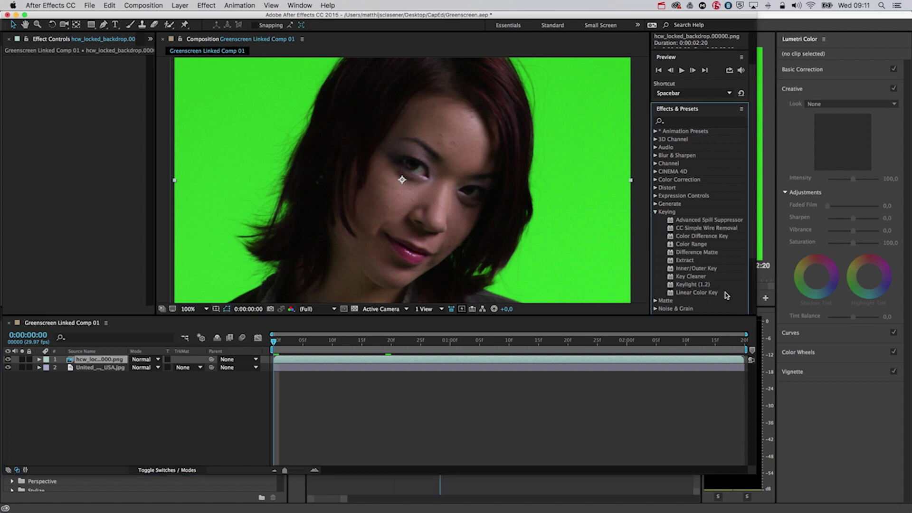
left_click(697, 285)
left_click_drag(706, 286, 602, 251)
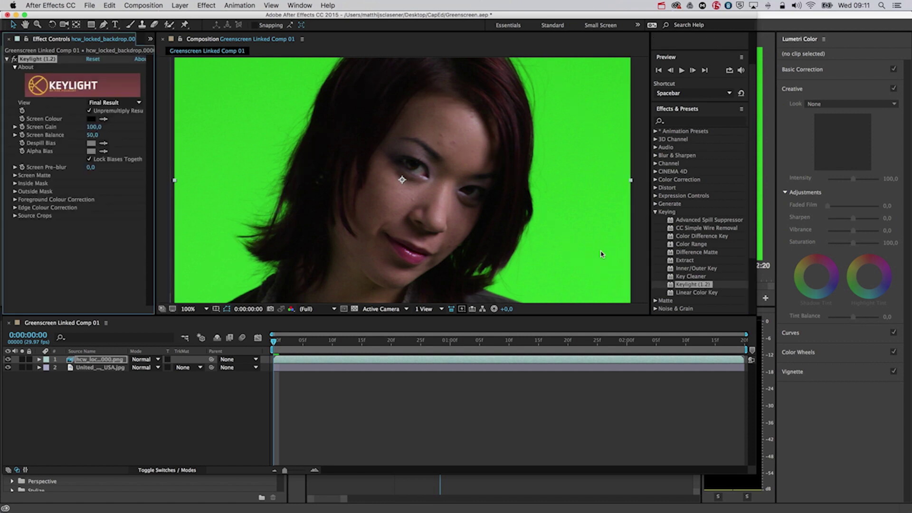
Sample the green background beside the woman as Keylight's Screen Colour and deselect the layer.
left_click(104, 119)
left_click(197, 122)
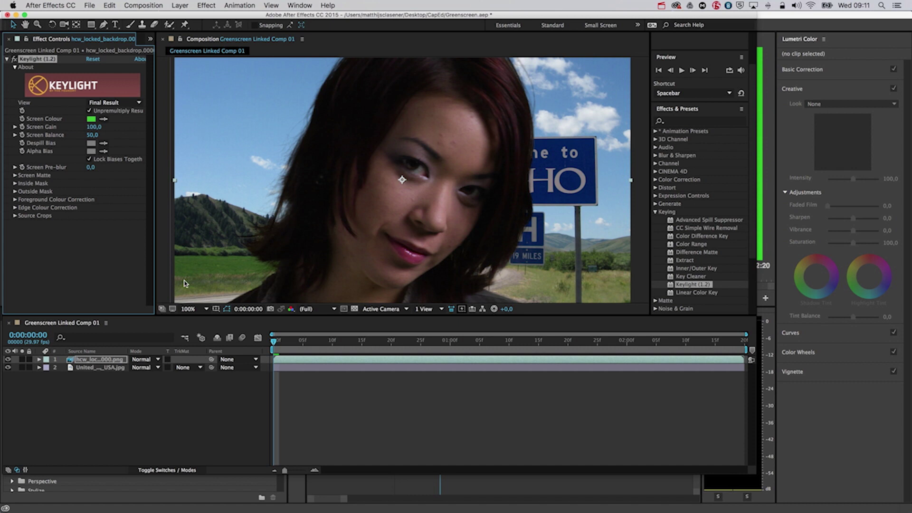
left_click(162, 417)
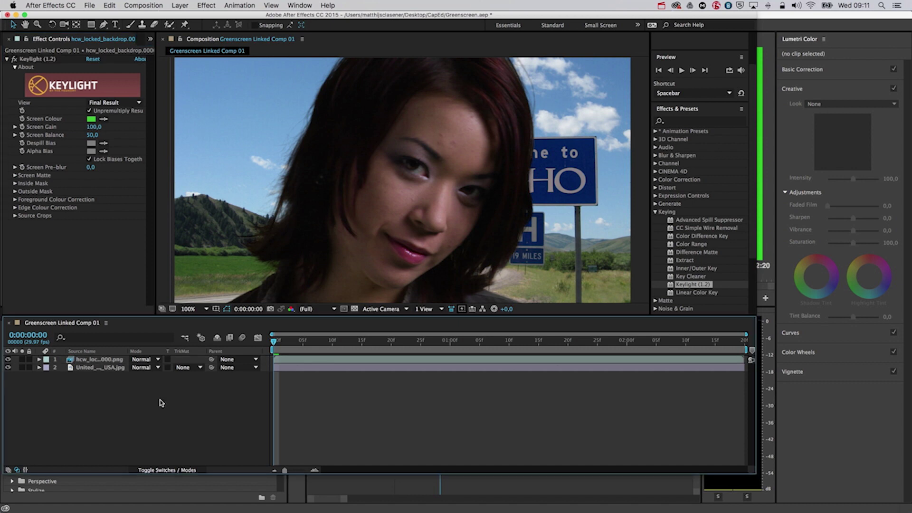
Add a text layer reading "Potatoes" across the lower part of the composition.
left_click(117, 25)
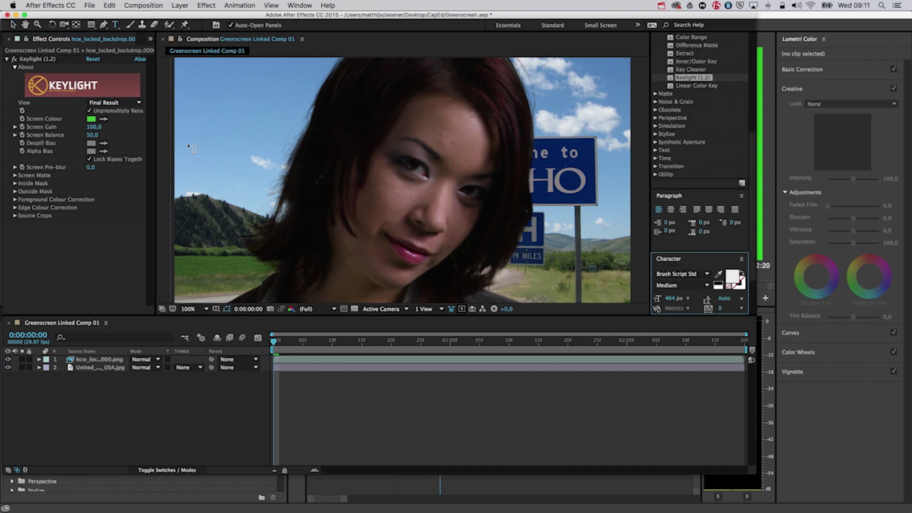
left_click(209, 274)
type("P")
key("BackSpace")
type("P")
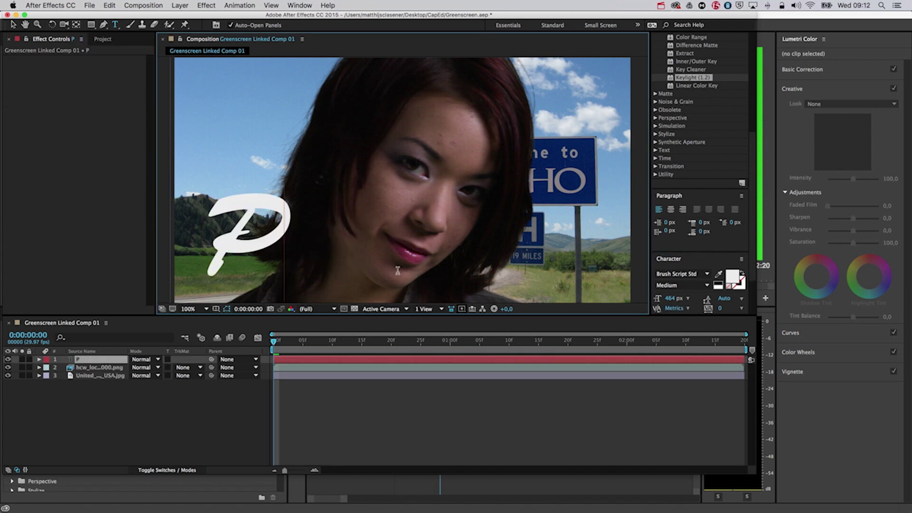
type("otatoes")
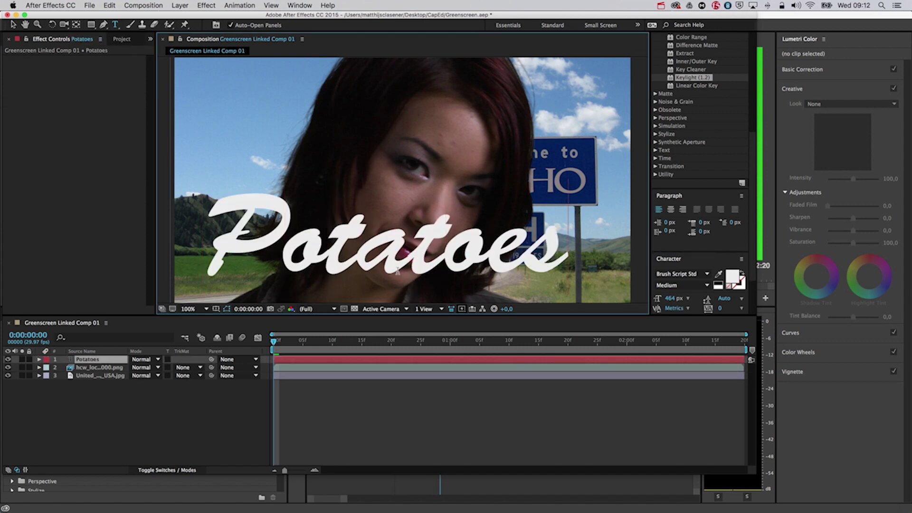
key("Escape")
key("v")
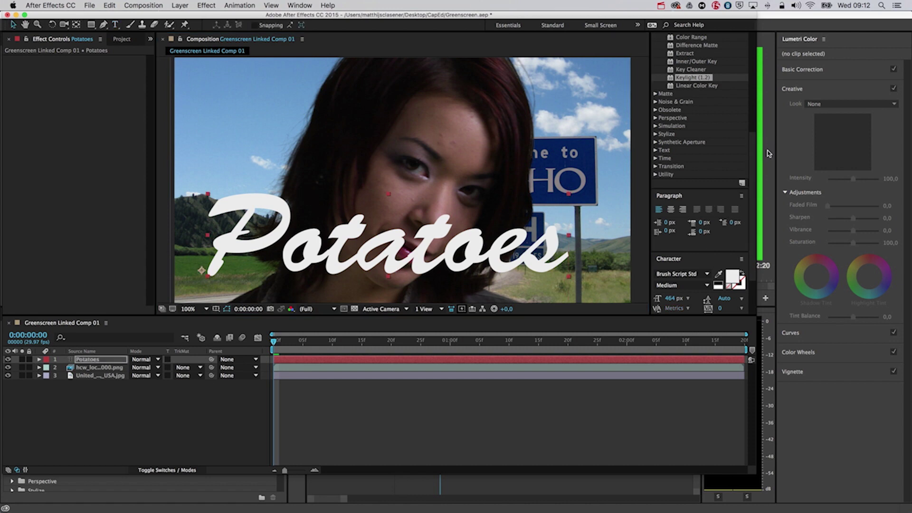
Set the Potatoes text's font to Caecilia LT Std and its size to 193 px.
scroll(731, 162, "up", 5)
scroll(708, 238, "down", 5)
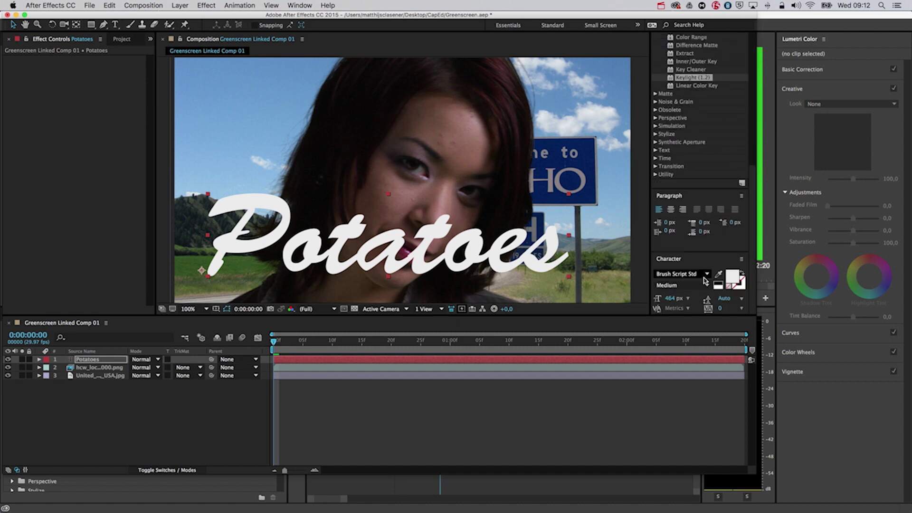
left_click(707, 275)
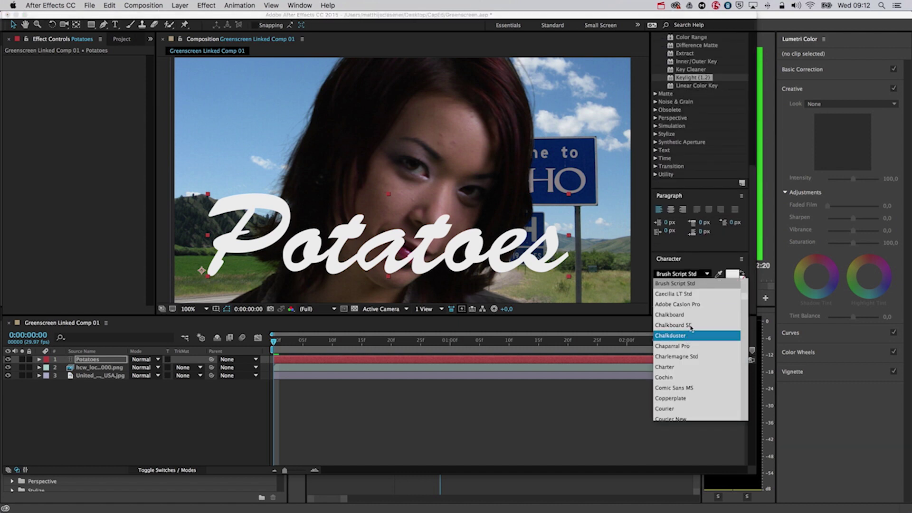
left_click(688, 293)
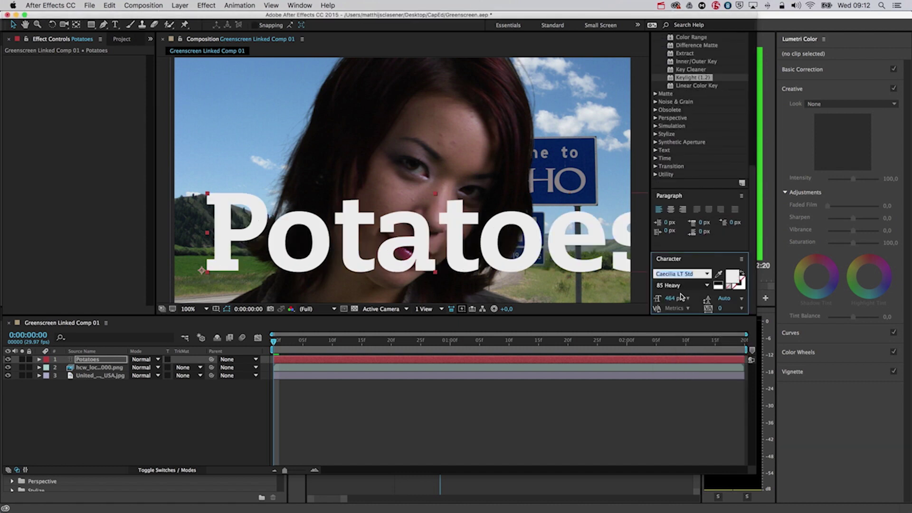
left_click(671, 299)
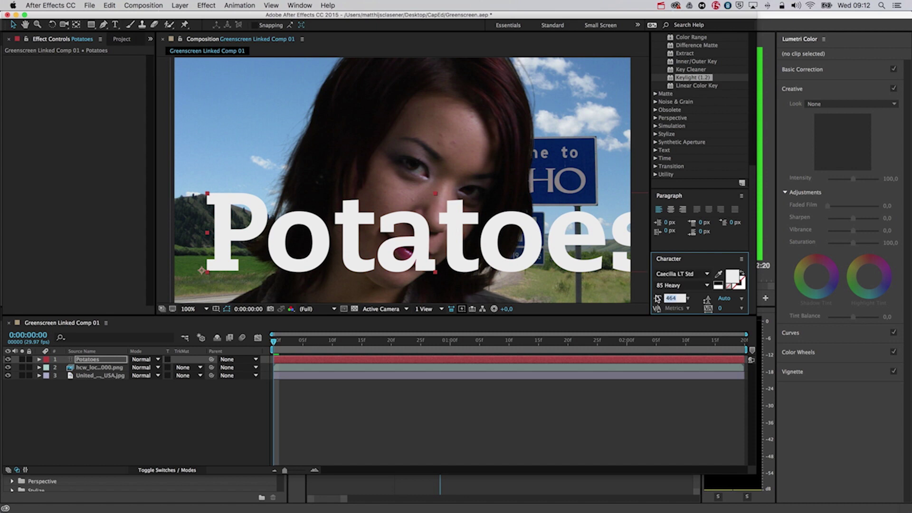
key("Return")
left_click_drag(674, 299, 534, 293)
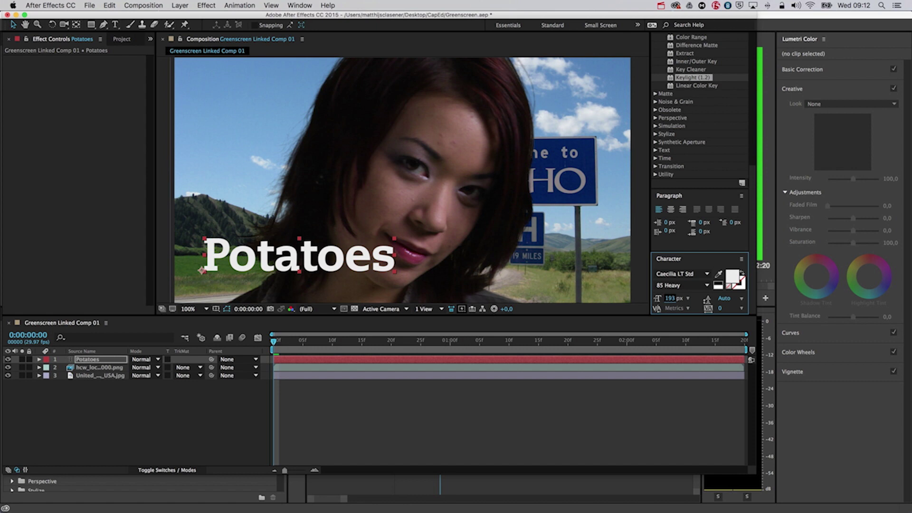
Add a Position keyframe to the Potatoes text layer at 0:00:00:15, keeping the text at its current place.
left_click(40, 361)
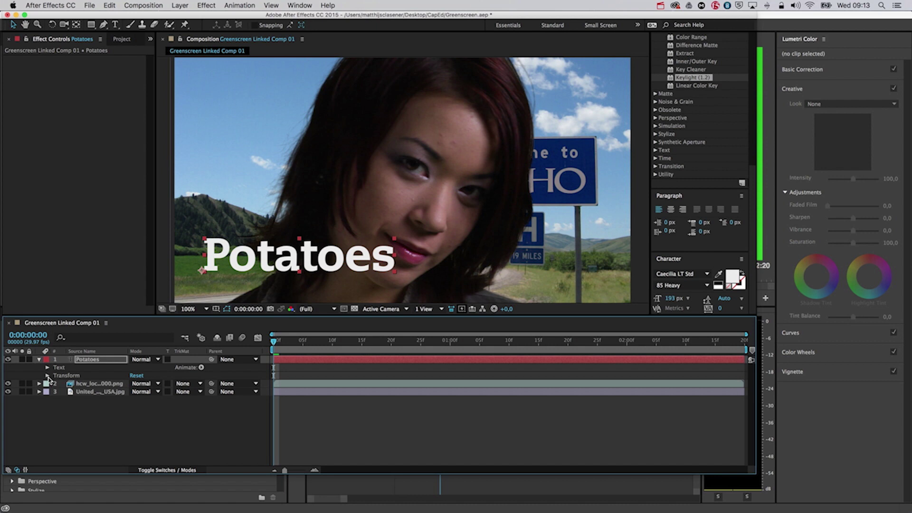
left_click(48, 375)
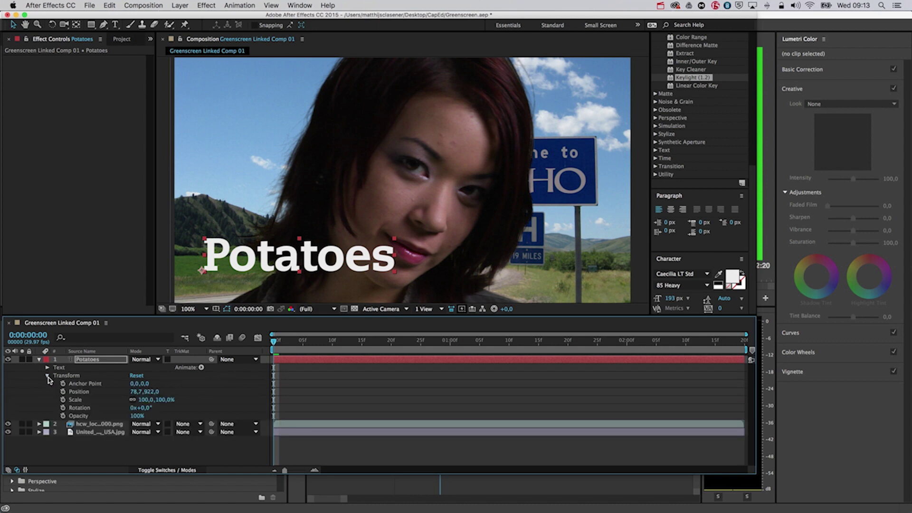
left_click(80, 392)
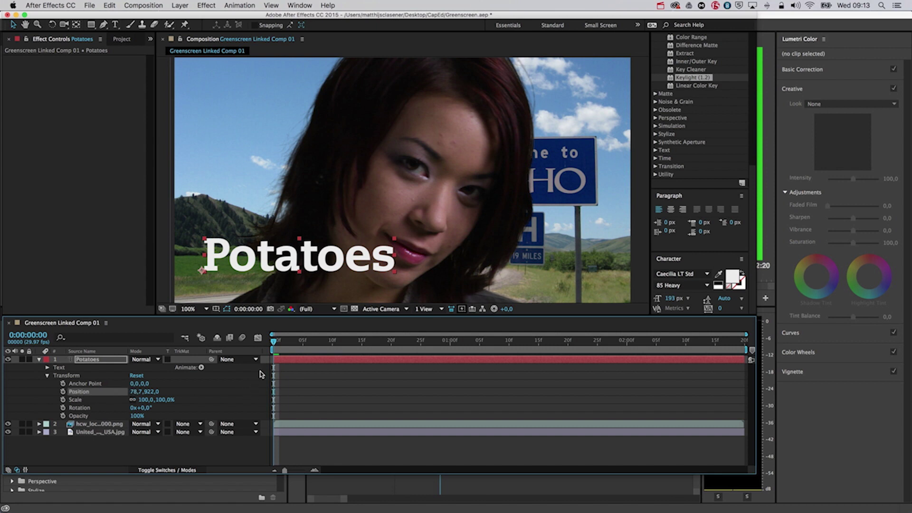
left_click_drag(276, 343, 364, 351)
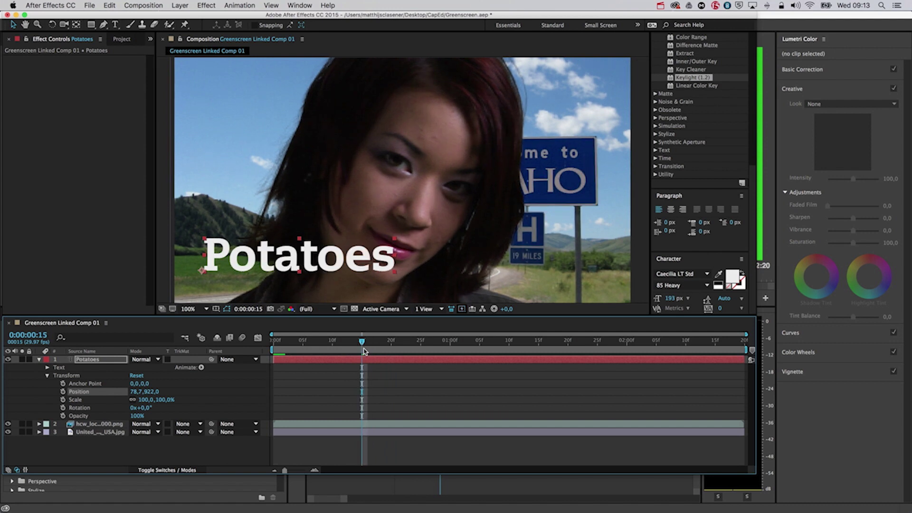
left_click(63, 392)
At 0:00:00:00, move the Potatoes text horizontally out of frame past the image's left edge, to an X position of about -604.
left_click_drag(362, 342, 285, 347)
left_click_drag(364, 270, 121, 289)
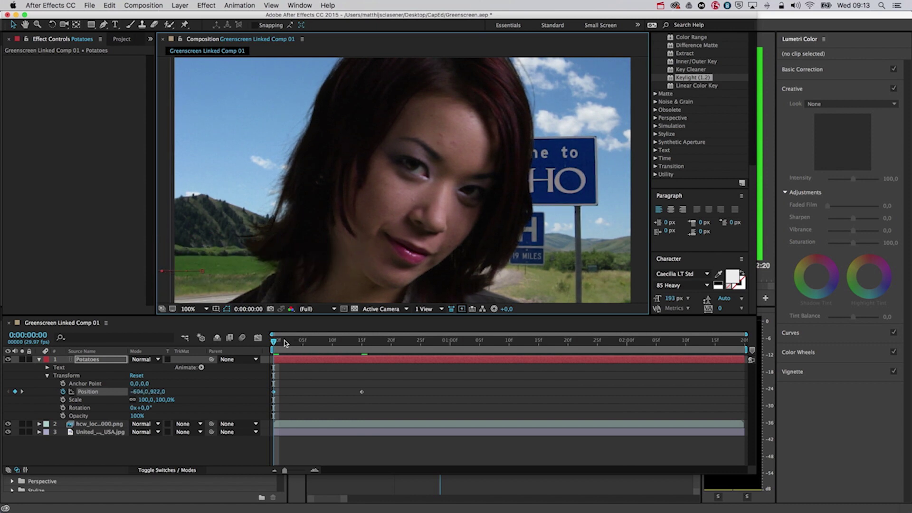
mouse_move(274, 341)
left_mouse_down()
mouse_move(363, 343)
mouse_move(273, 342)
mouse_move(285, 343)
left_mouse_up()
At 0:00:00:16, nudge the Potatoes text slightly to the right, to a position of about 98.7, 922.0.
left_click(362, 341)
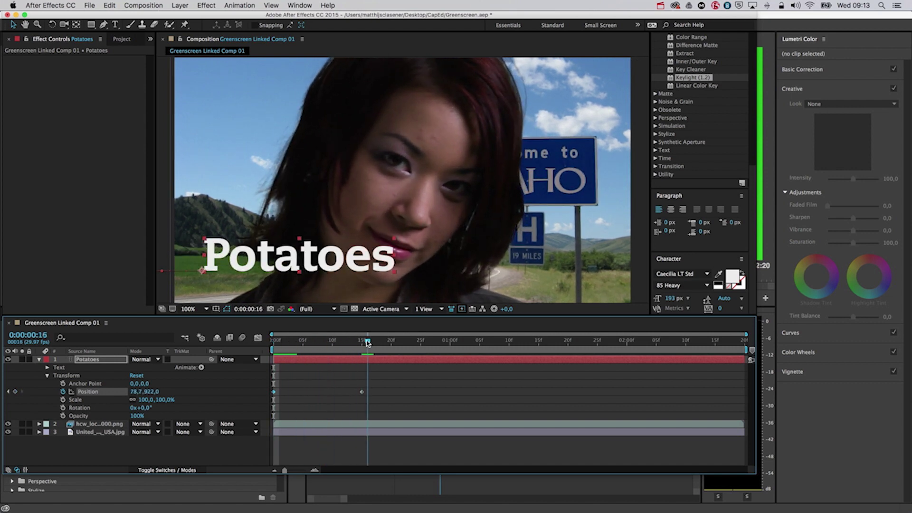
left_click_drag(364, 342, 366, 342)
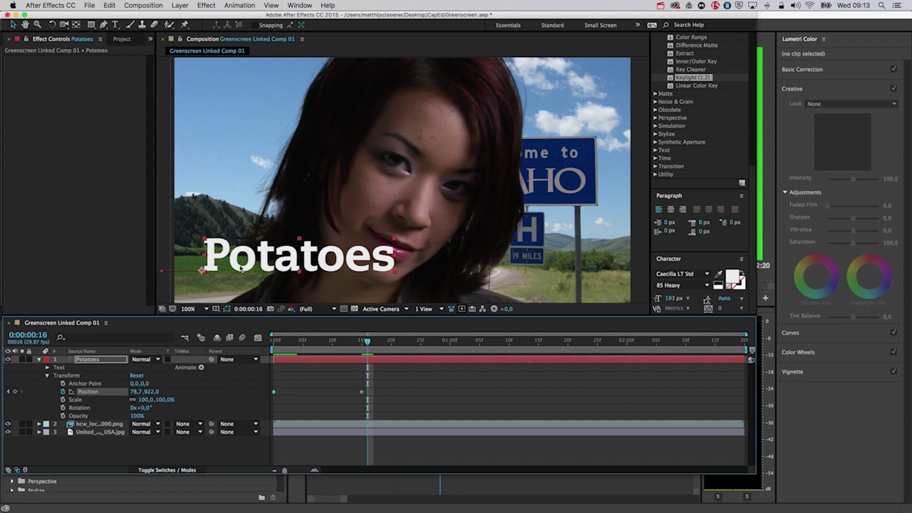
left_click_drag(242, 261, 249, 262)
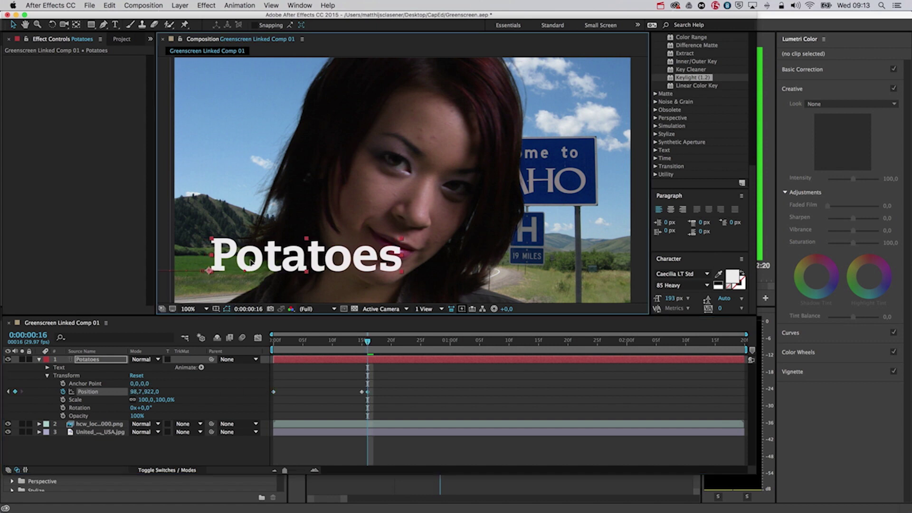
Copy the text's Position keyframe at 0:00:00:15 and paste it at 0:00:00:17.
left_click(362, 392)
key("super+c")
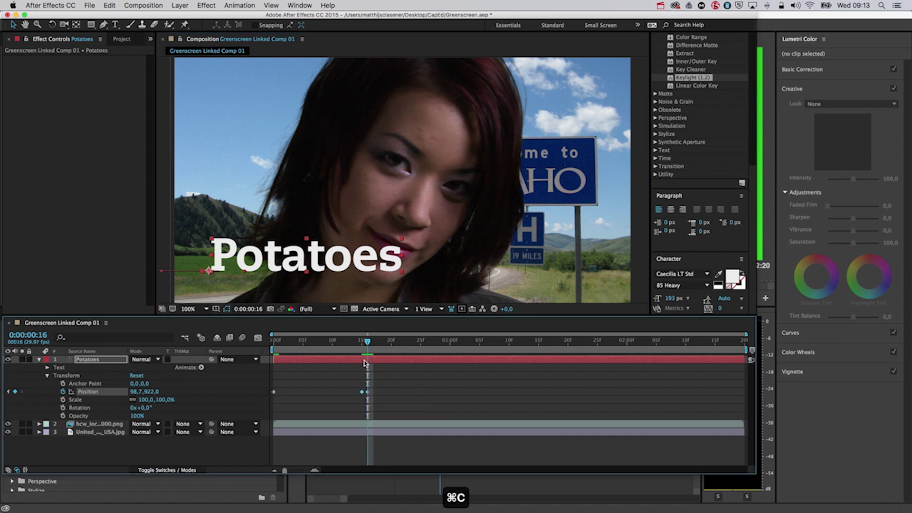
left_click(372, 342)
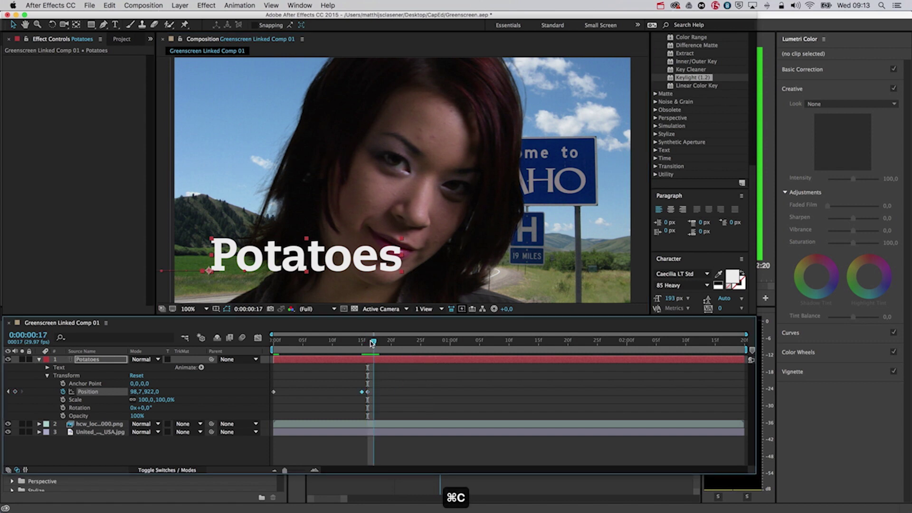
key("super+v")
Preview the title animation from the start of the composition and save the project.
left_click_drag(377, 353, 262, 352)
key("space")
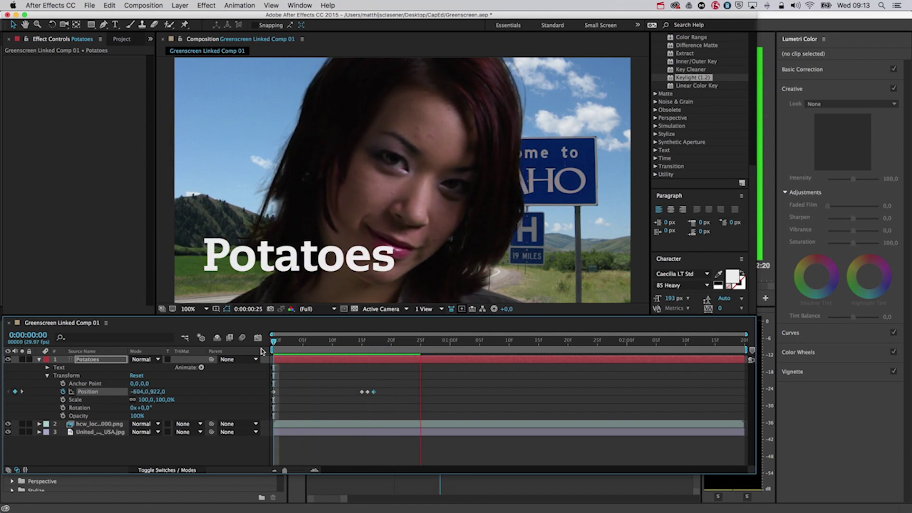
key("space")
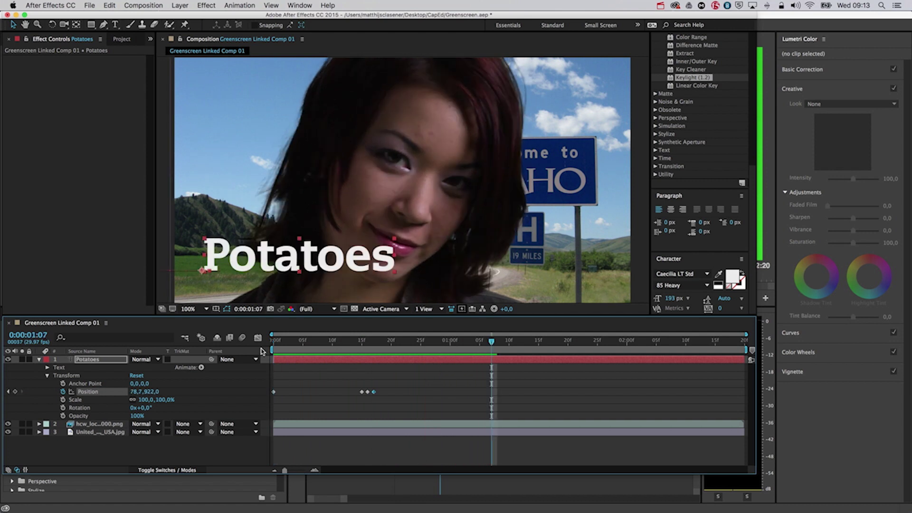
key("super+s")
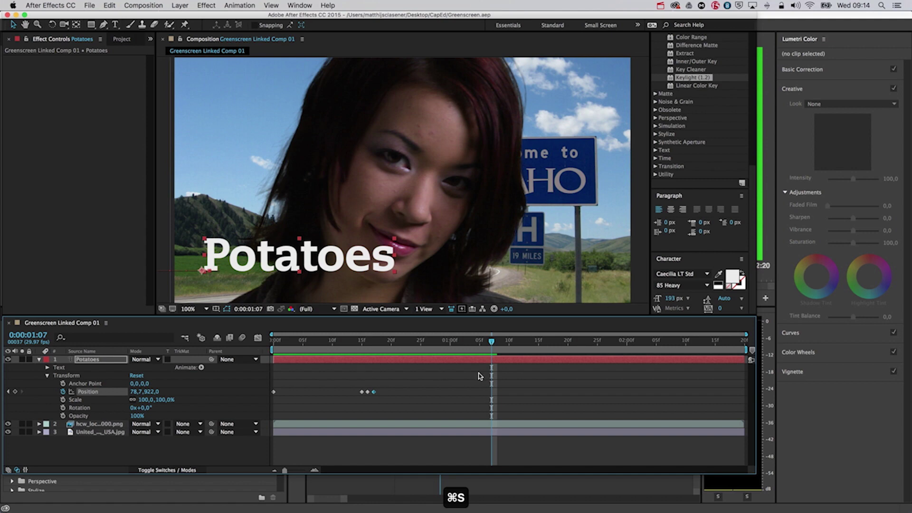
Switch to Premiere Pro and open the Greenscreen Linked Comp 01 clip in After Effects with Edit Original.
left_click(872, 464)
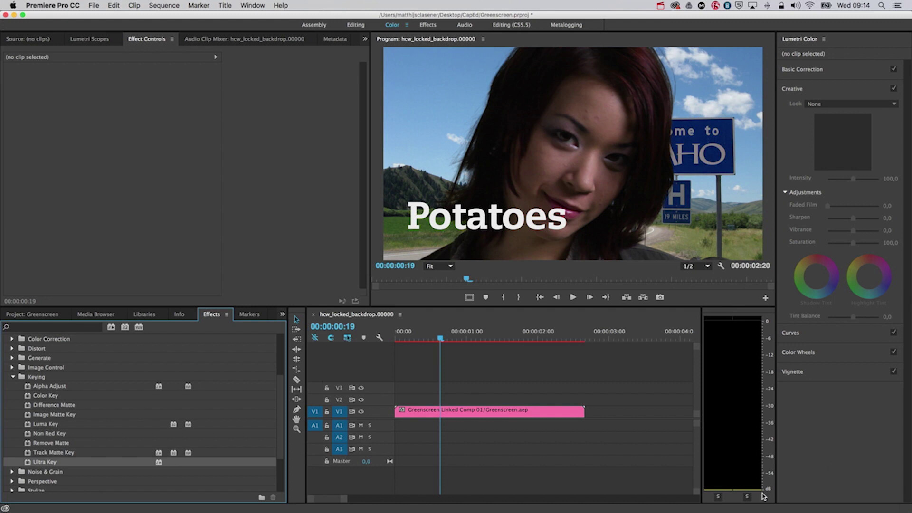
left_click(529, 416)
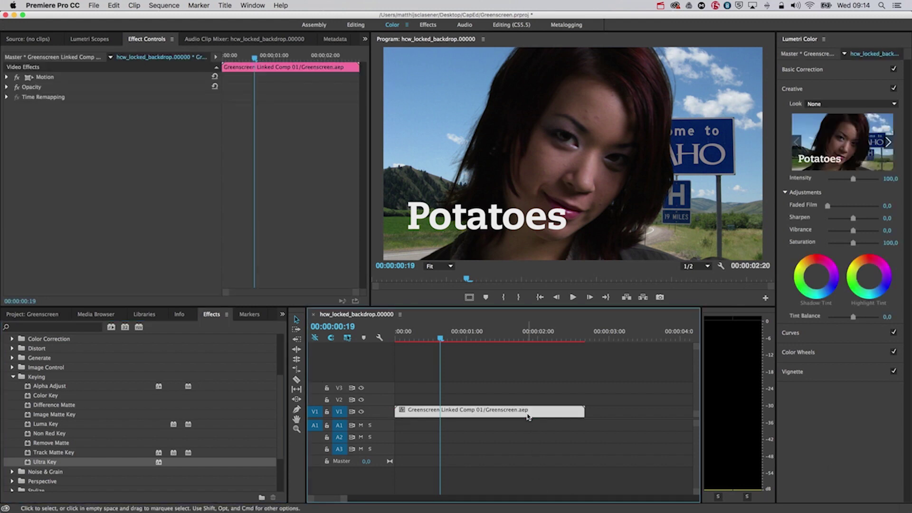
right_click(529, 416)
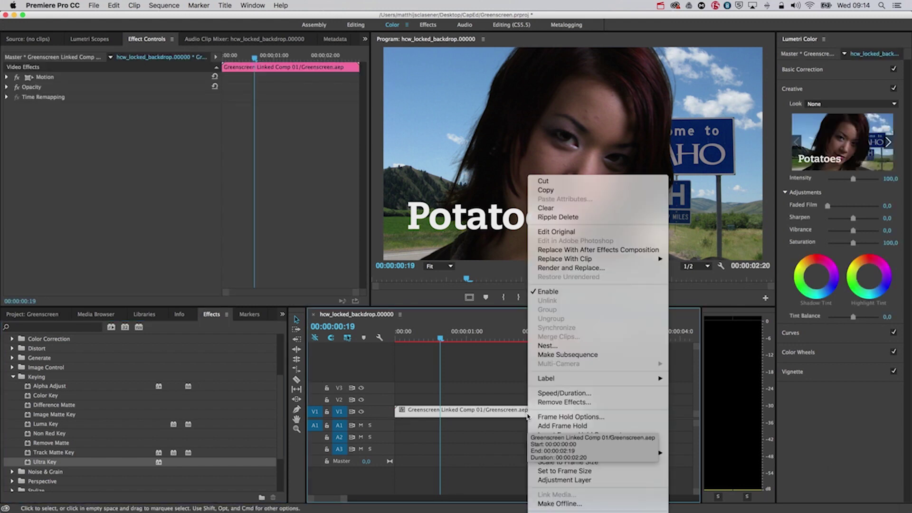
left_click(613, 232)
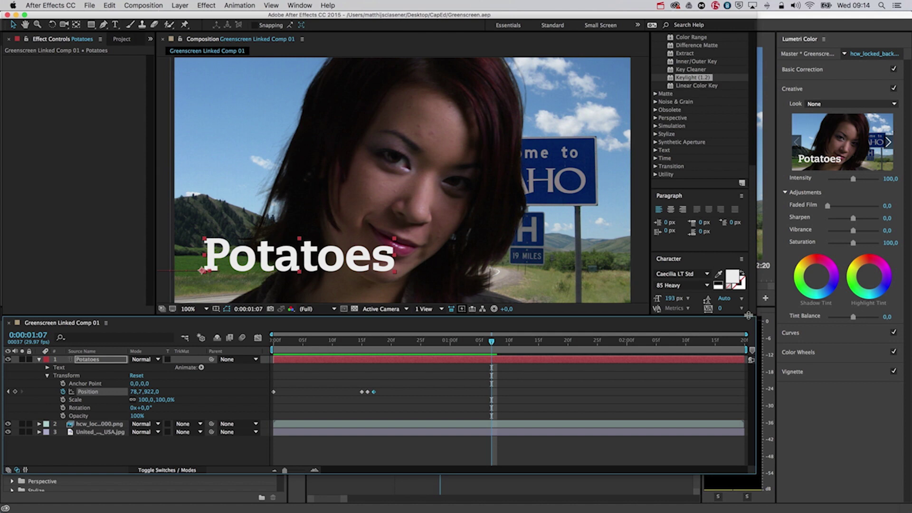
Set the Potatoes text's fill colour to the muted green 7CA472 and save the project.
left_click(732, 281)
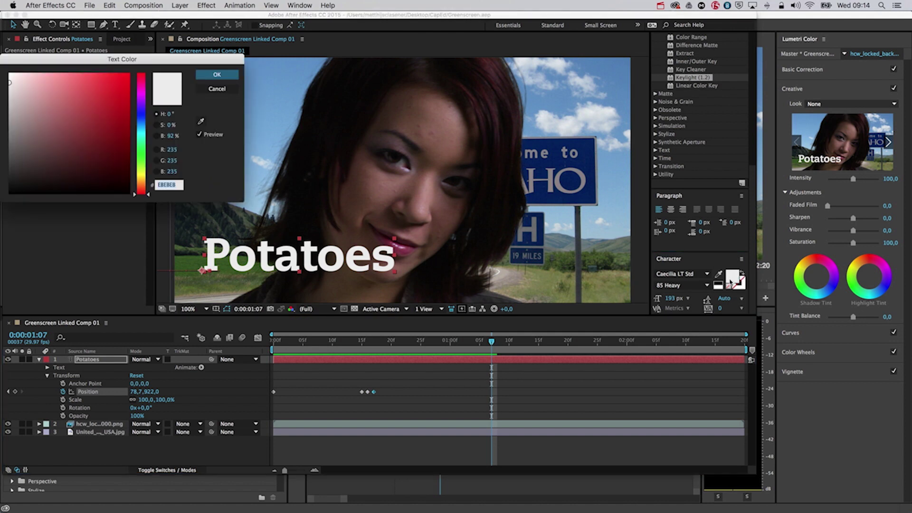
left_click(135, 159)
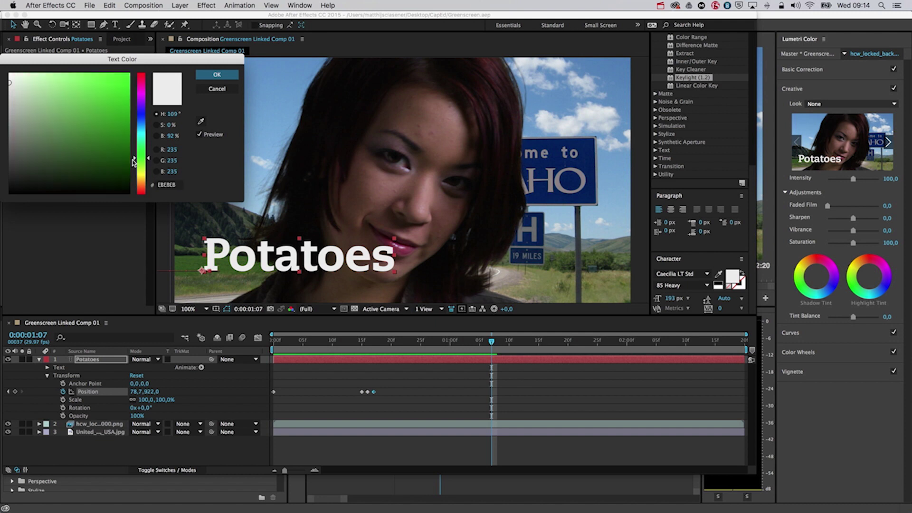
mouse_move(91, 153)
left_mouse_down()
mouse_move(66, 153)
mouse_move(46, 117)
left_mouse_up()
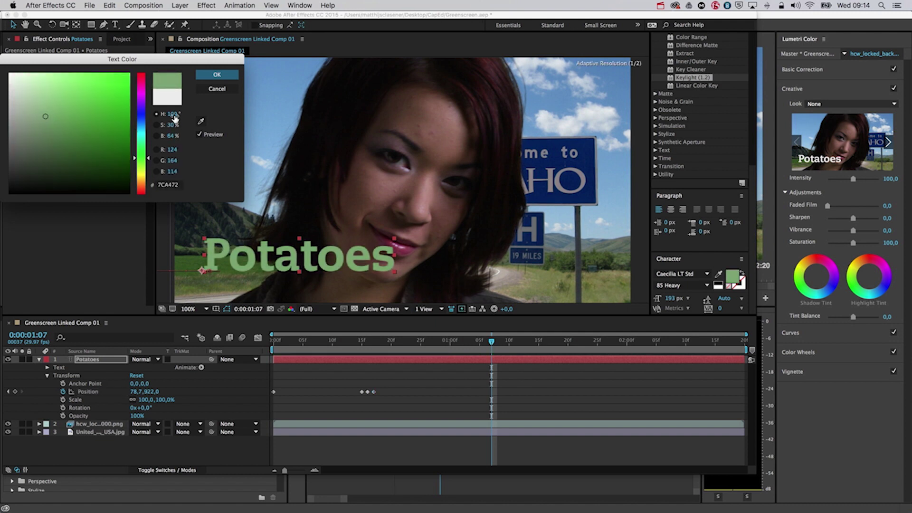
left_click(212, 76)
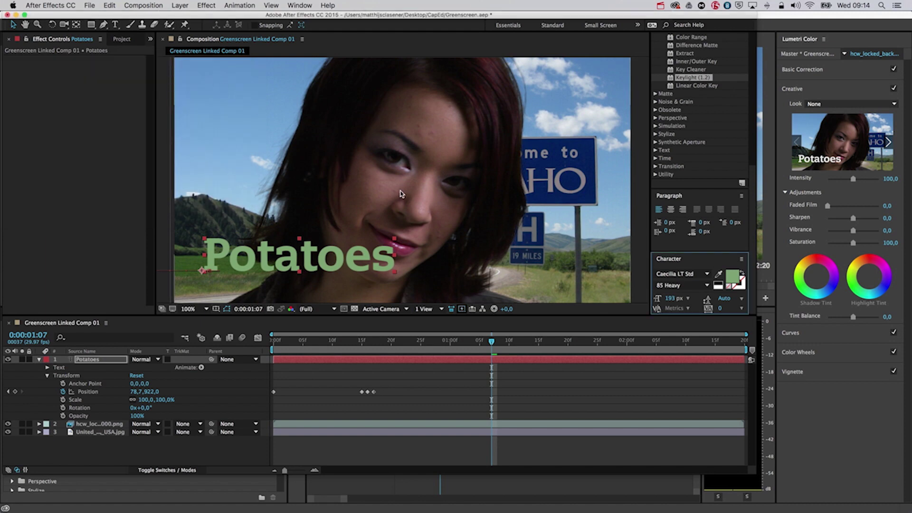
key("super+s")
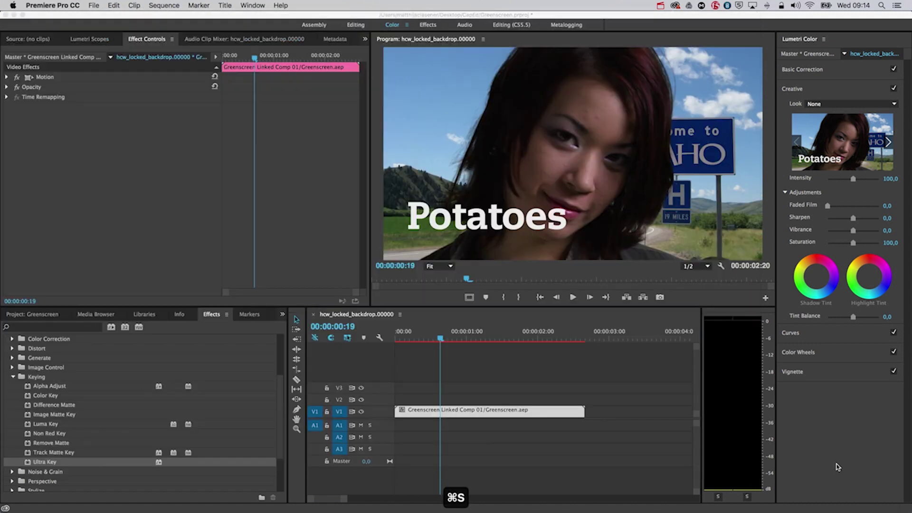
Return to Premiere Pro, move the playhead to 00:00:00:21, and reopen the linked composition clip in After Effects with Edit Original.
left_click(838, 467)
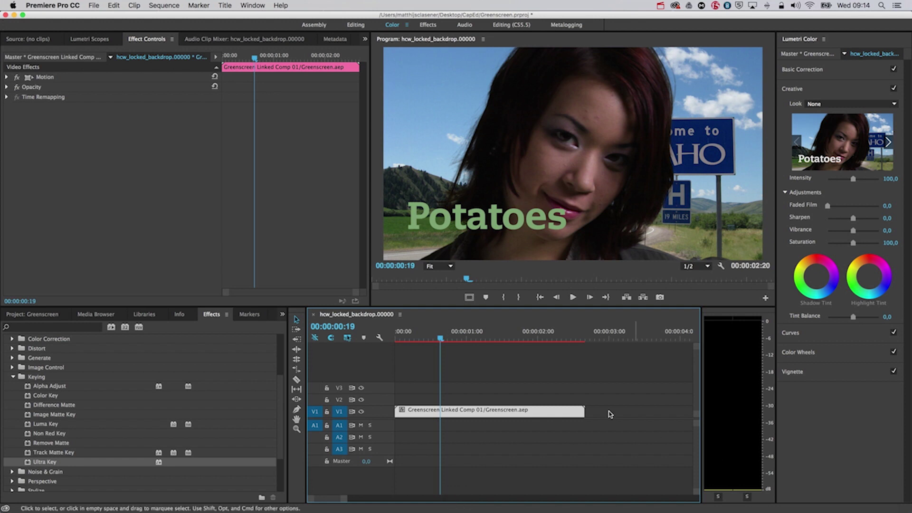
mouse_move(441, 338)
left_mouse_down()
mouse_move(558, 339)
mouse_move(445, 339)
left_mouse_up()
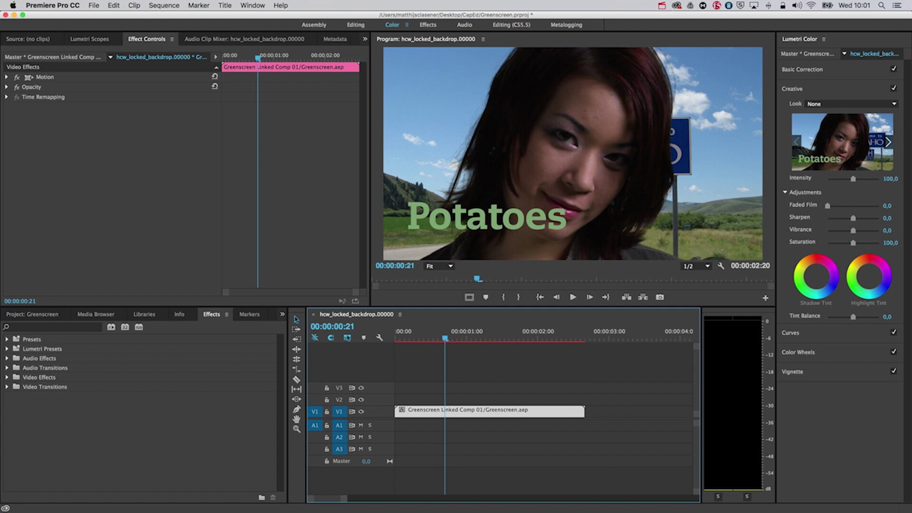
right_click(524, 414)
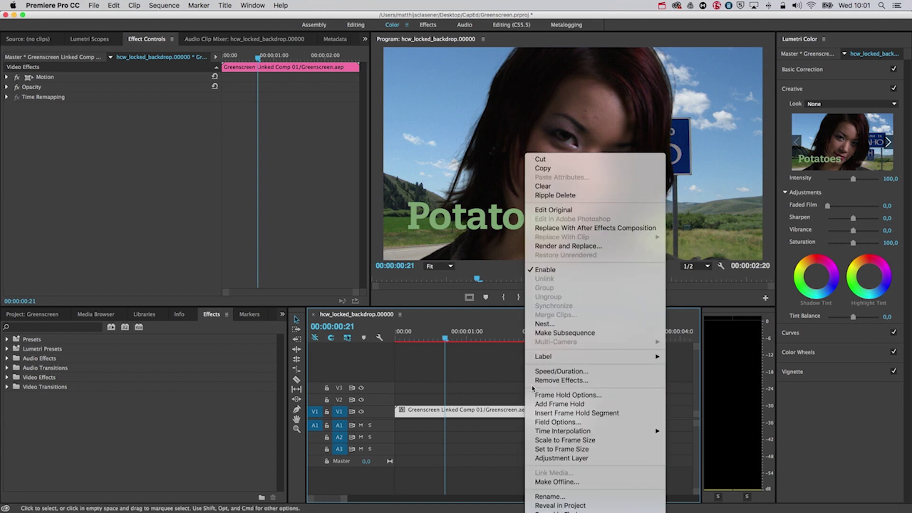
left_click(578, 210)
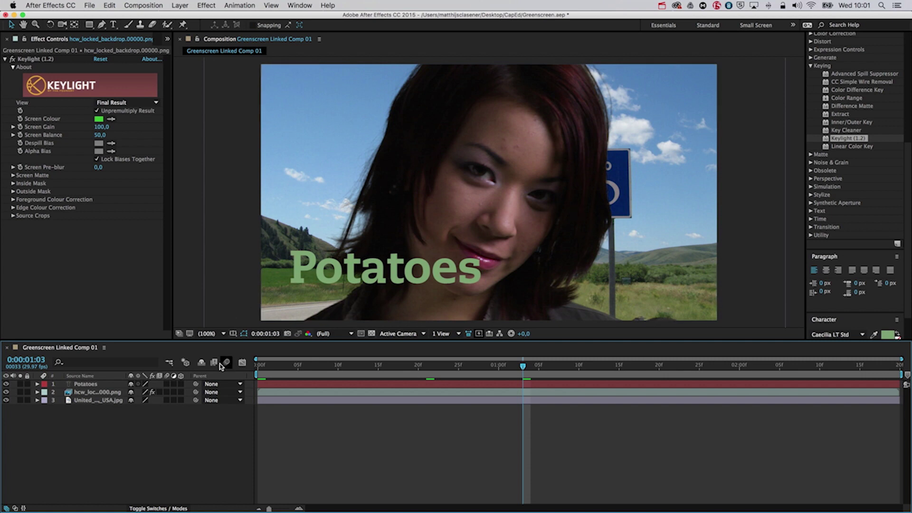
Make the Potatoes text, the green screen footage and the background image 3D layers.
left_click_drag(180, 384, 180, 392)
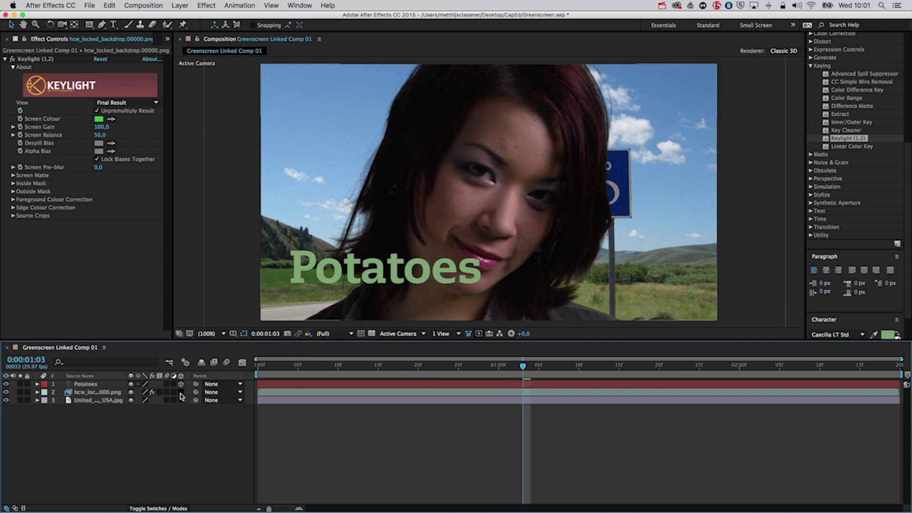
left_click(180, 400)
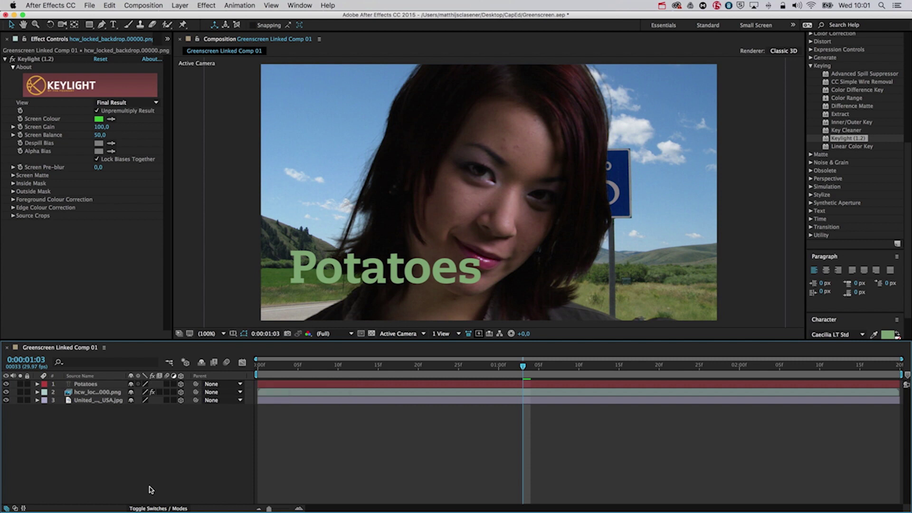
Alternate the timeline's layer columns between switches and blending modes, ending on the switches.
left_click(155, 509)
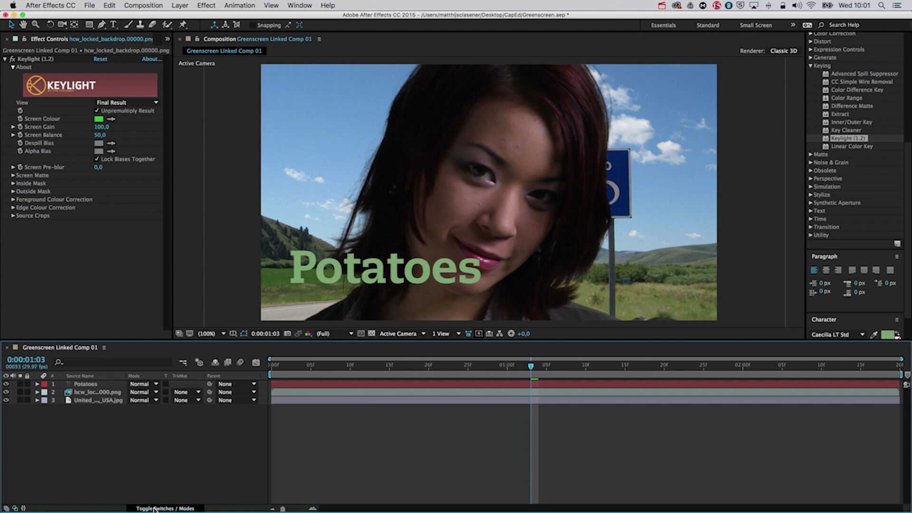
left_click(154, 508)
left_click(155, 509)
left_click(154, 509)
left_click(154, 509)
left_click(154, 509)
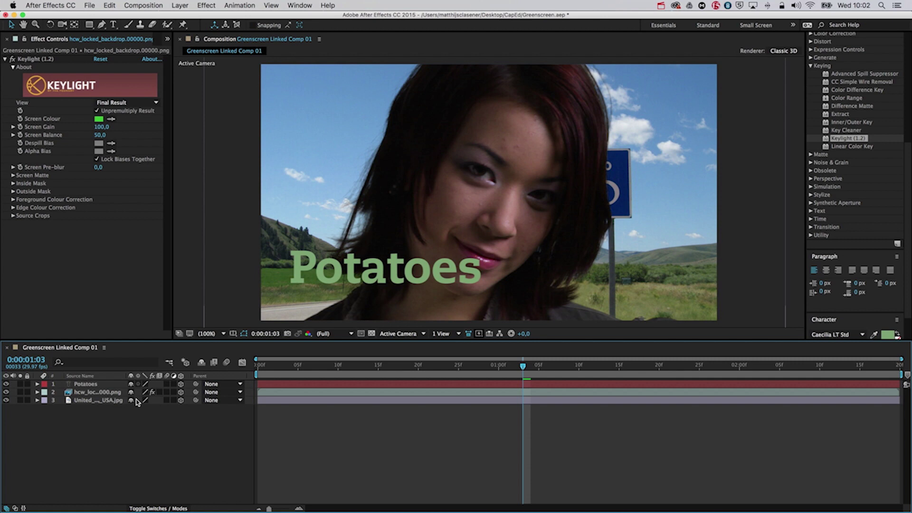
Show the composition in 2 Views - Horizontal and push the background image layer back in depth in the Top view.
left_click(456, 334)
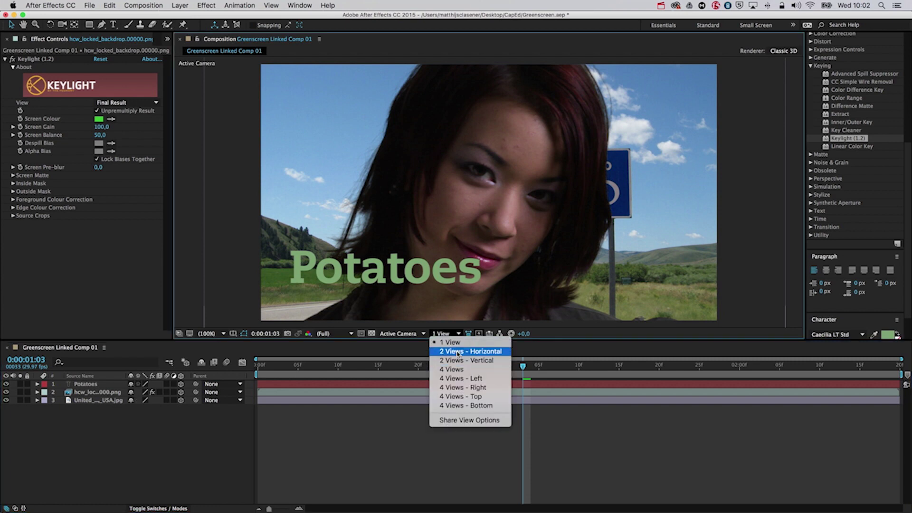
left_click(458, 352)
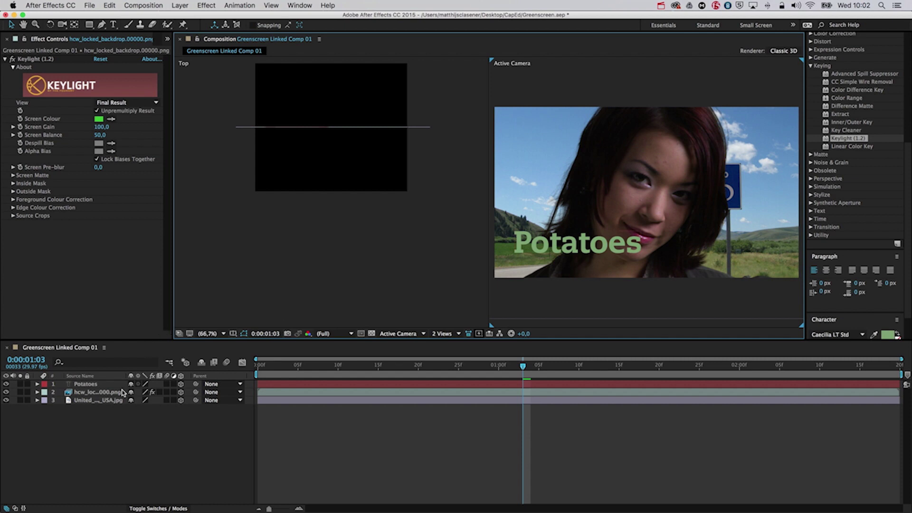
left_click(119, 404)
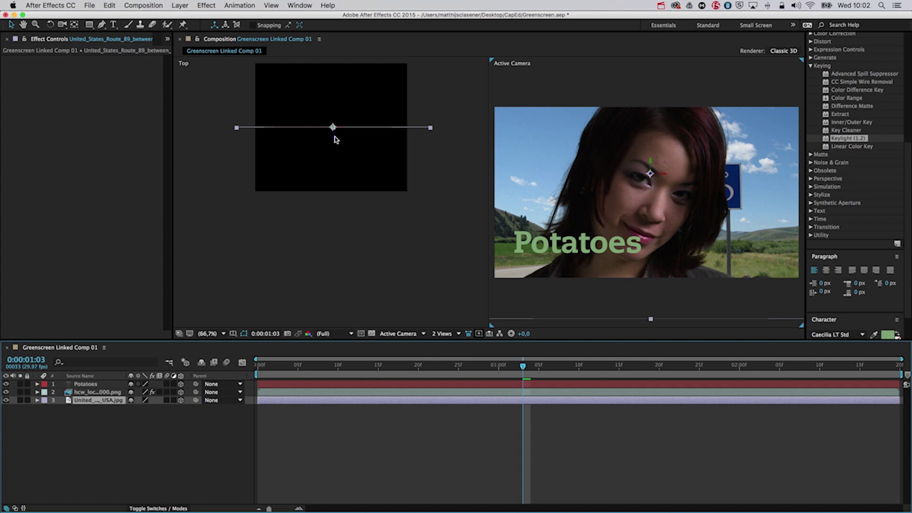
left_click_drag(335, 136, 326, 87)
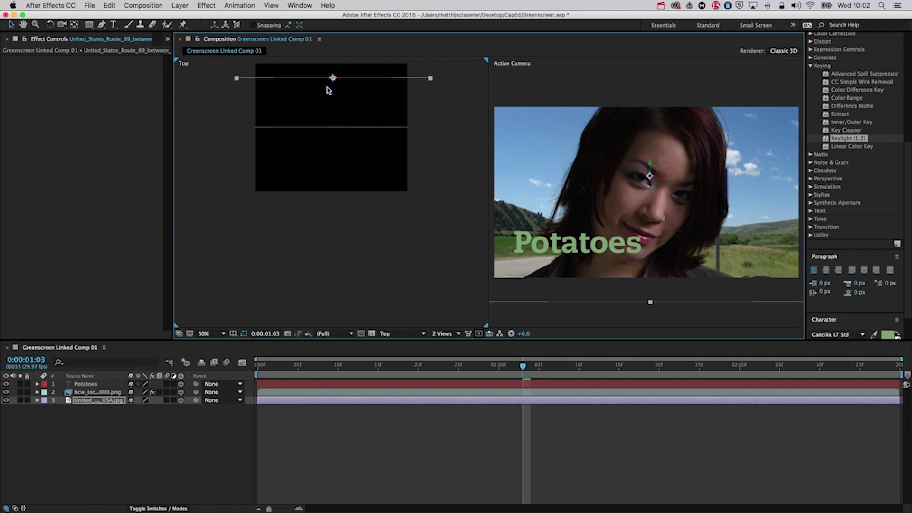
Push the keyed green screen footage layer back in depth in the Top view, between the Potatoes title and the background image.
left_click(104, 393)
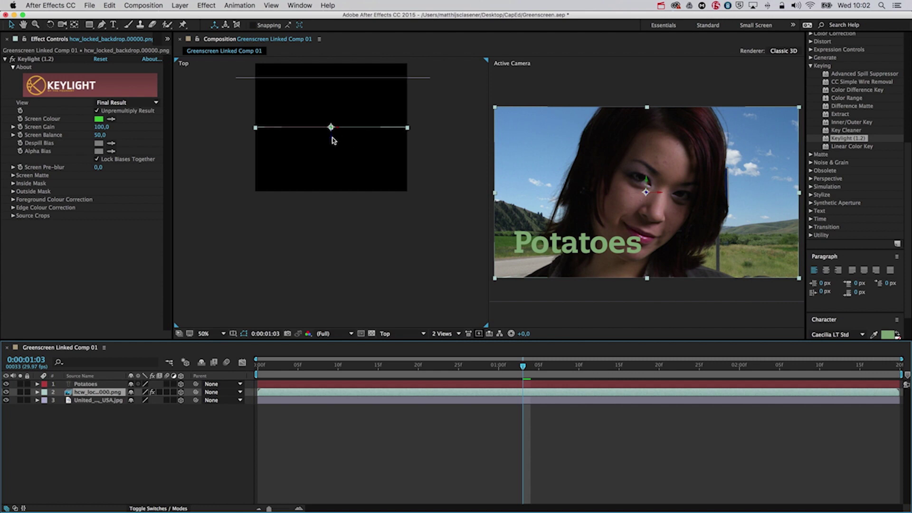
left_click_drag(331, 138, 332, 112)
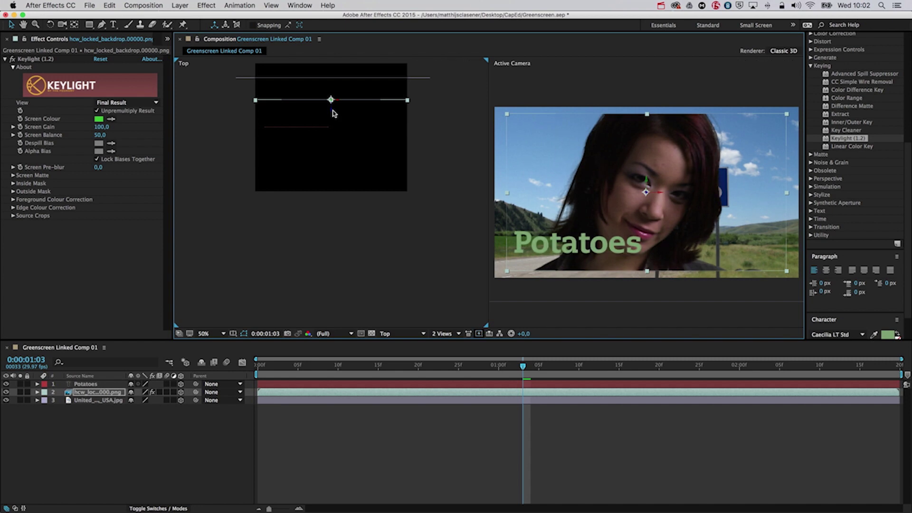
left_click(326, 242)
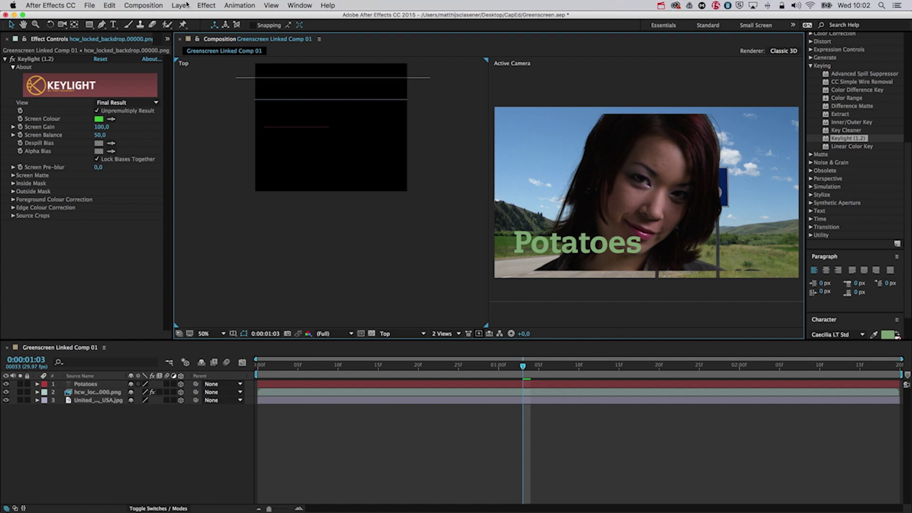
Add a new Two-Node Camera layer named Camera 1 with the 50mm preset.
mouse_move(191, 19)
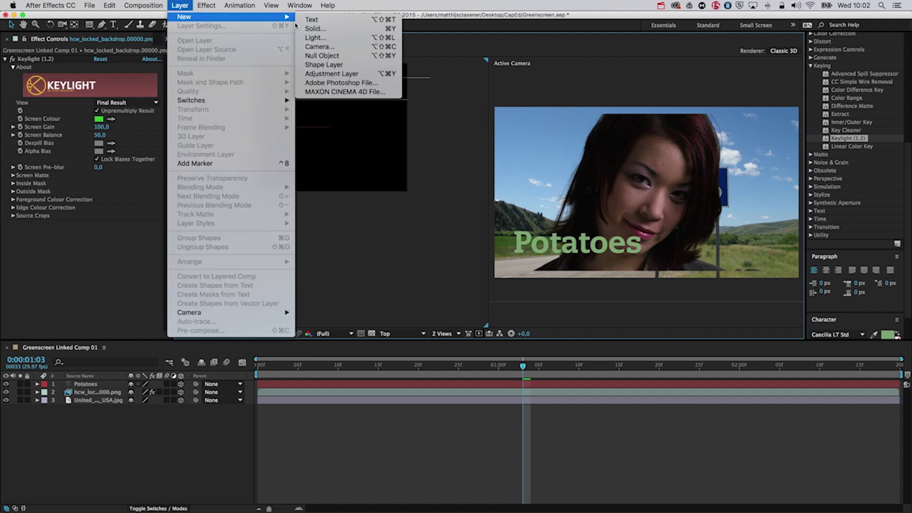
left_click(333, 47)
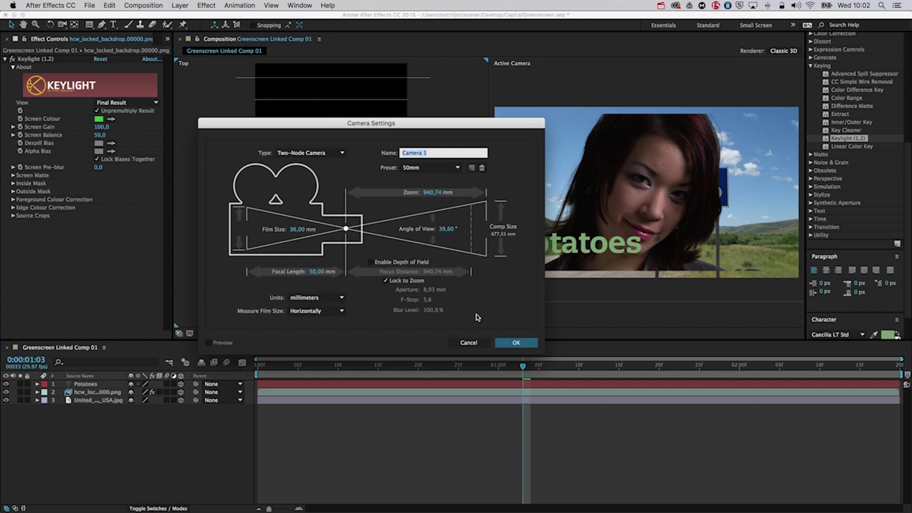
left_click(516, 344)
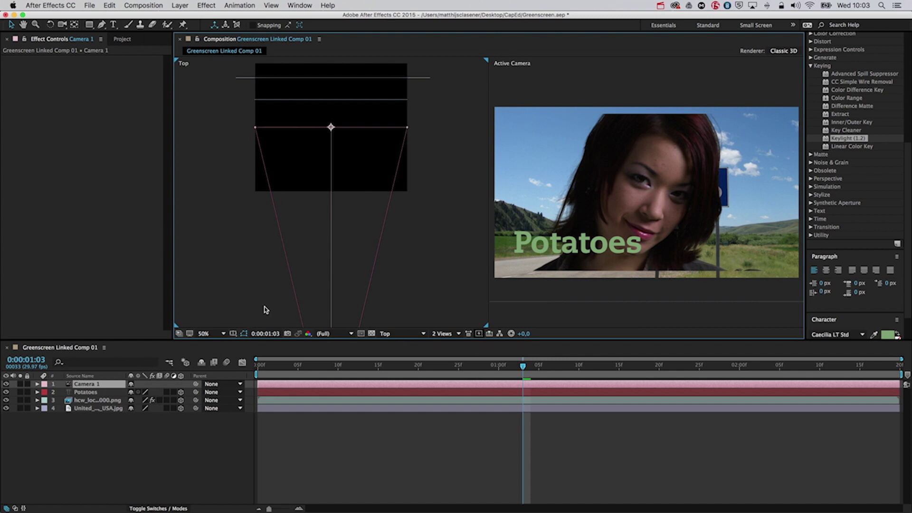
Move Camera 1 closer to the layers and slightly sideways in the Top view, to a position of about 608, 540, -2355.
key("period")
key("comma")
key("comma")
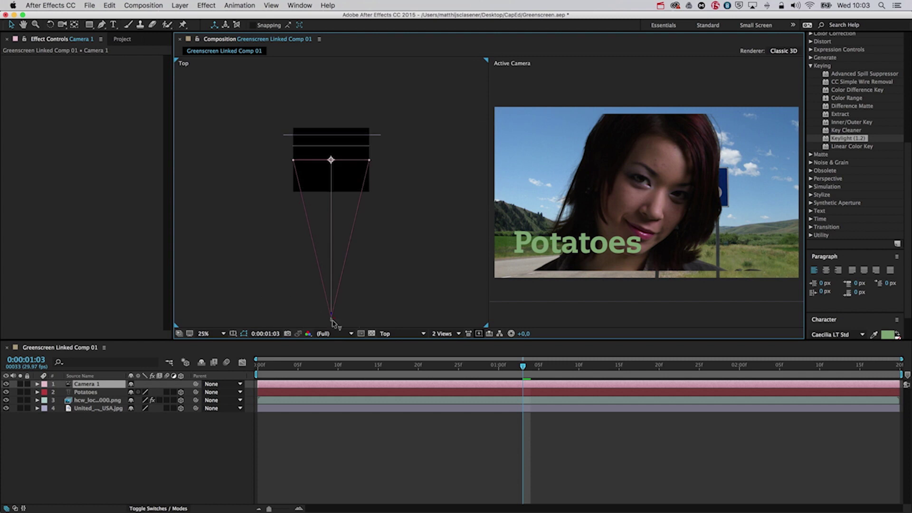
mouse_move(334, 321)
left_mouse_down()
mouse_move(325, 321)
mouse_move(338, 321)
left_mouse_up()
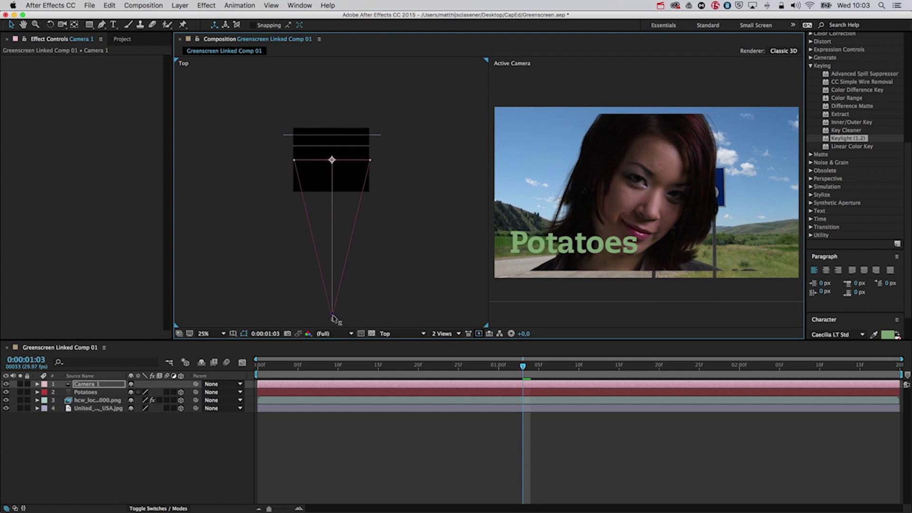
left_click_drag(335, 319, 326, 300)
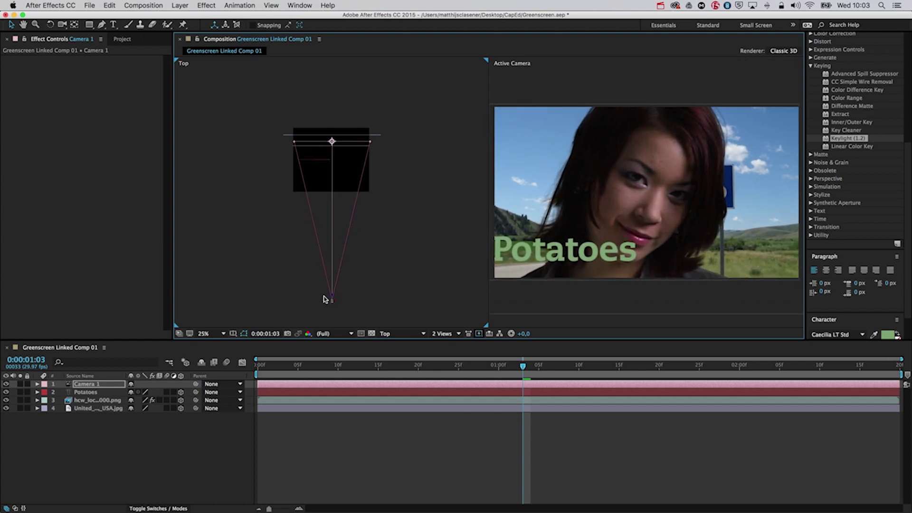
scroll(326, 301, "up", 8)
scroll(340, 306, "down", 3)
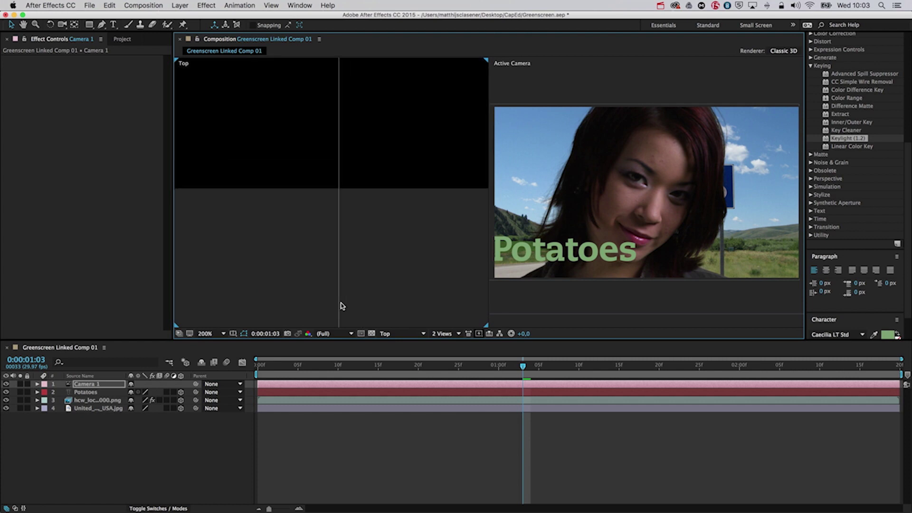
scroll(340, 306, "down", 5)
left_click_drag(338, 305, 333, 304)
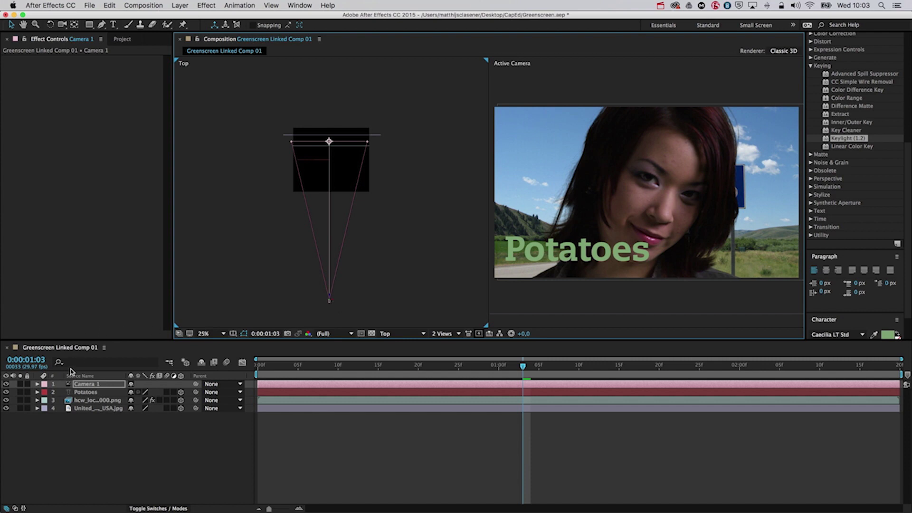
Enable Position keyframes on Camera 1, set its X position to 759, and move that keyframe to the start of the composition.
left_click(37, 384)
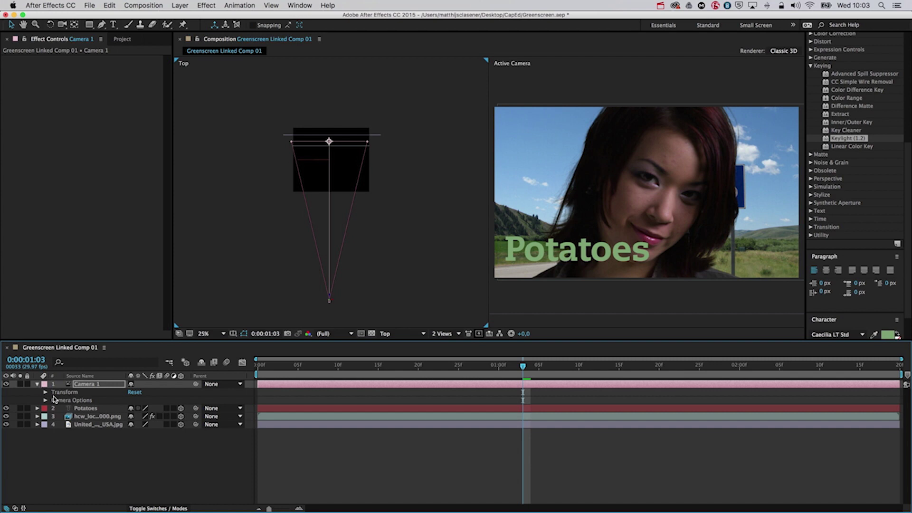
left_click(45, 392)
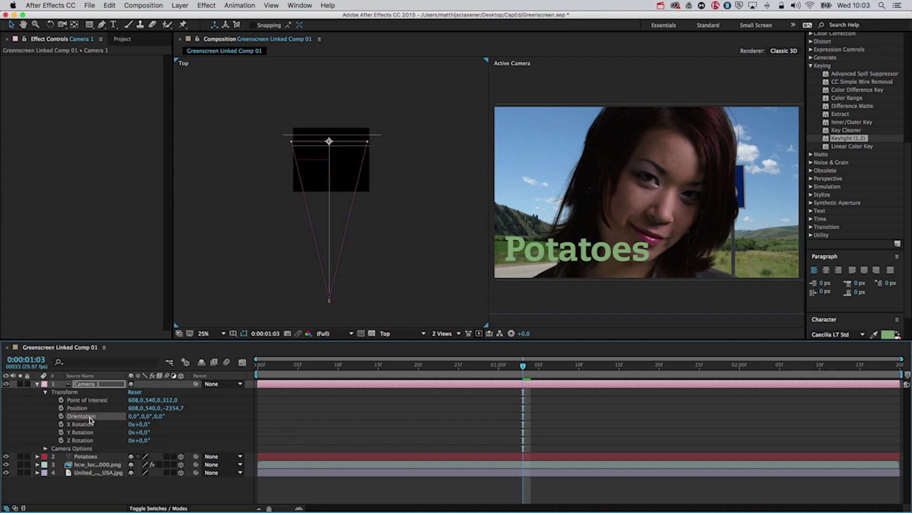
left_click(83, 408)
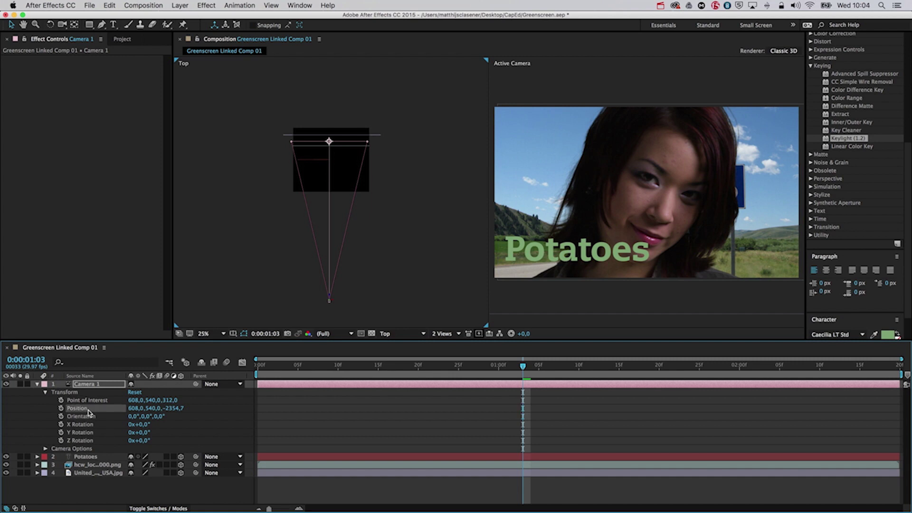
left_click(61, 408)
left_click_drag(137, 409, 194, 407)
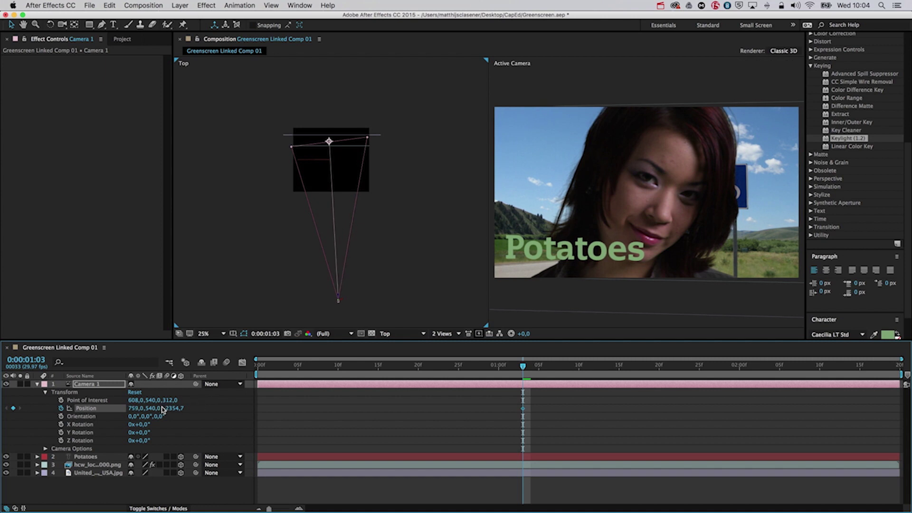
left_click_drag(525, 411, 255, 413)
Set Camera 1's X position to 396 at 0:00:01:03, preview the camera move, and deselect the camera.
left_click_drag(134, 408, 2, 409)
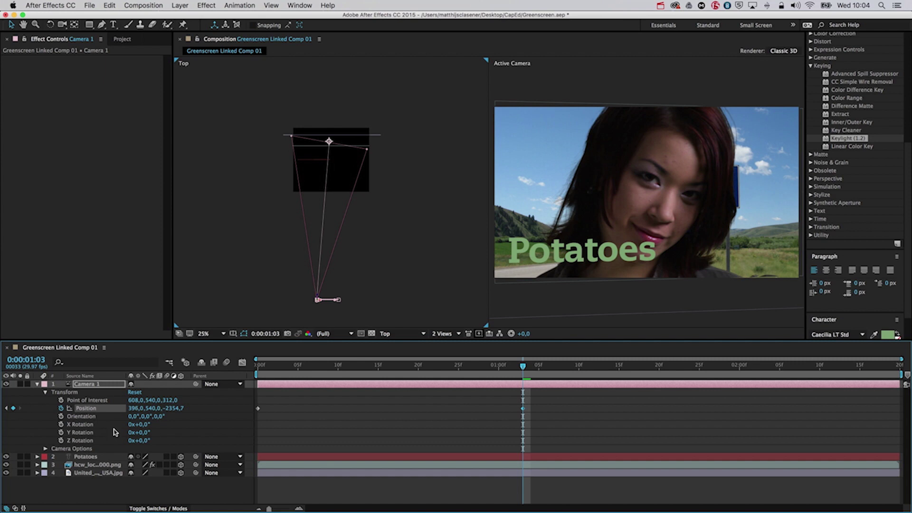
left_click_drag(518, 366, 523, 385)
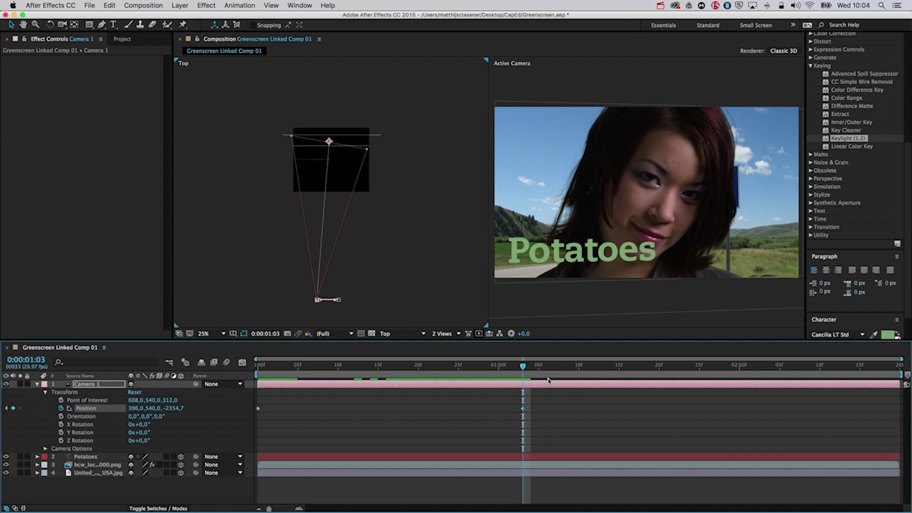
left_click(257, 126)
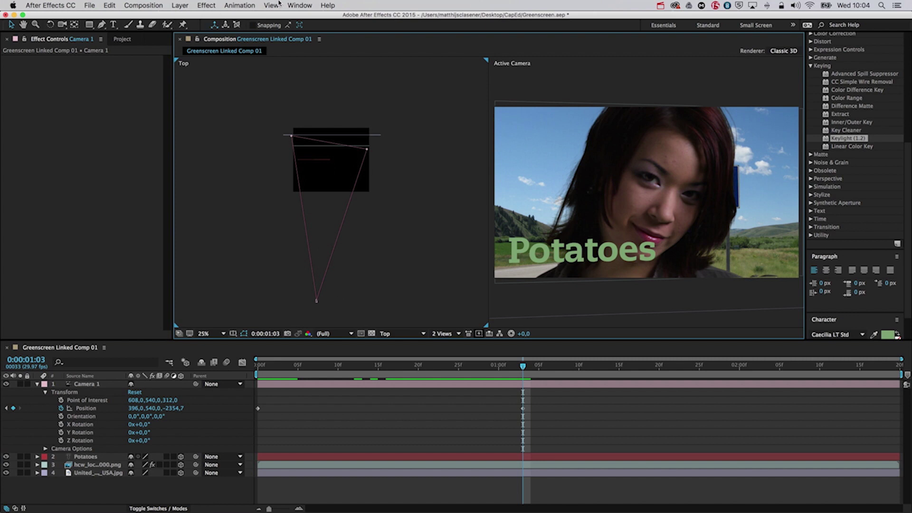
Change the composition's renderer to Ray-traced 3D in its advanced settings.
left_click(144, 6)
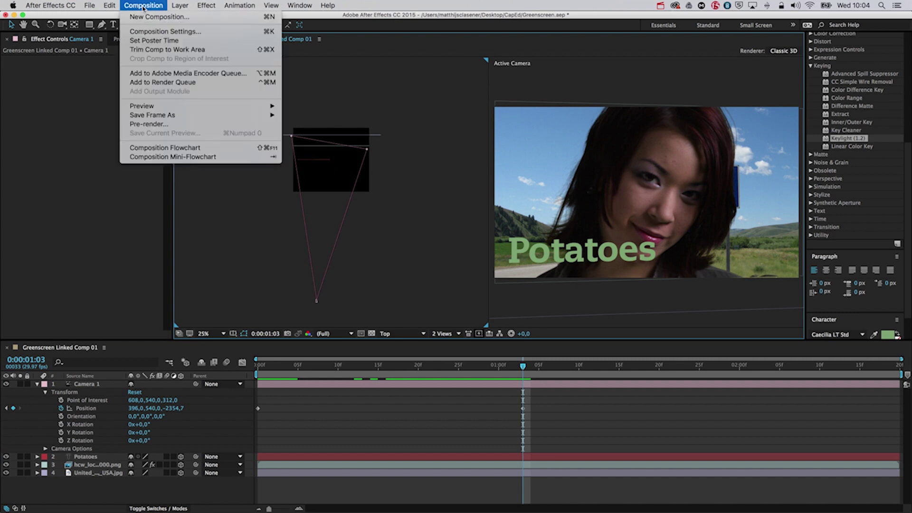
left_click(146, 32)
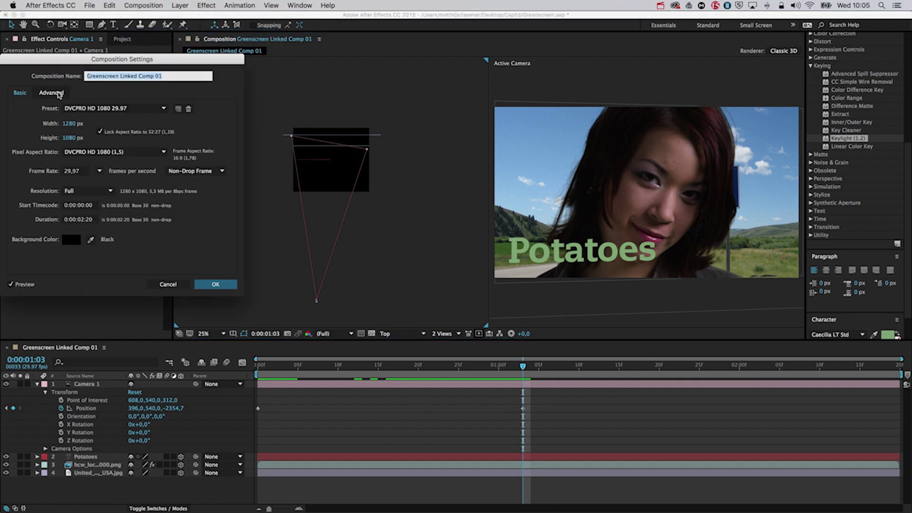
left_click(58, 93)
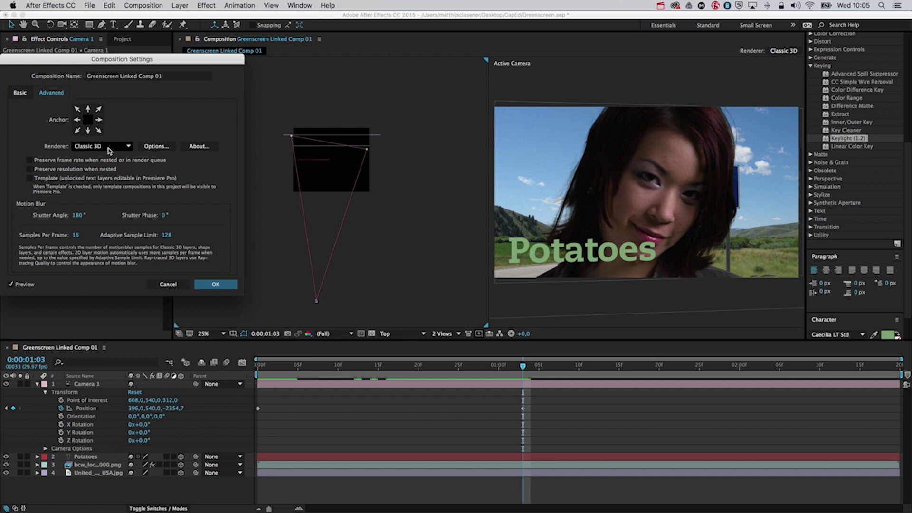
left_click(108, 151)
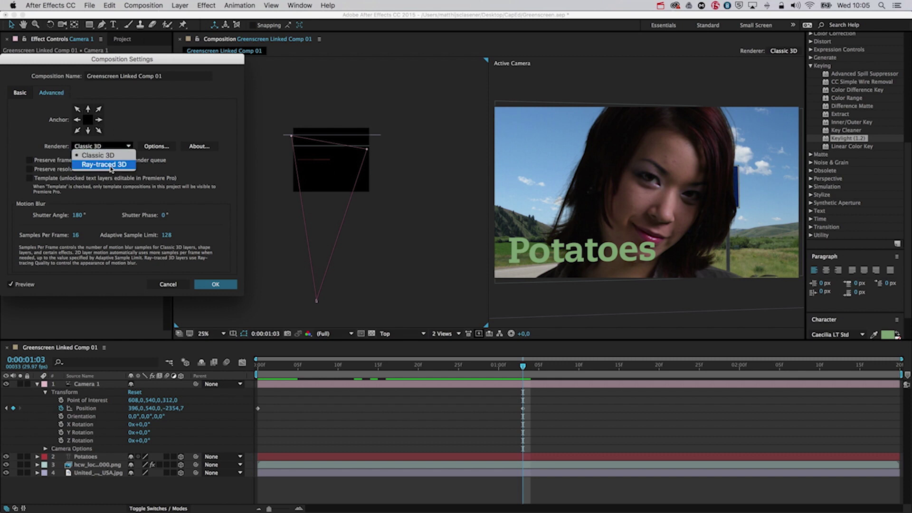
left_click(111, 164)
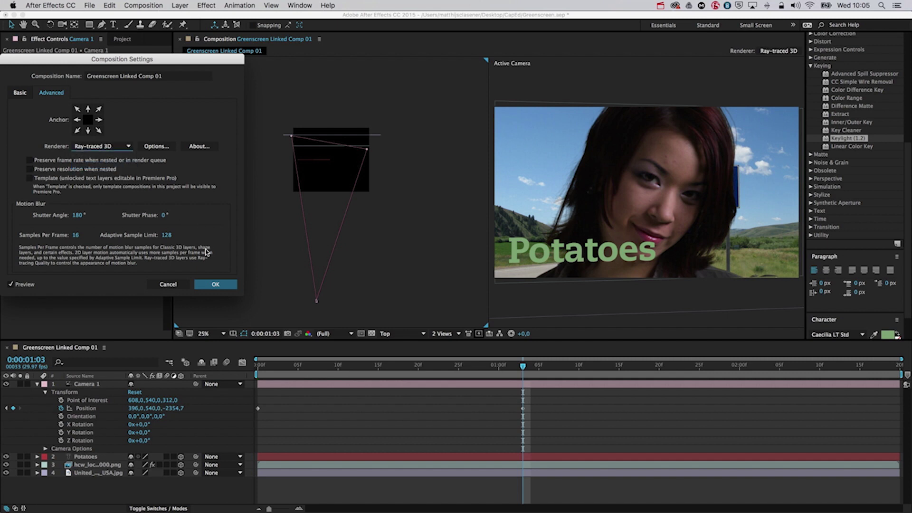
left_click(214, 286)
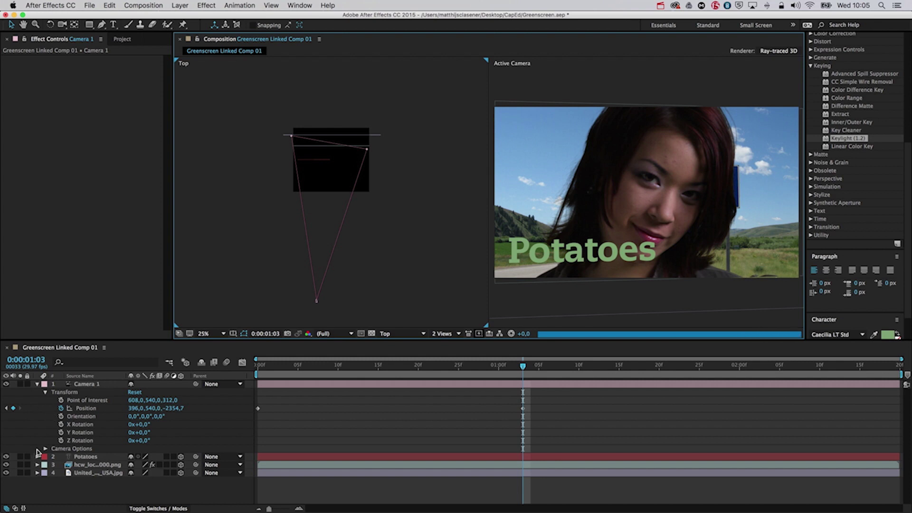
Set the Potatoes text layer's Extrusion Depth to 39 in its Geometry Options.
left_click(85, 457)
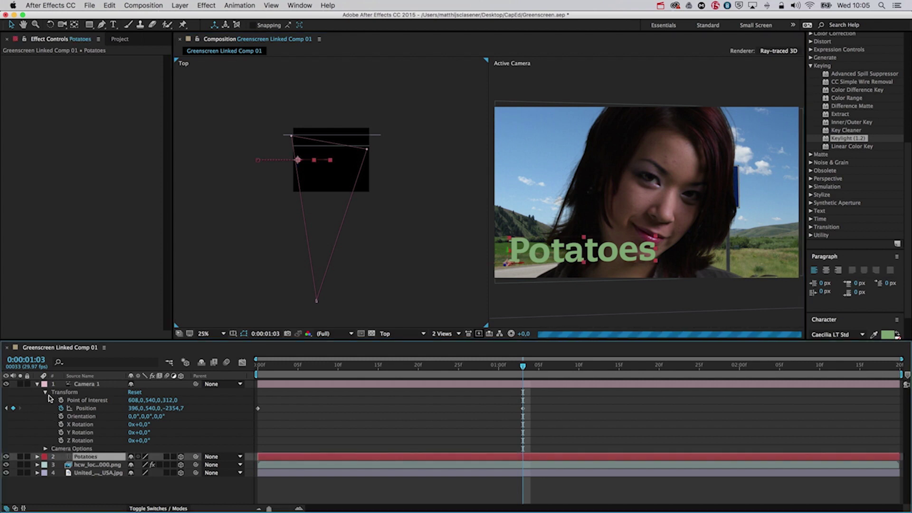
left_click(37, 385)
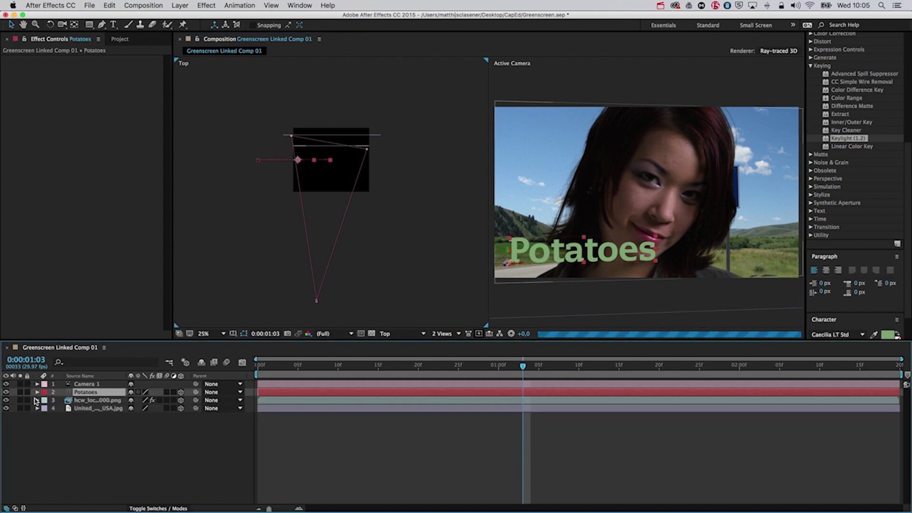
left_click(37, 392)
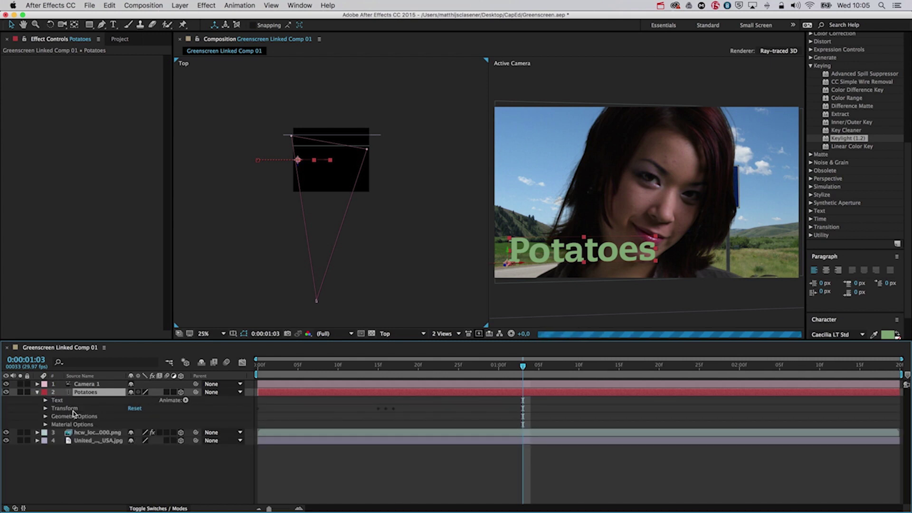
left_click(46, 417)
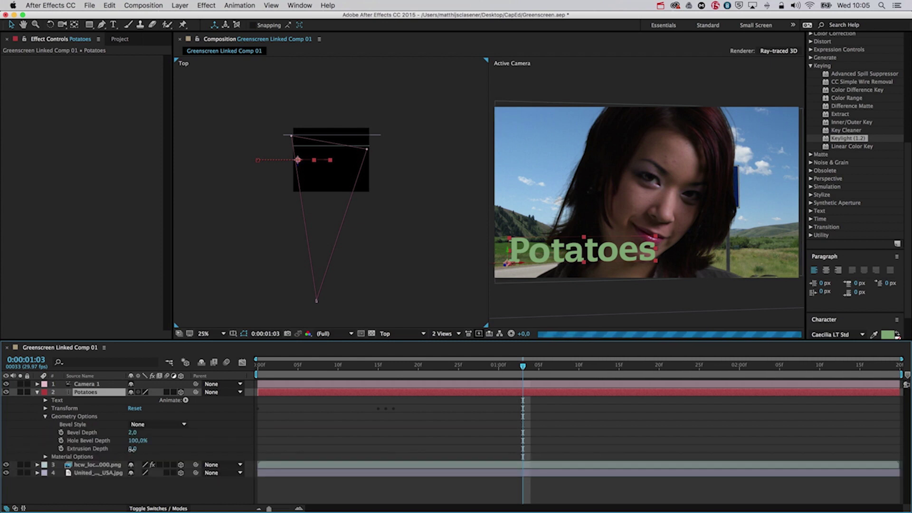
left_click_drag(133, 449, 150, 450)
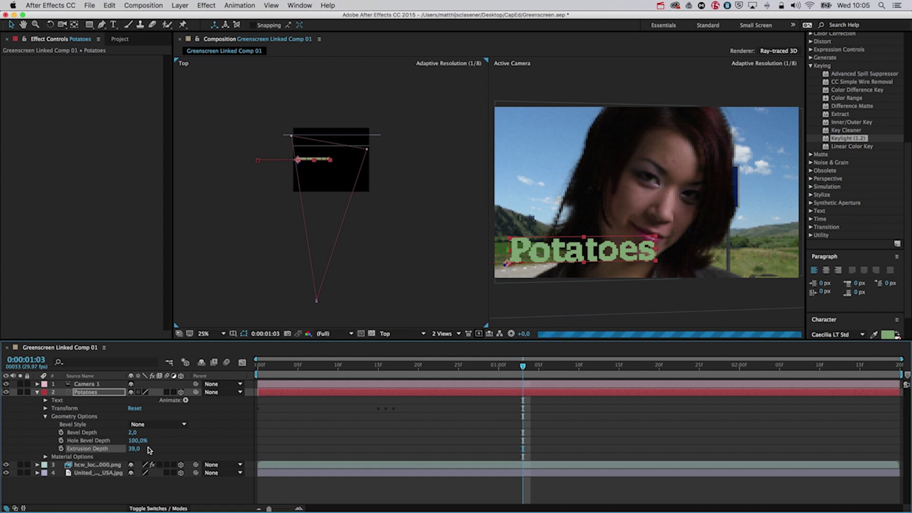
mouse_move(522, 366)
left_mouse_down()
mouse_move(343, 380)
mouse_move(523, 372)
left_mouse_up()
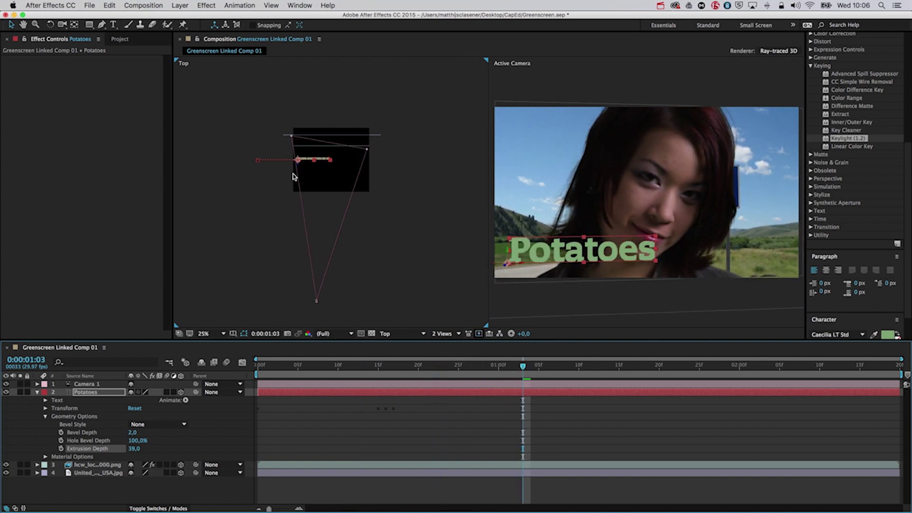
Inspect the extruded Potatoes title at 100% in the Top view and save the project.
key("slash")
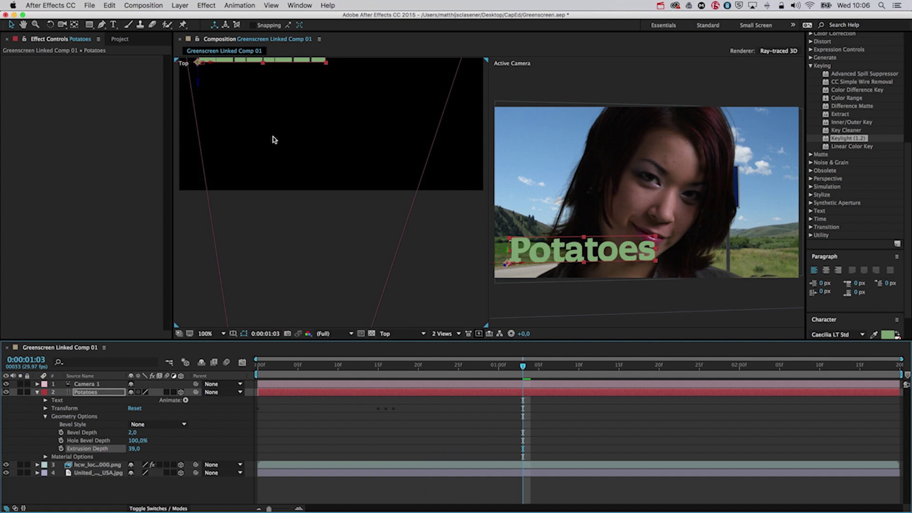
left_click_drag(271, 137, 280, 234)
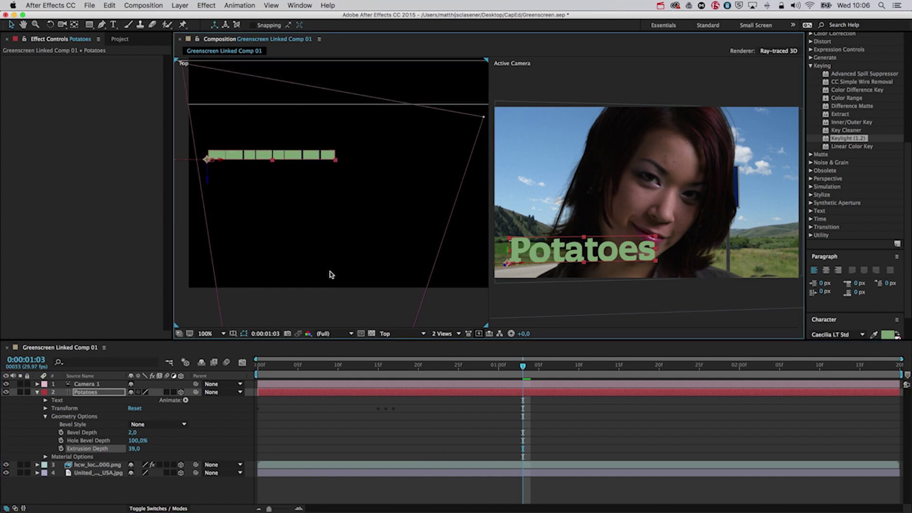
key("super+s")
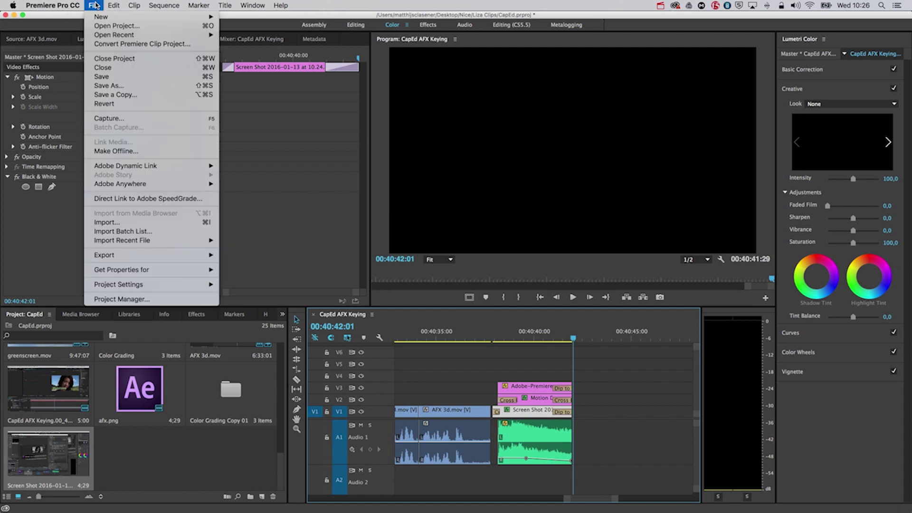
mouse_move(159, 255)
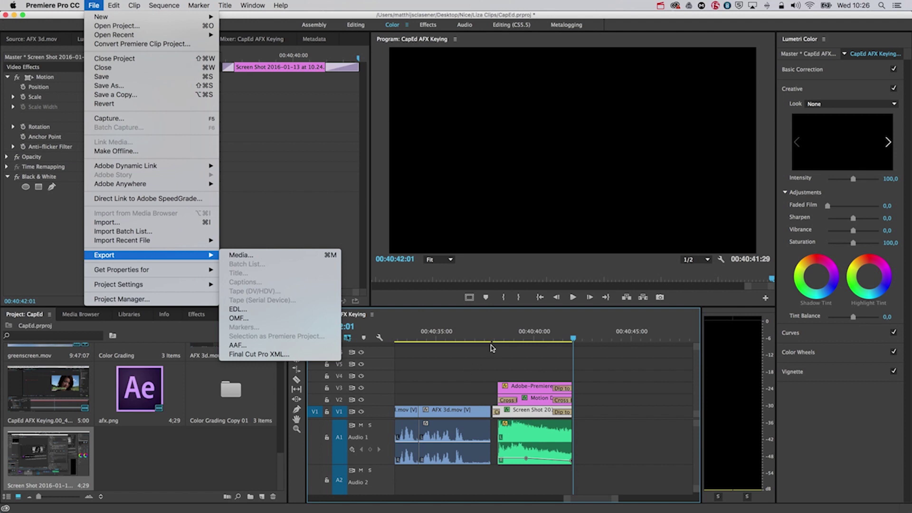
left_click(477, 328)
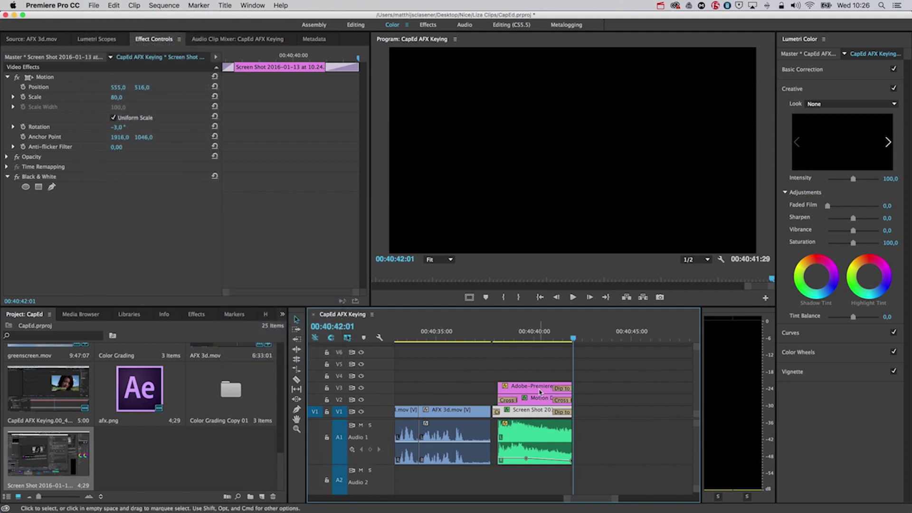
left_click(278, 274)
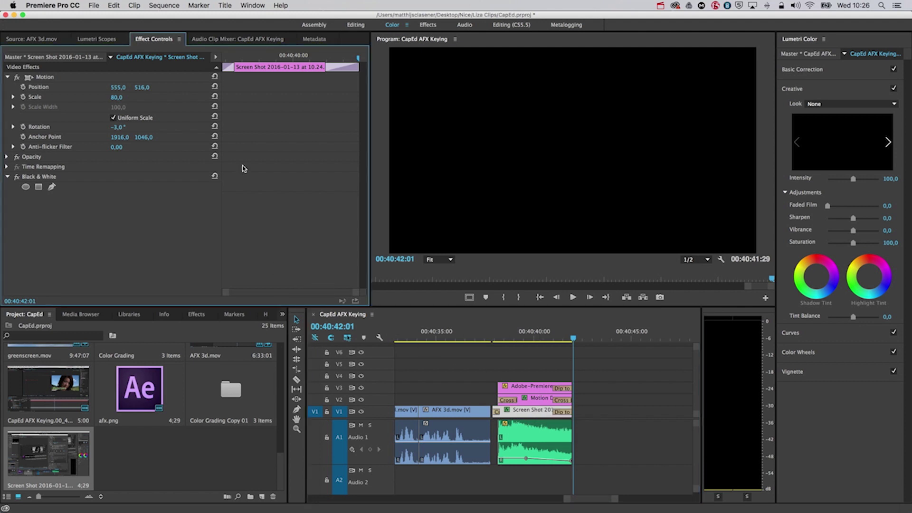
left_click(94, 5)
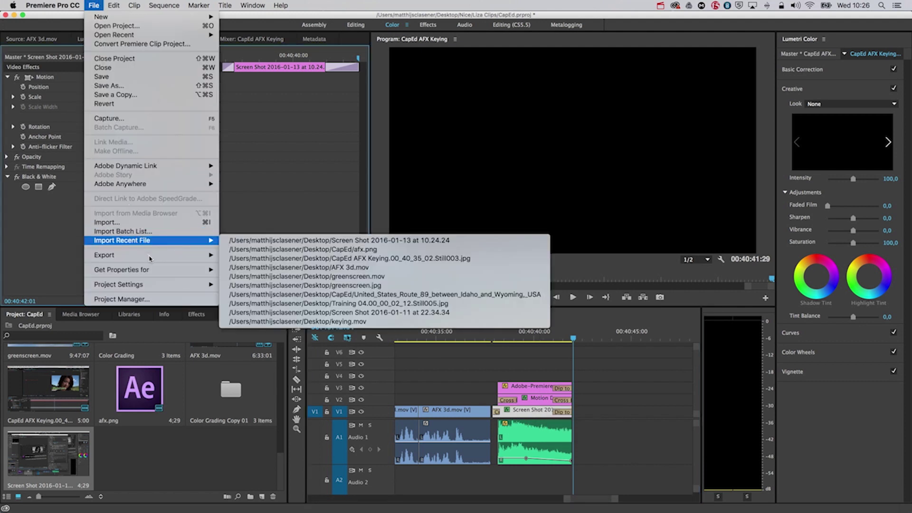
mouse_move(217, 255)
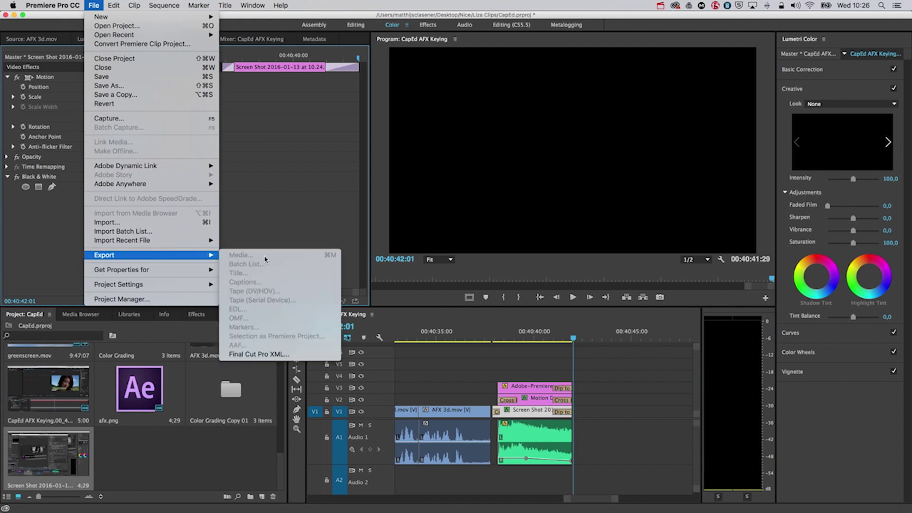
left_click(463, 387)
Make the CapEd AFX Keying sequence's timeline active and open its media export settings.
left_click(460, 387)
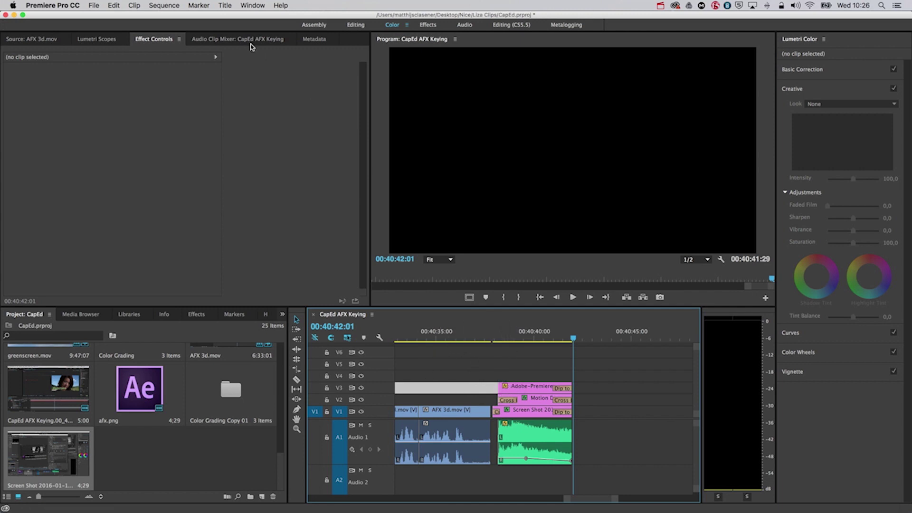
left_click(88, 7)
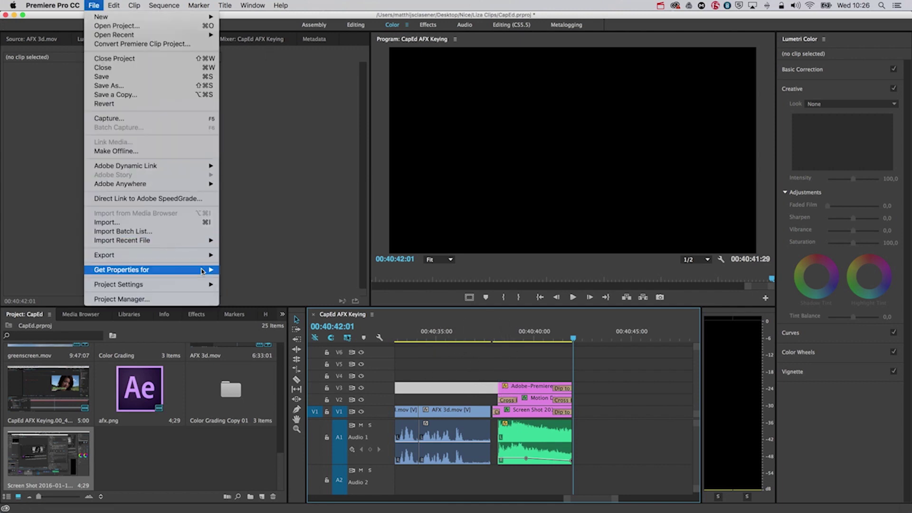
mouse_move(208, 257)
left_click(249, 259)
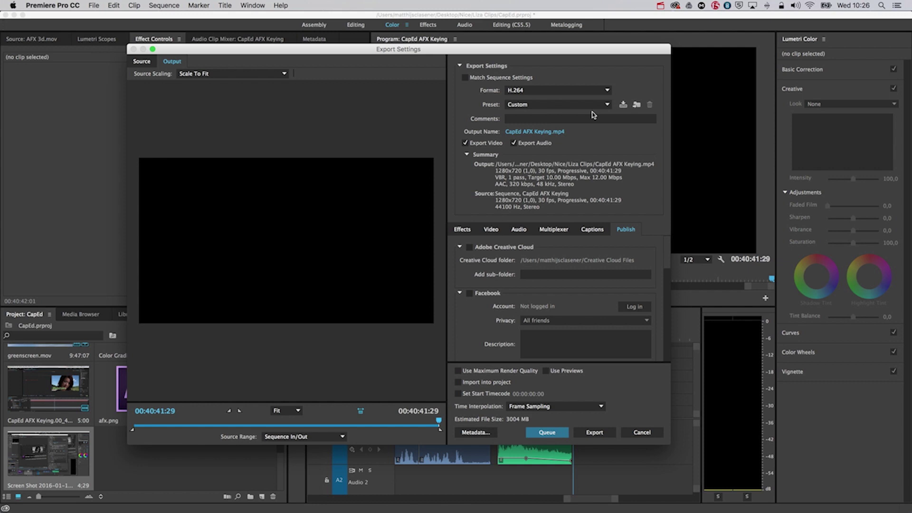
Set the export format to H.264 with the YouTube 1080p HD preset.
left_click(519, 95)
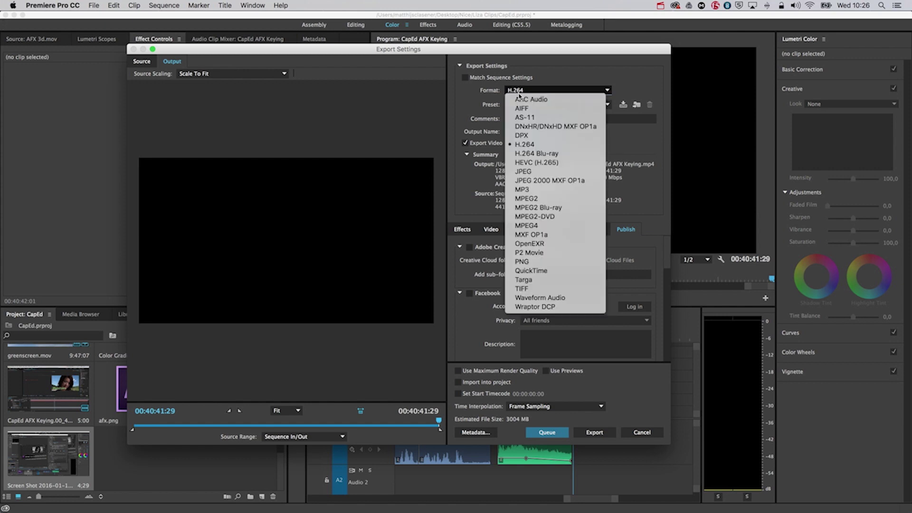
left_click(531, 145)
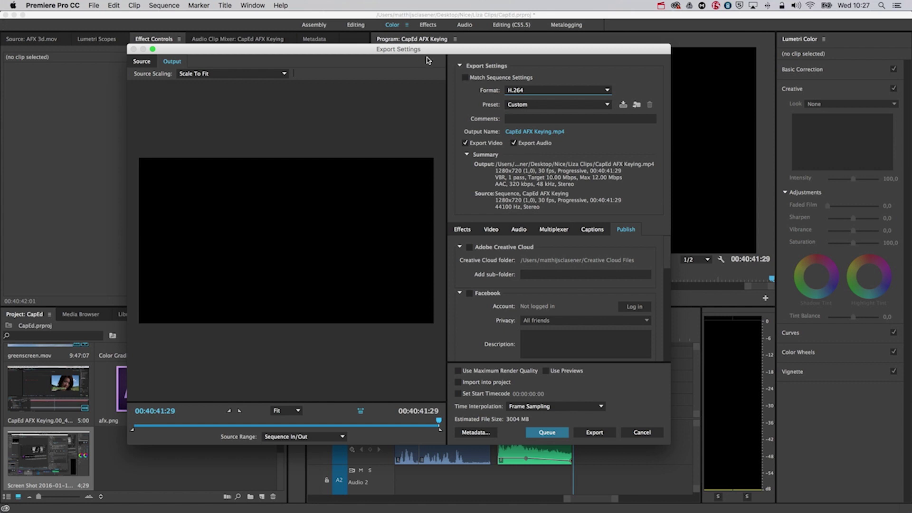
left_click(524, 106)
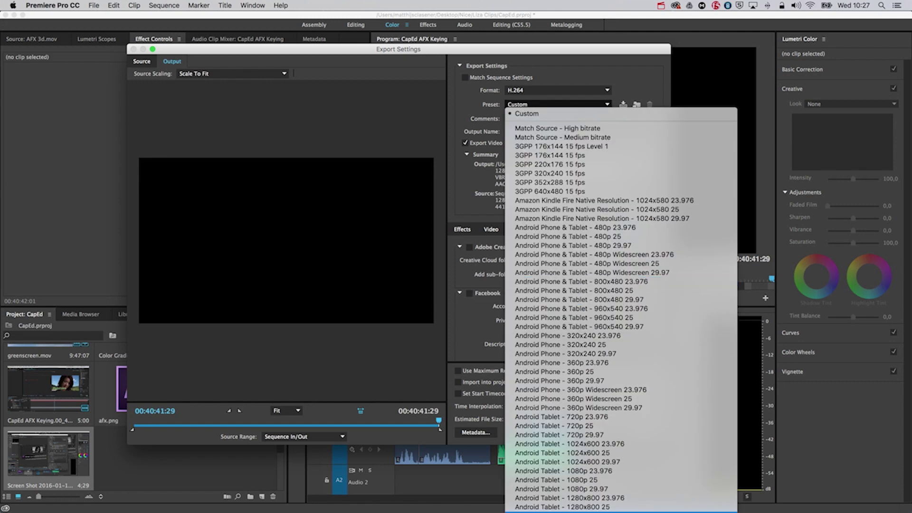
scroll(594, 507, "down", 5)
scroll(618, 261, "down", 10)
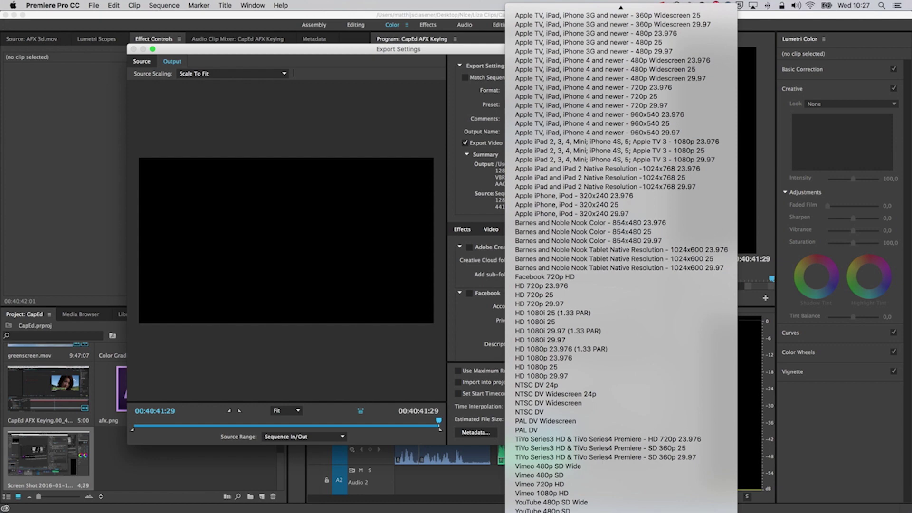
left_click(551, 509)
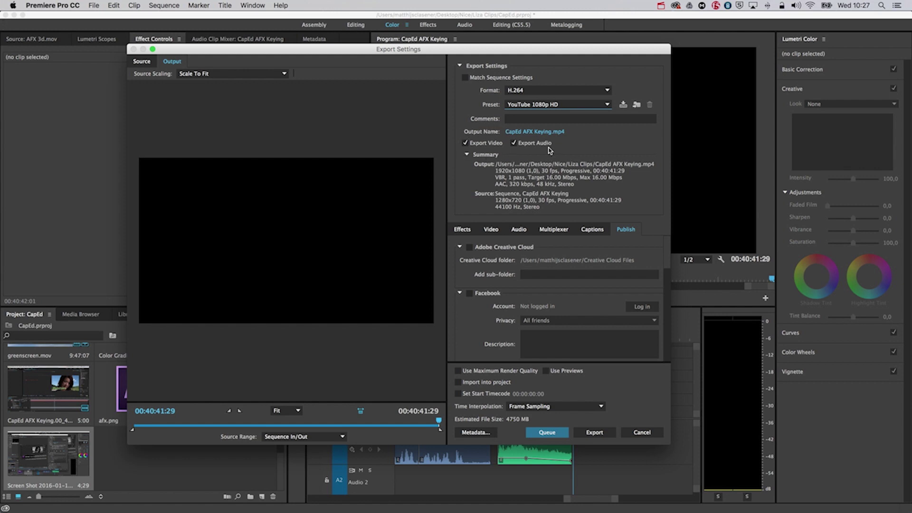
Name the output file Final Lesson Export in the CapEd folder and start exporting the sequence directly.
left_click(553, 133)
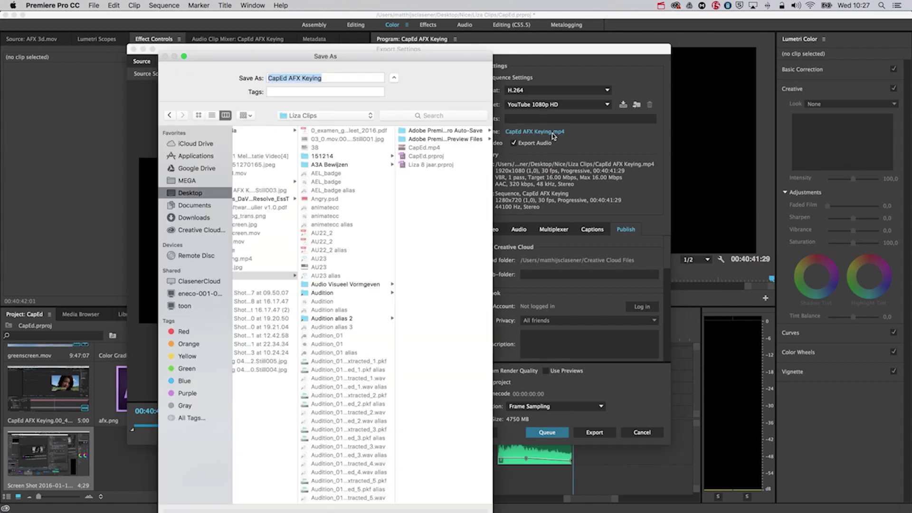
type("Final")
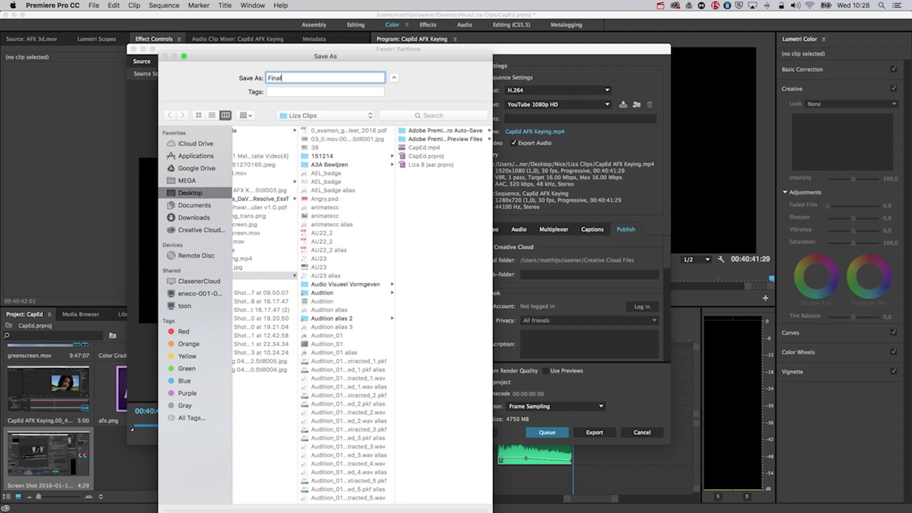
type(" Lesson Export")
left_click(357, 116)
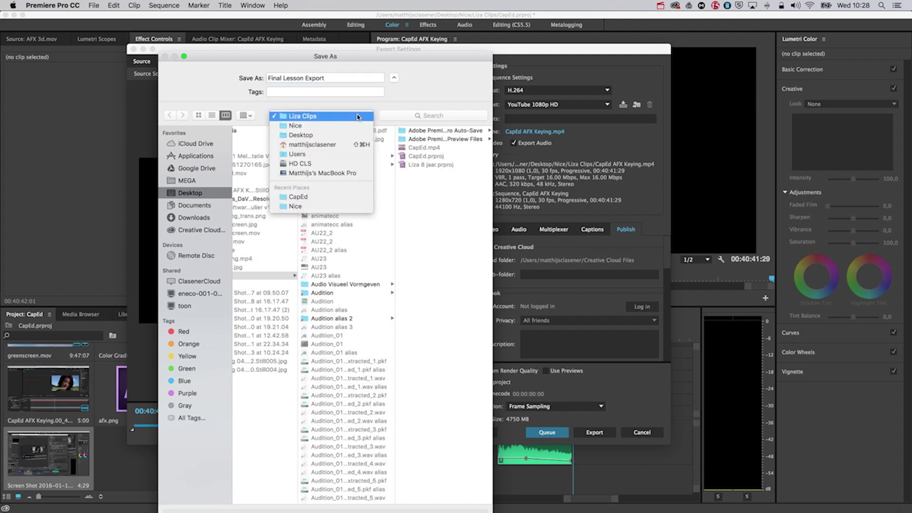
left_click(298, 196)
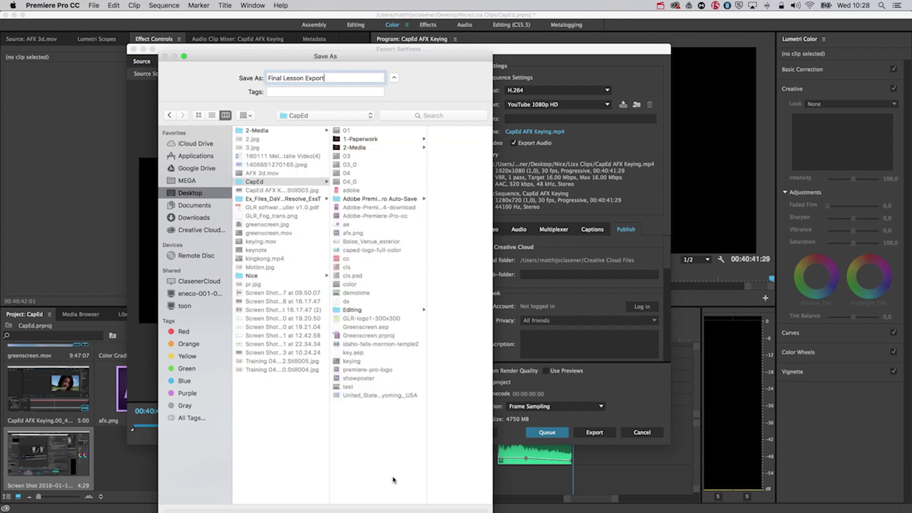
key("Return")
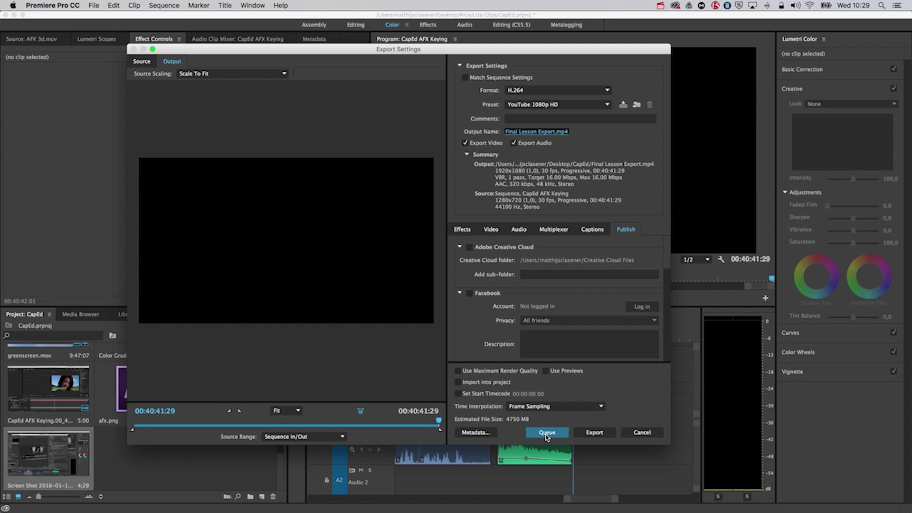
left_click(594, 432)
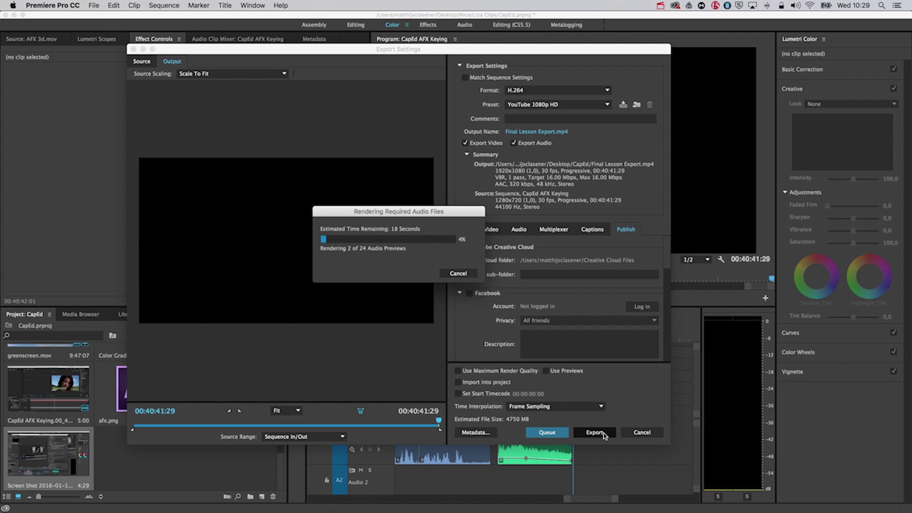